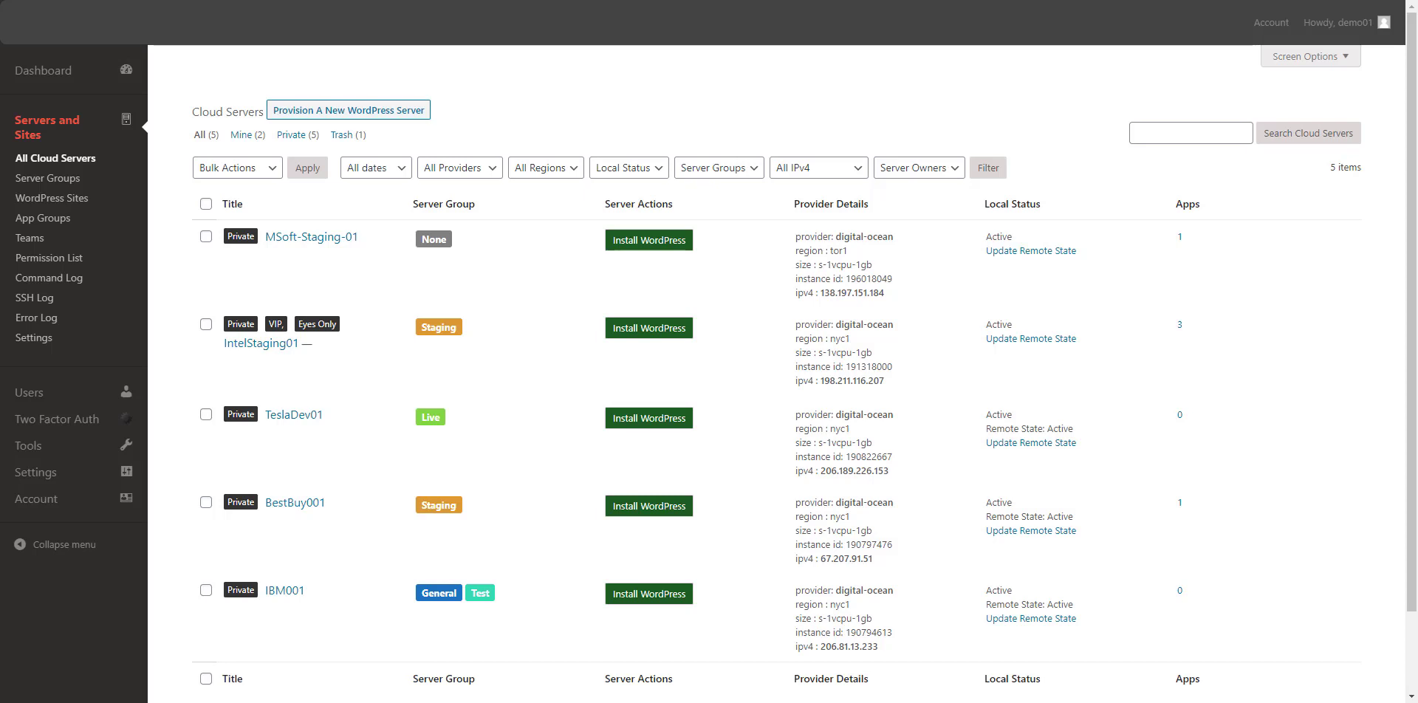
Step: Open the MSoft-Staging-01 cloud server for editing and refresh its services status
mouse_move(299, 251)
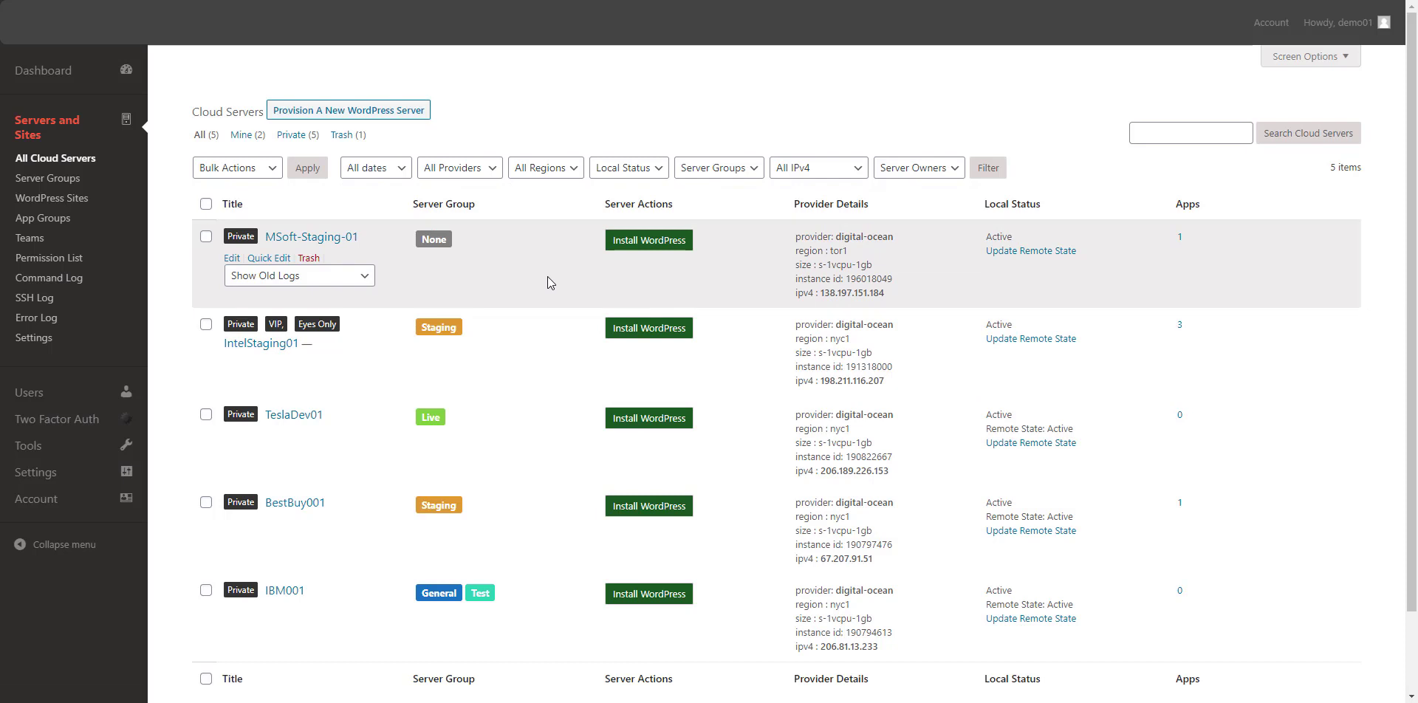
left_click(347, 239)
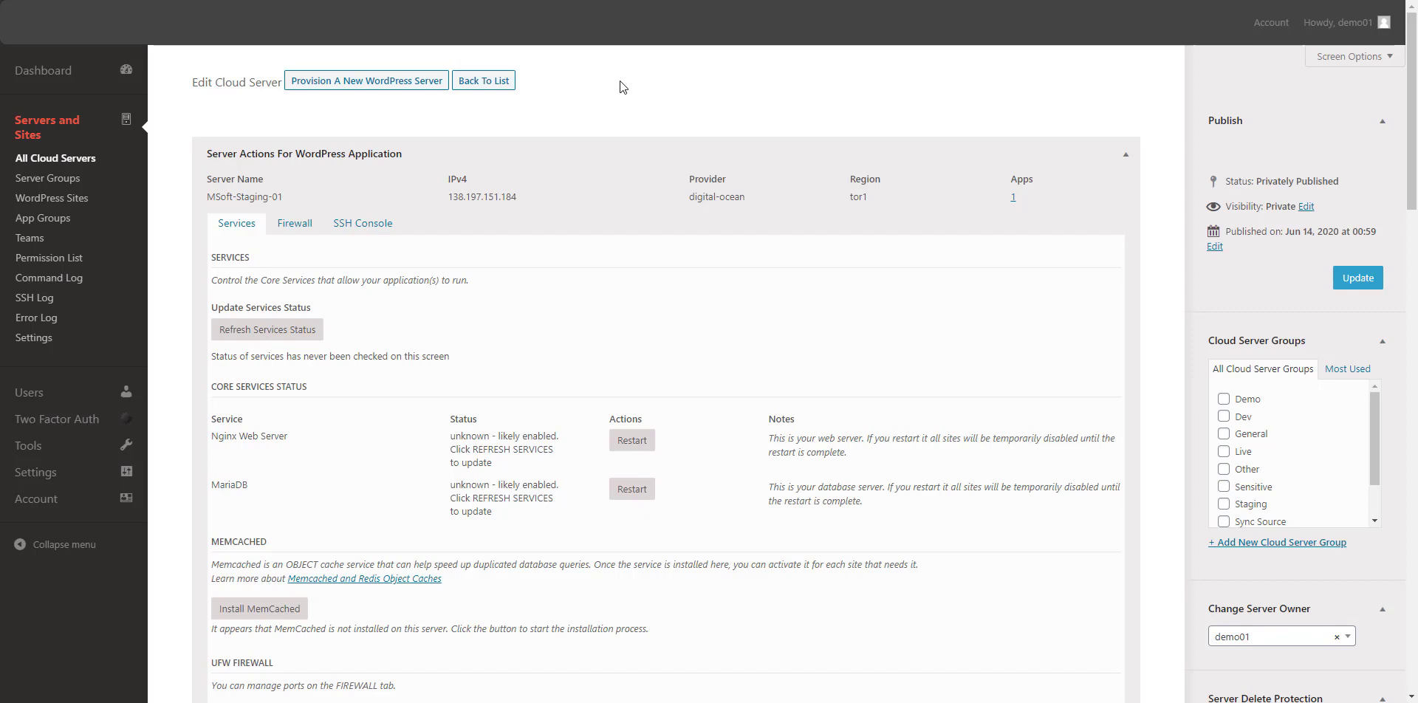
left_click(287, 337)
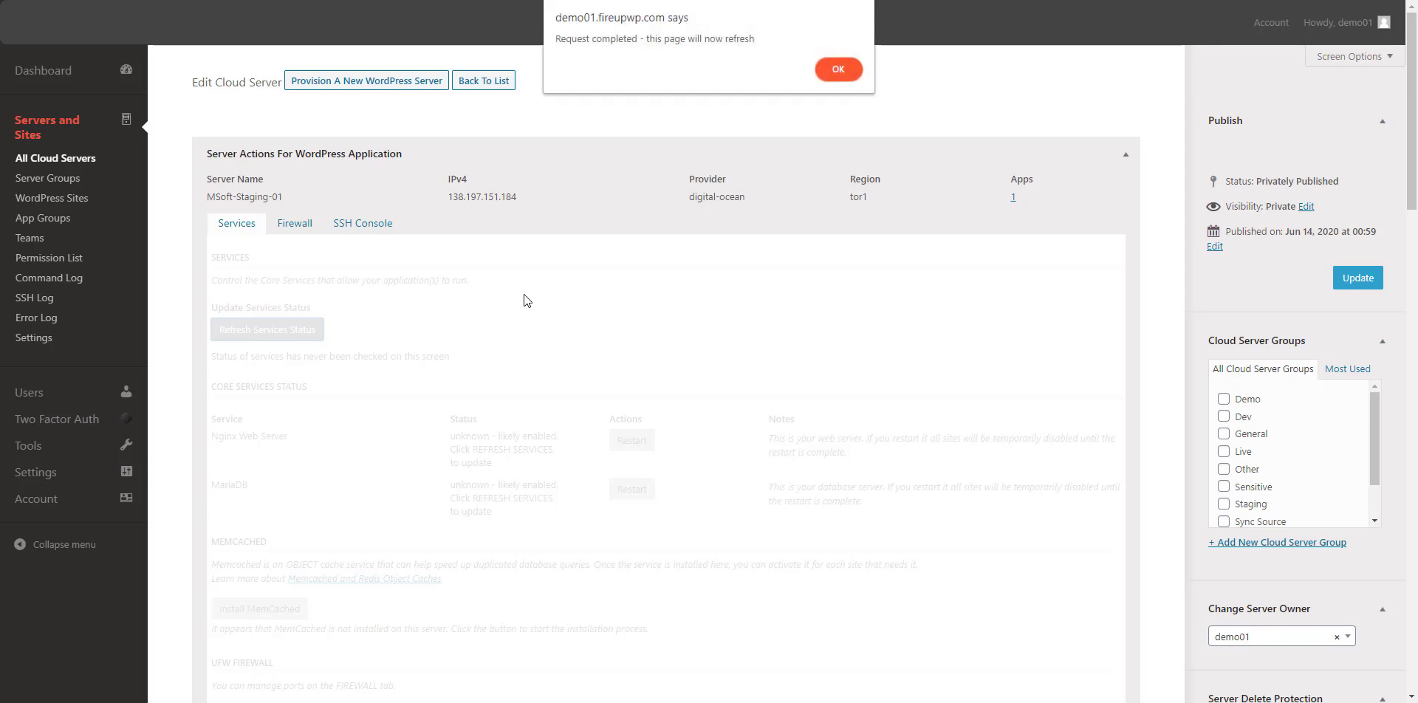
left_click(840, 68)
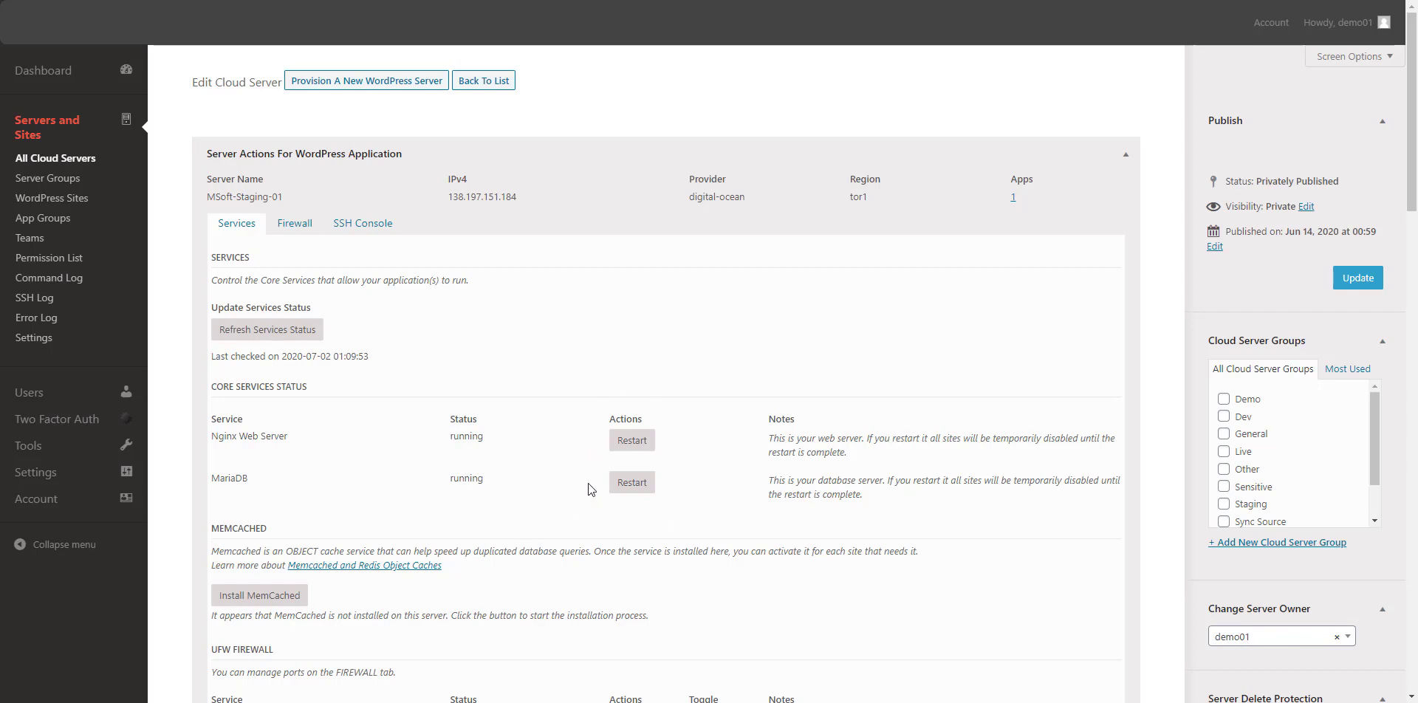
Step: Examine the server's Memcached, UFW firewall, email gateway and description sections
scroll(573, 414, "down", 4)
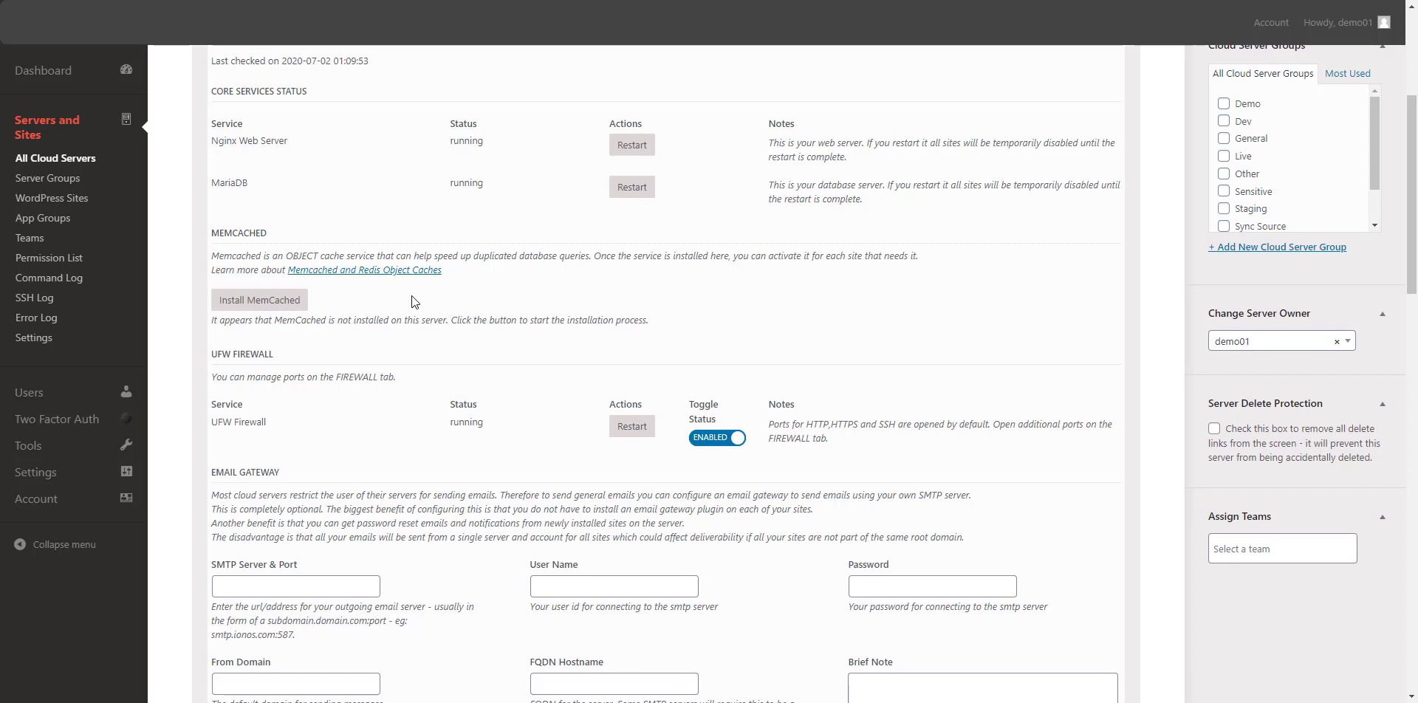
scroll(411, 302, "down", 1)
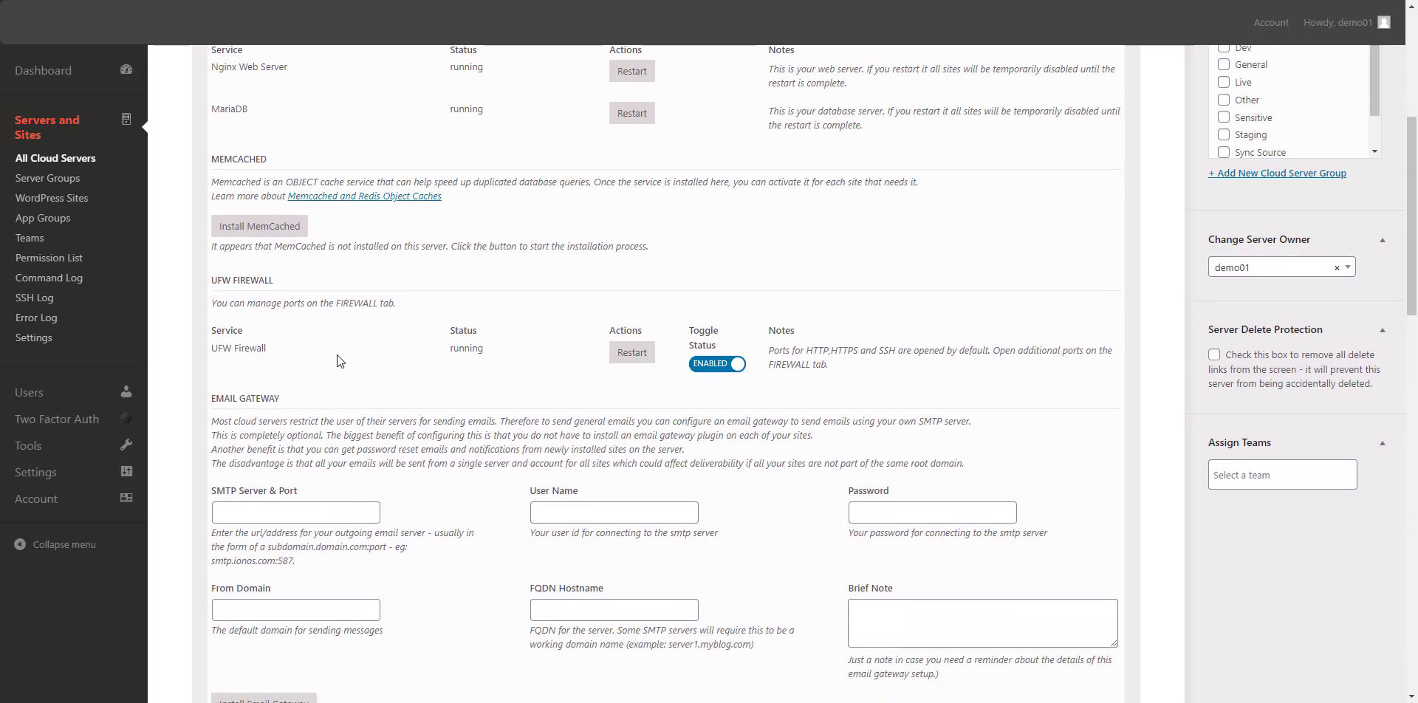
scroll(336, 354, "down", 3)
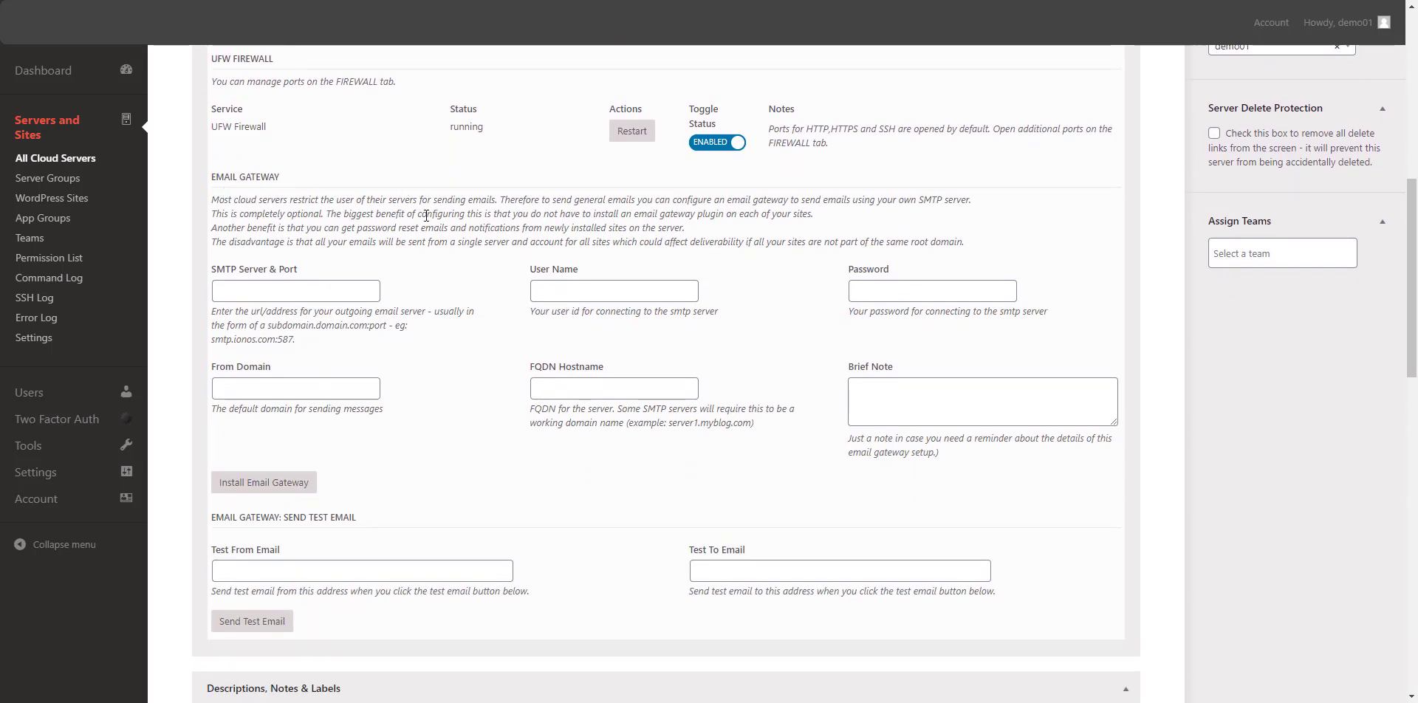
scroll(426, 215, "down", 5)
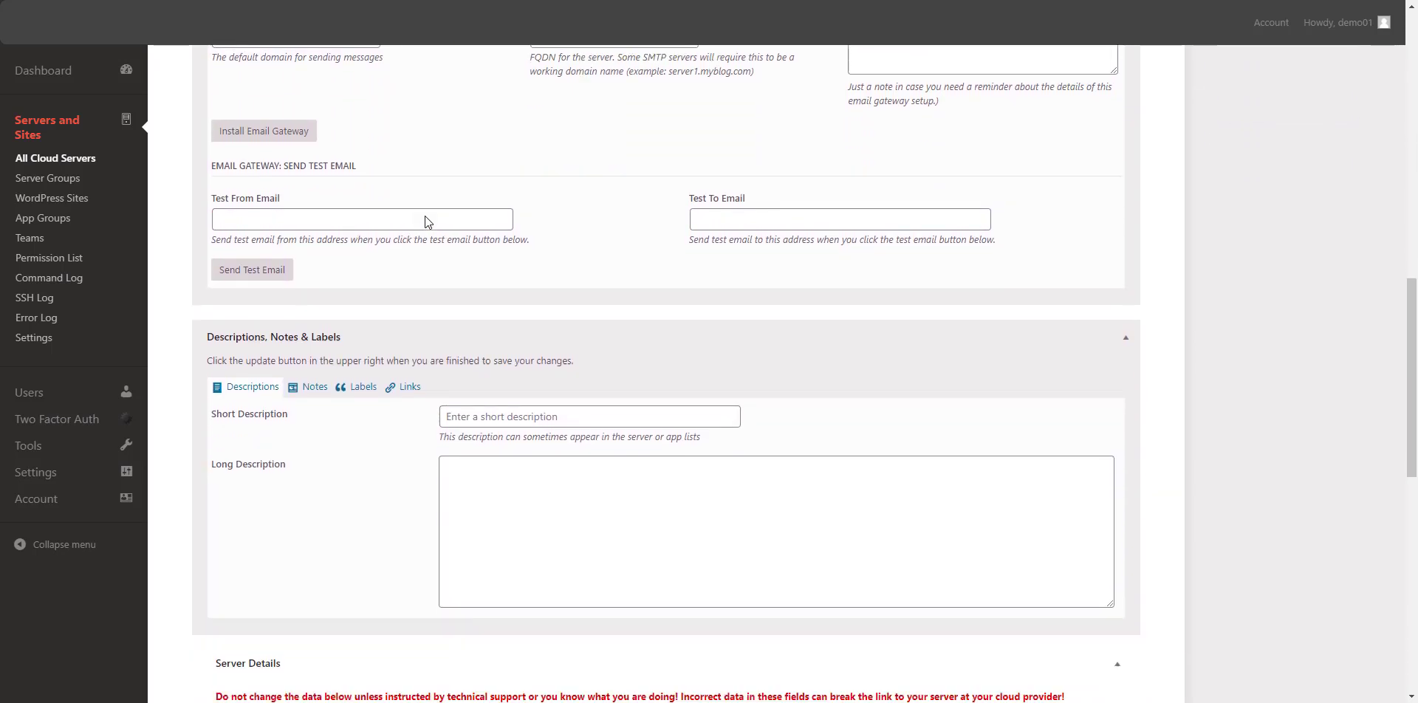
scroll(425, 220, "down", 1)
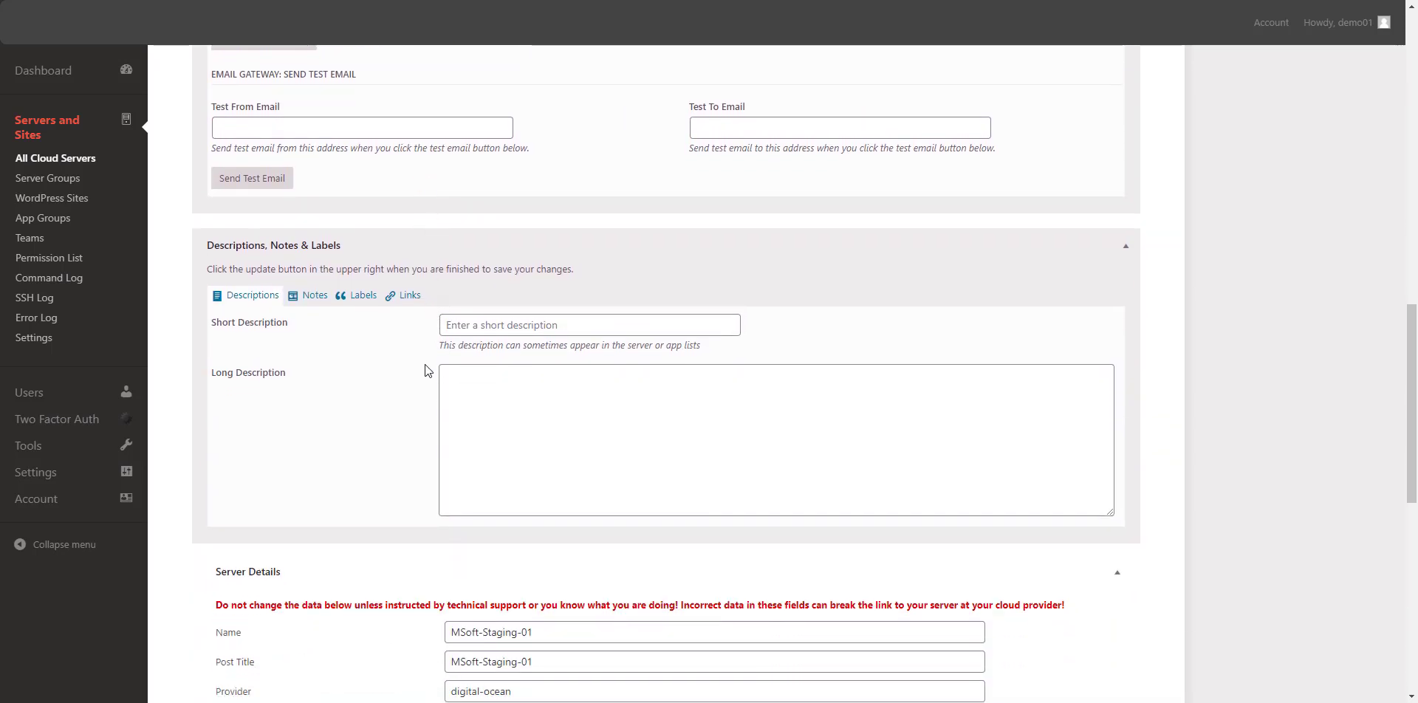
Step: Add two more blank note fields to the server's notes
left_click(463, 333)
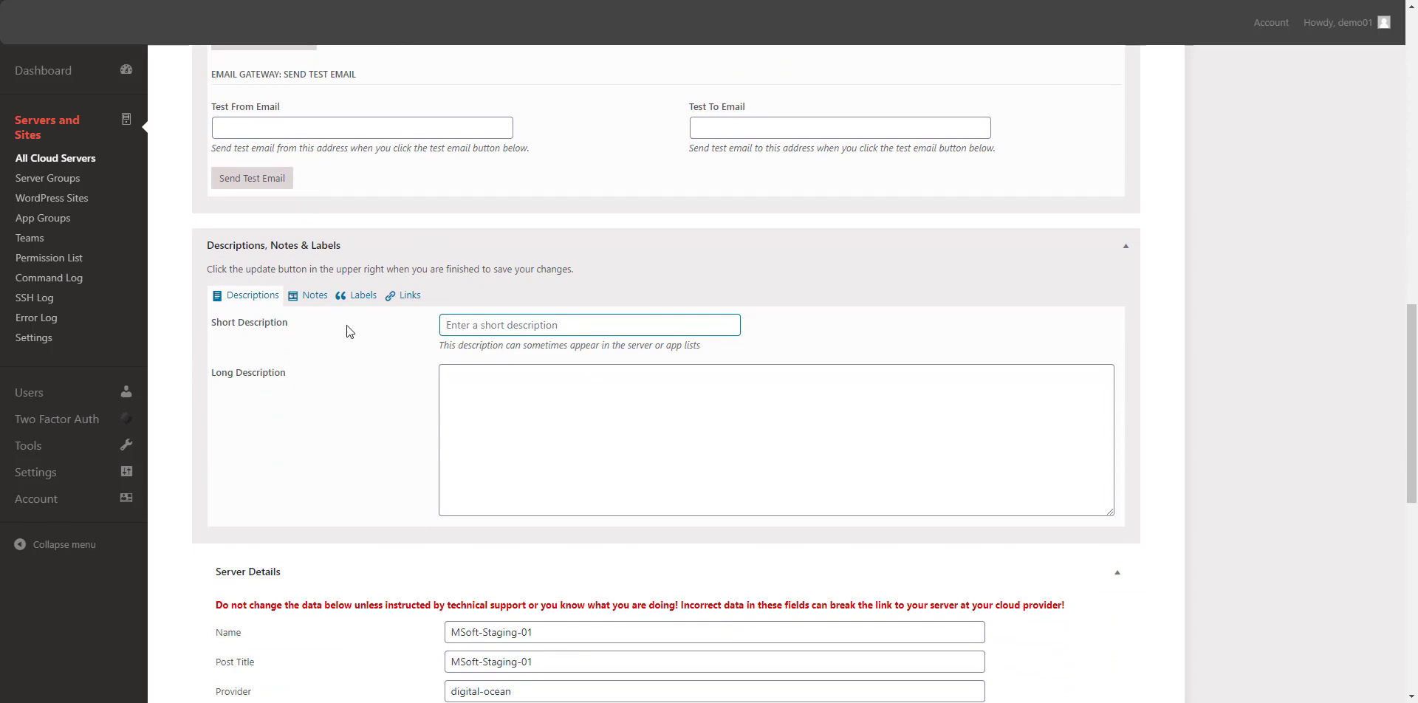
left_click(314, 300)
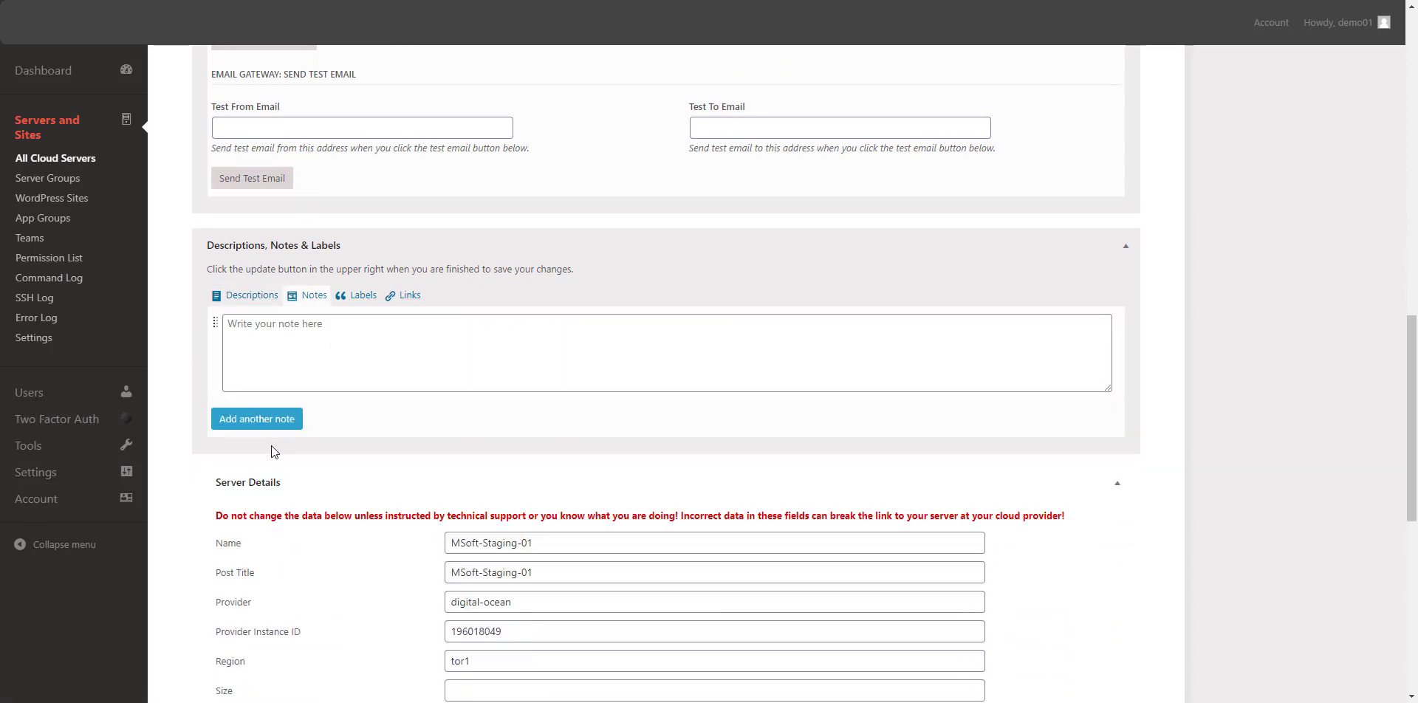
left_click(262, 424)
left_click(263, 520)
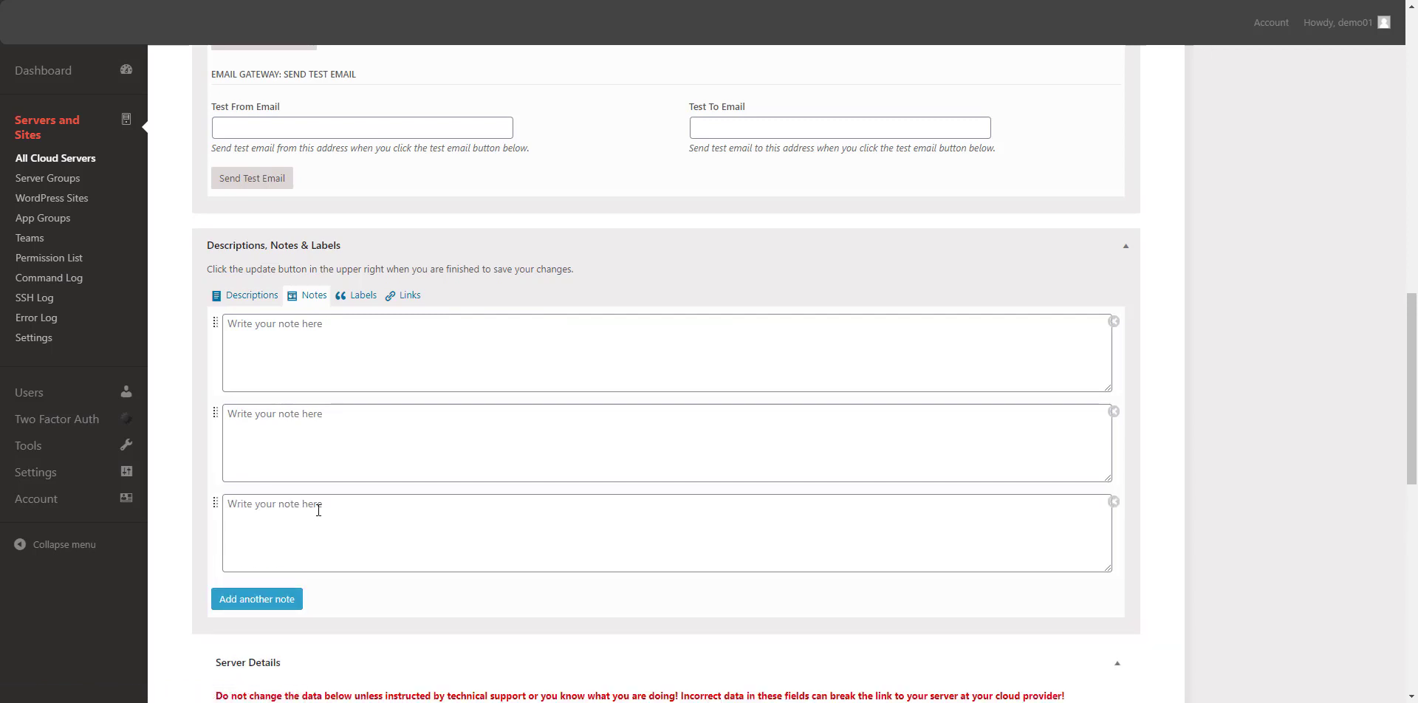
Step: View the server's label fields and link fields
left_click(361, 296)
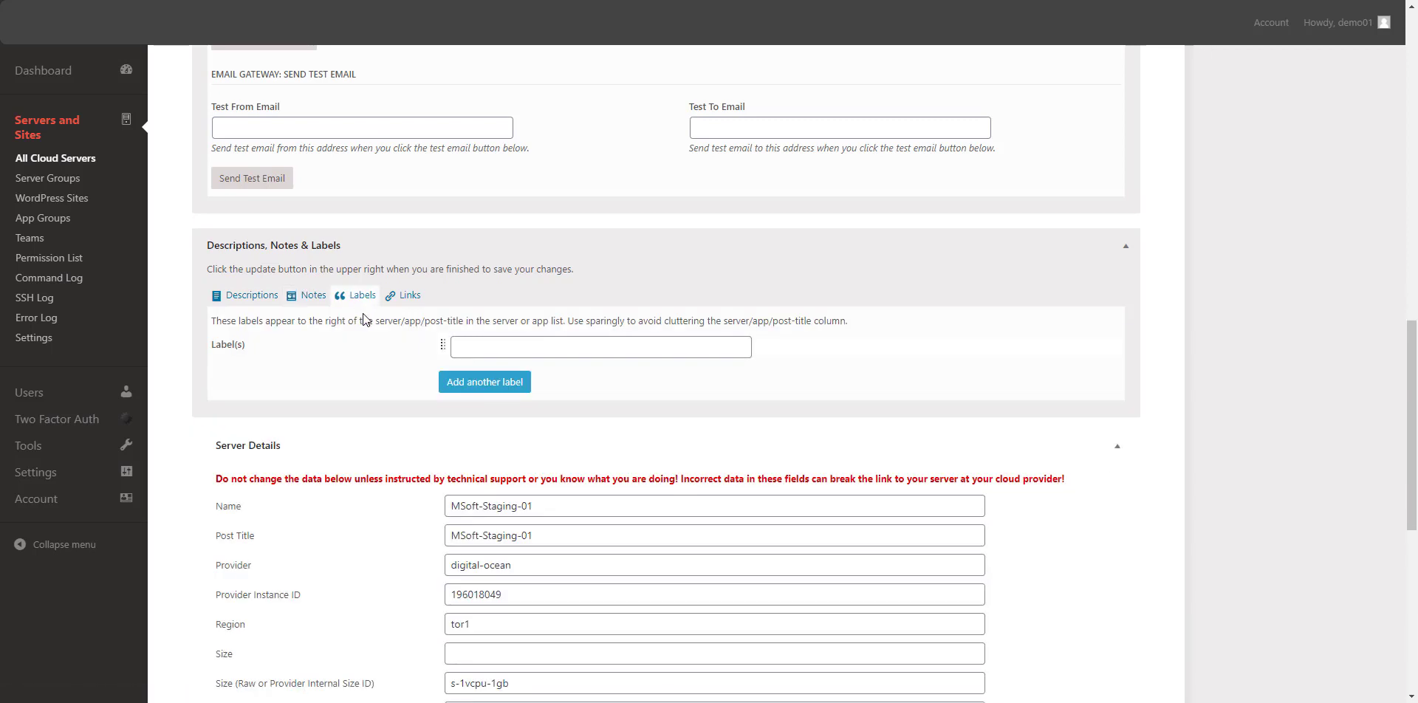
left_click(403, 296)
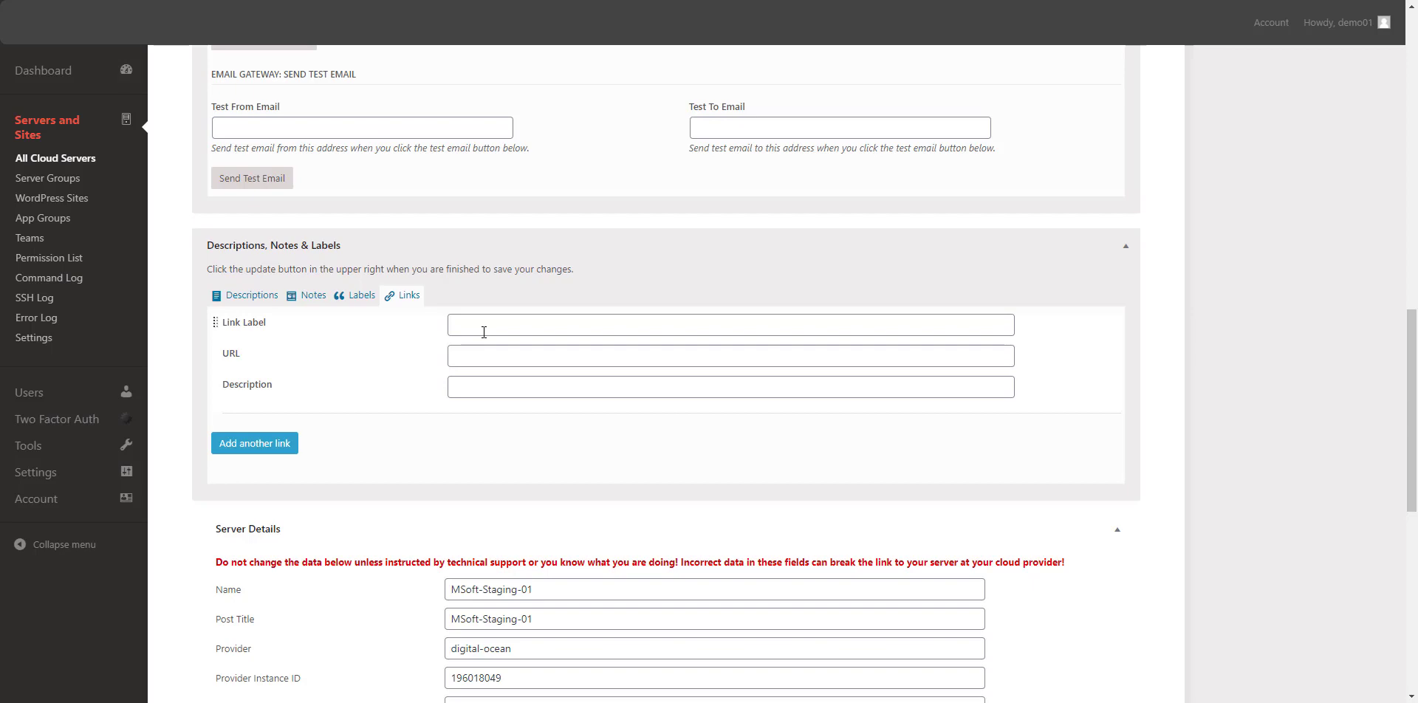
scroll(484, 332, "up", 15)
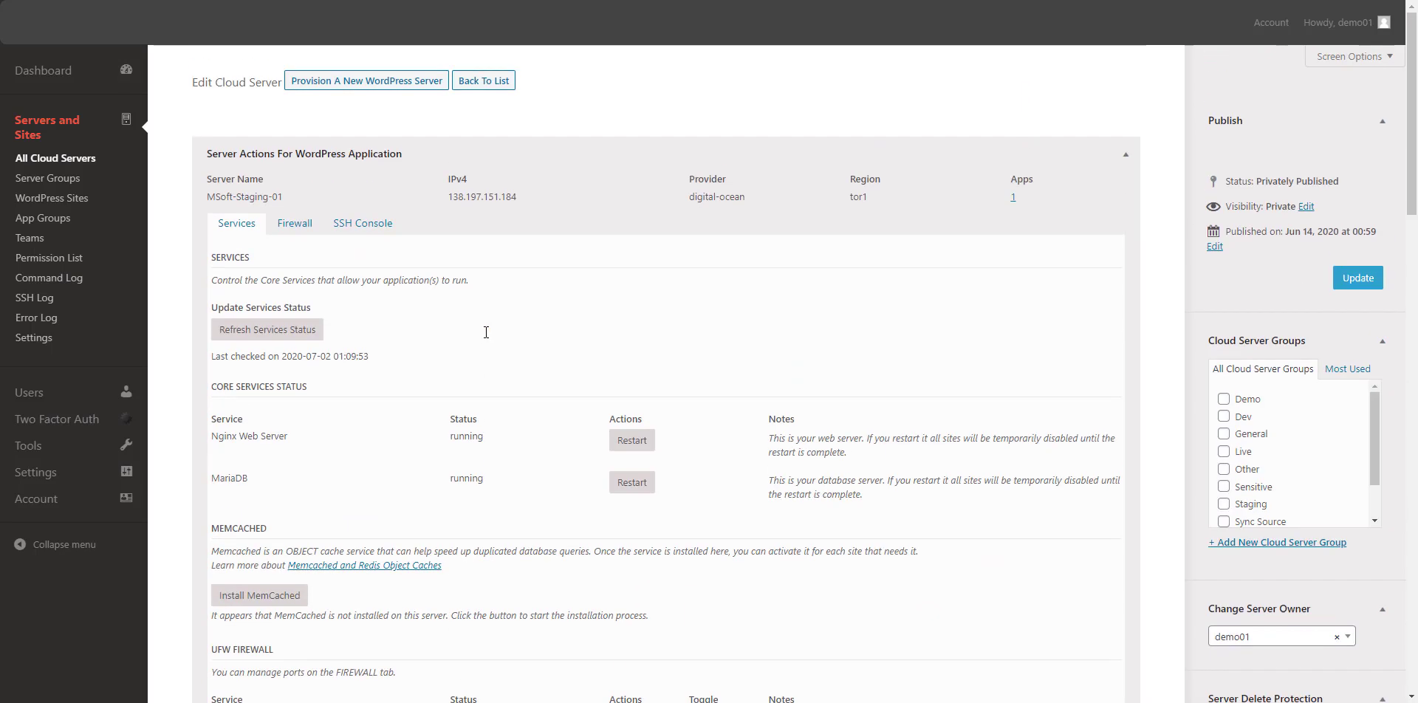
Step: Examine the server's firewall port controls and the SSH console with its security warning
left_click(295, 231)
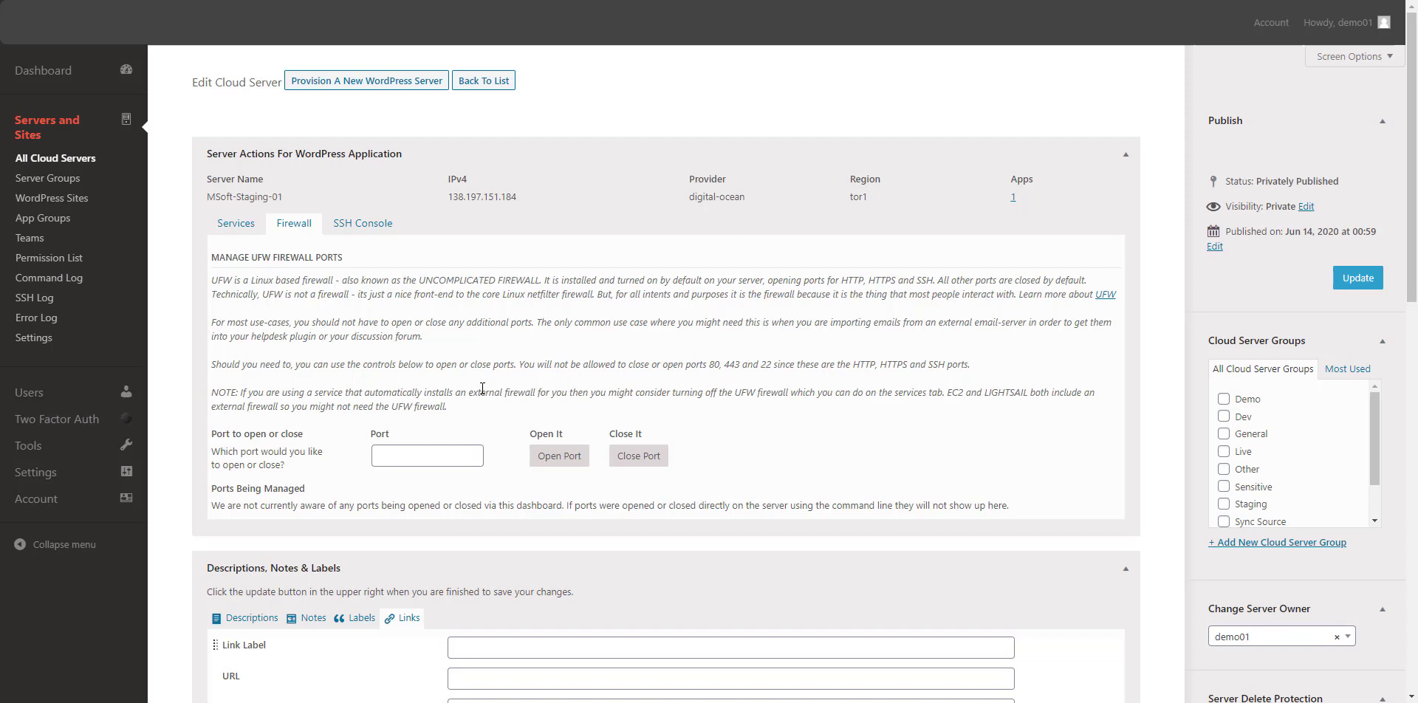
left_click(377, 233)
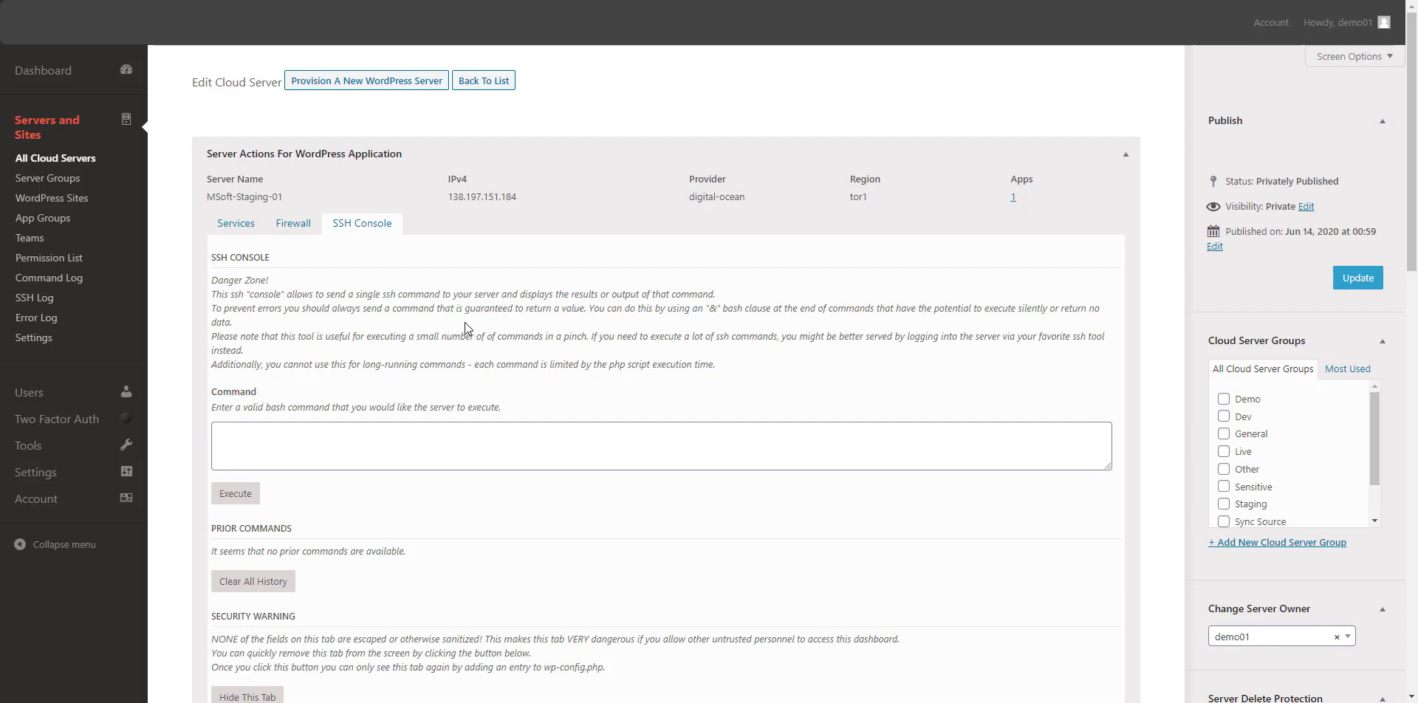
scroll(466, 329, "down", 3)
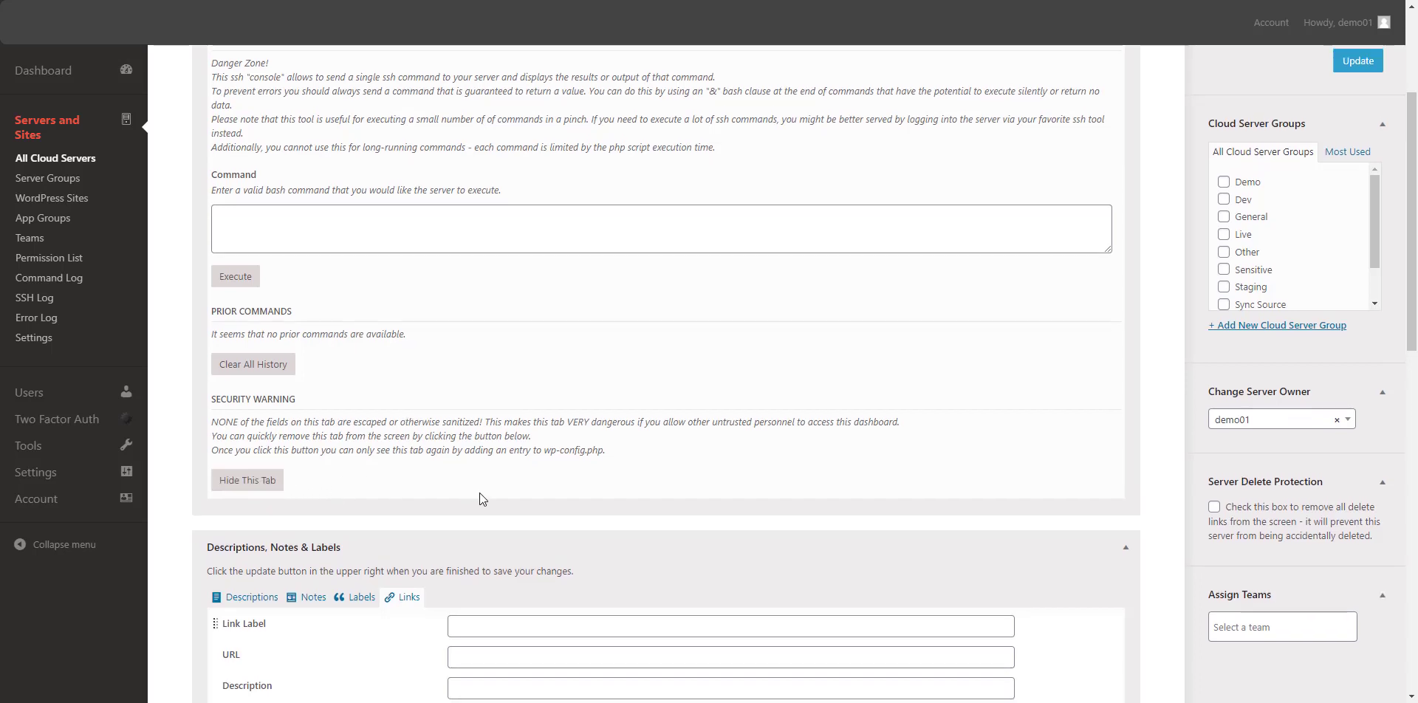
scroll(480, 493, "up", 3)
scroll(480, 493, "down", 1)
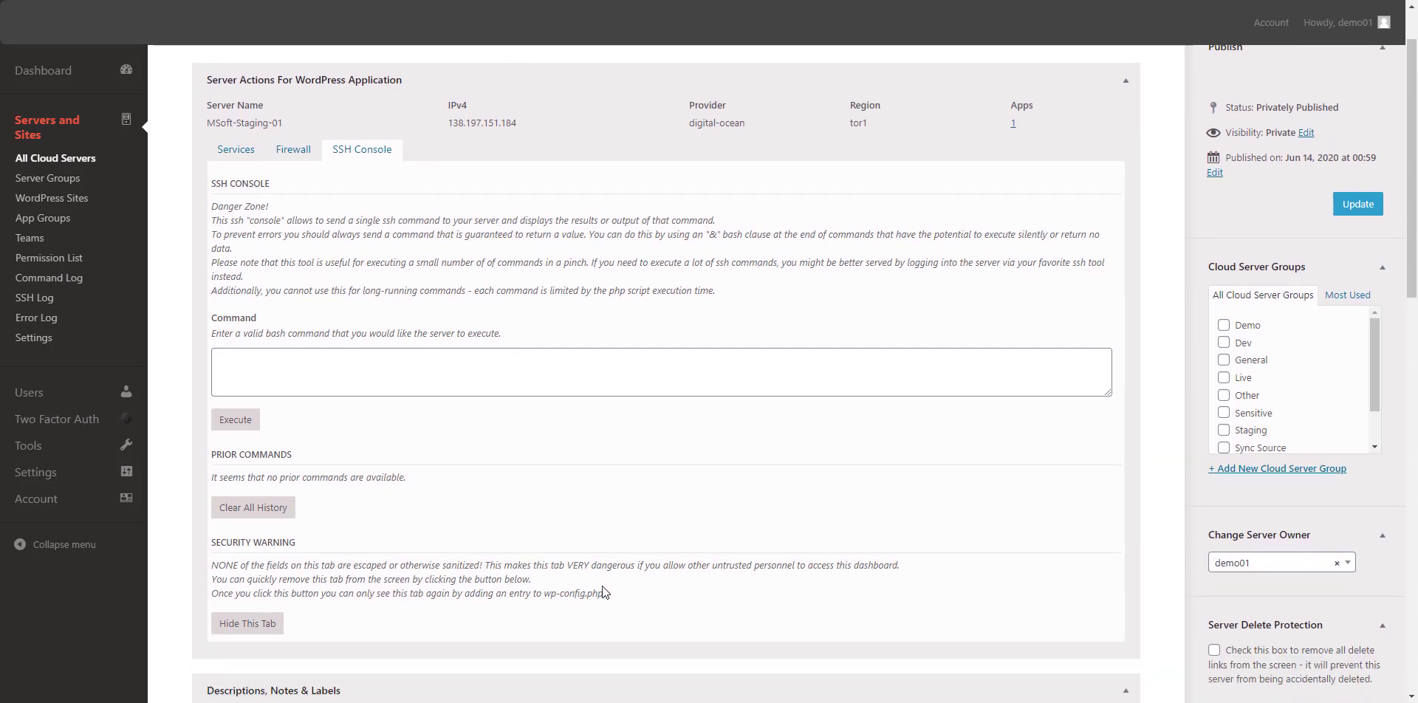
scroll(480, 517, "up", 1)
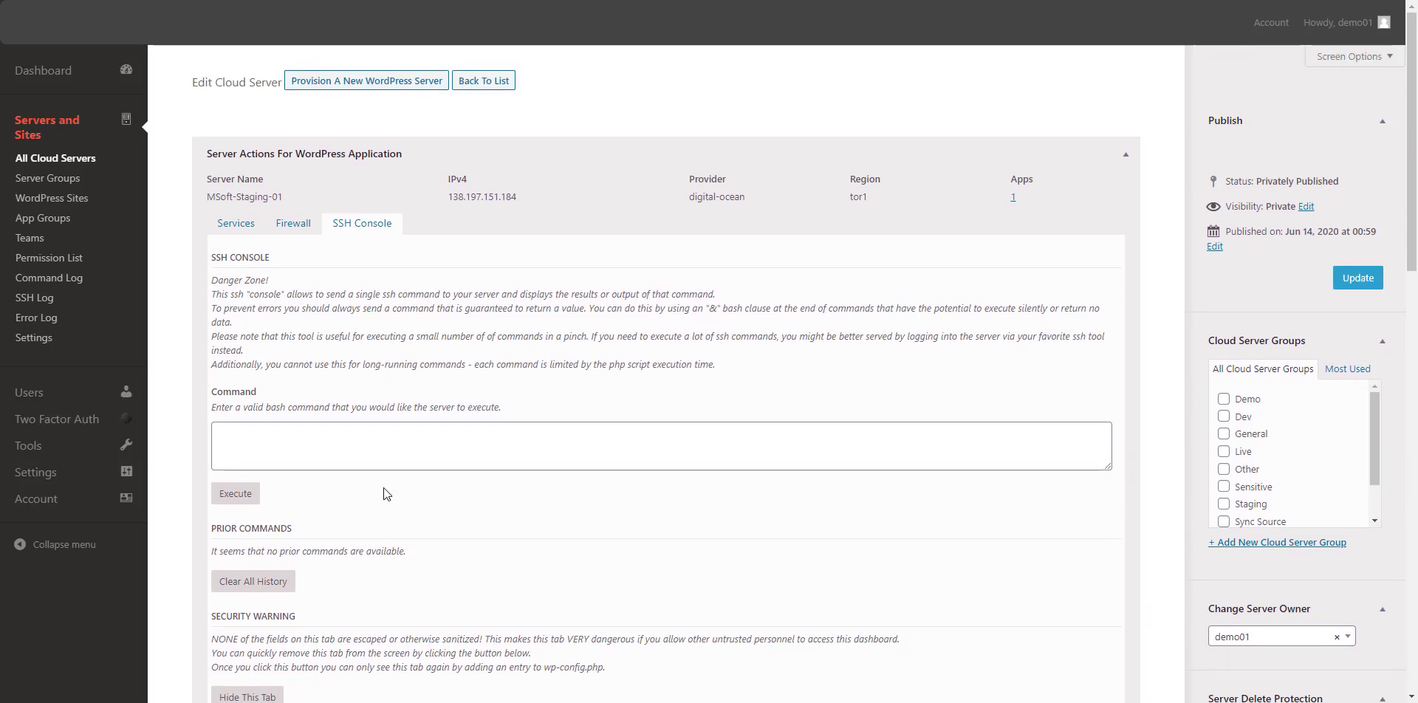
Step: Execute the command "ls -l" in the server's SSH console, read its output and dismiss it
left_click(353, 449)
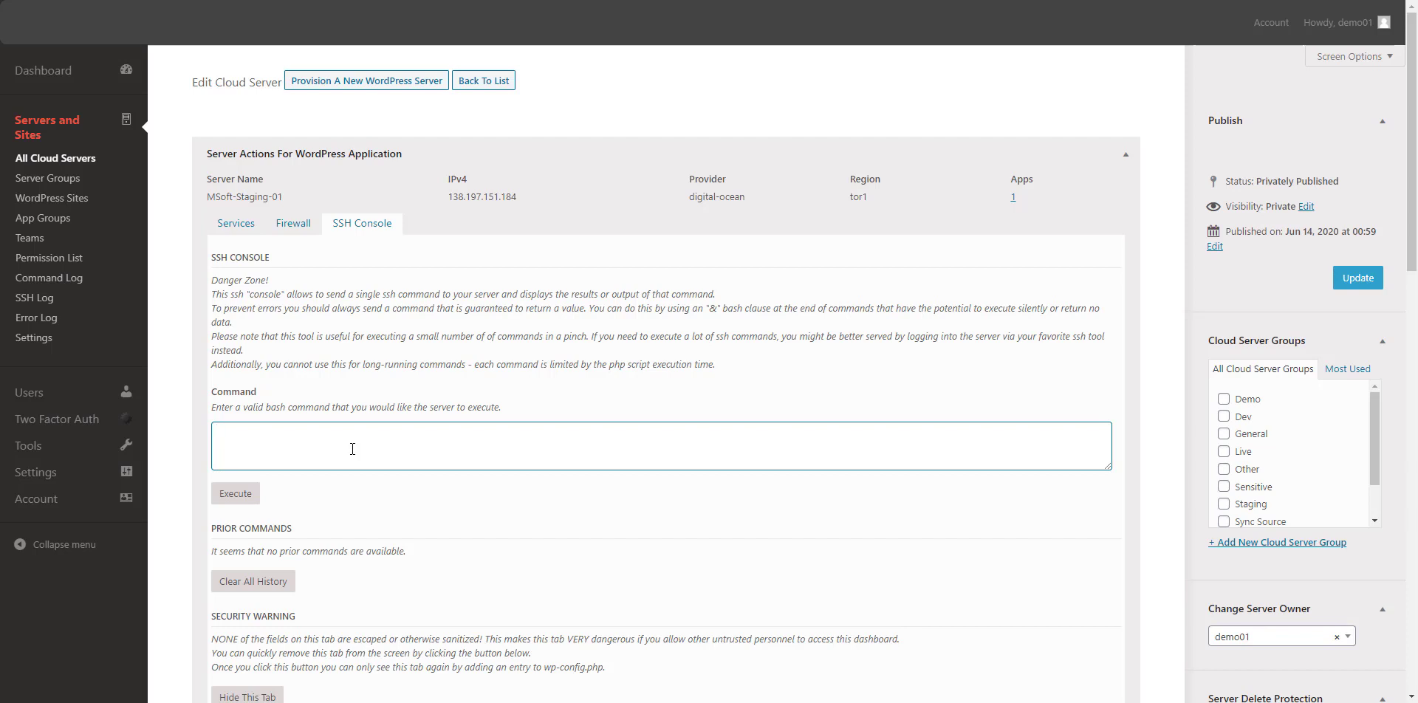
type("ls -l")
left_click(244, 500)
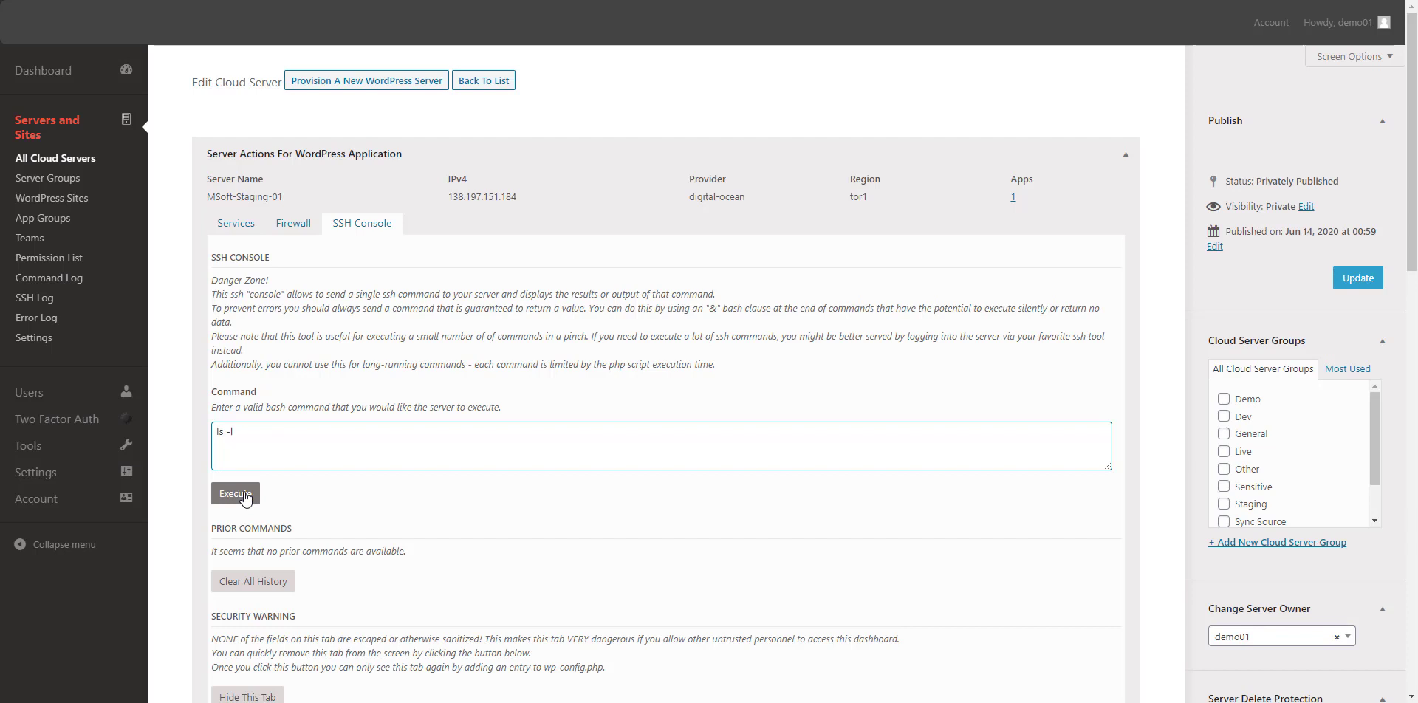
left_click(244, 500)
left_click(781, 69)
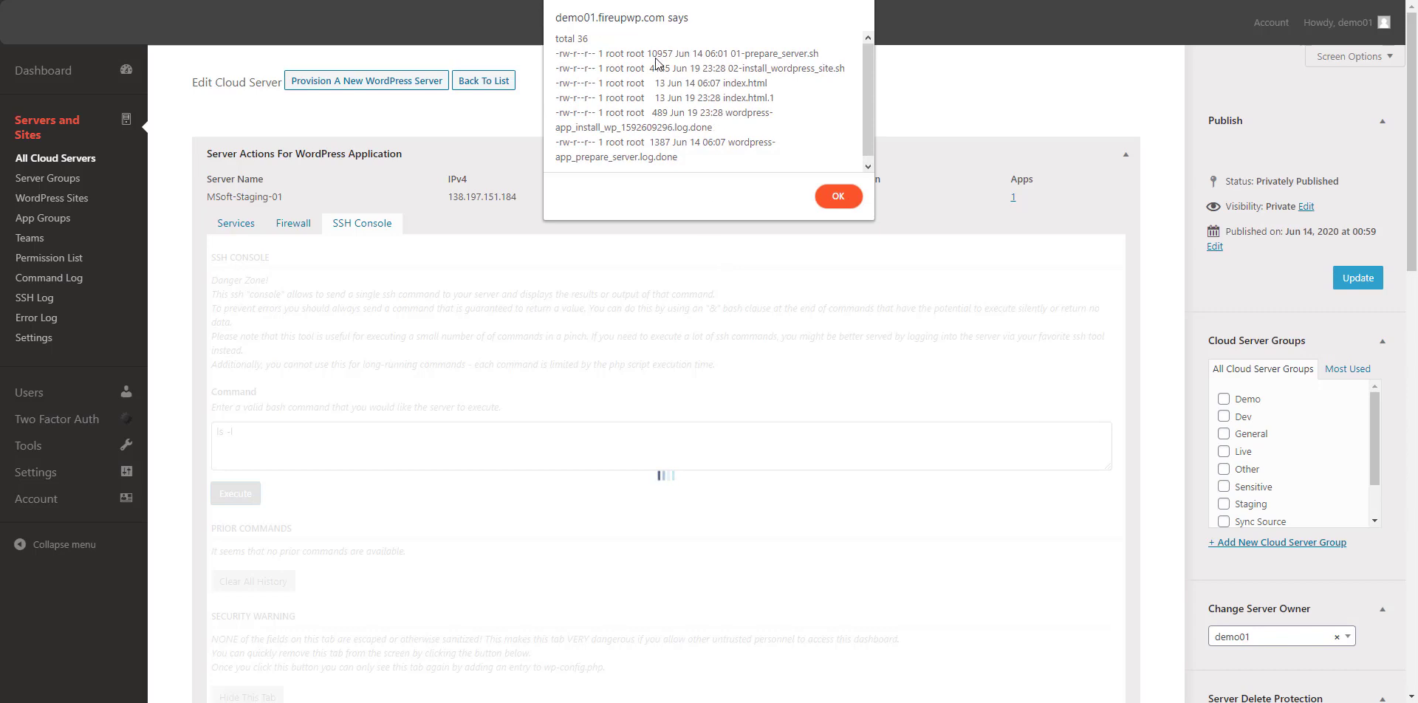
scroll(862, 73, "down", 1)
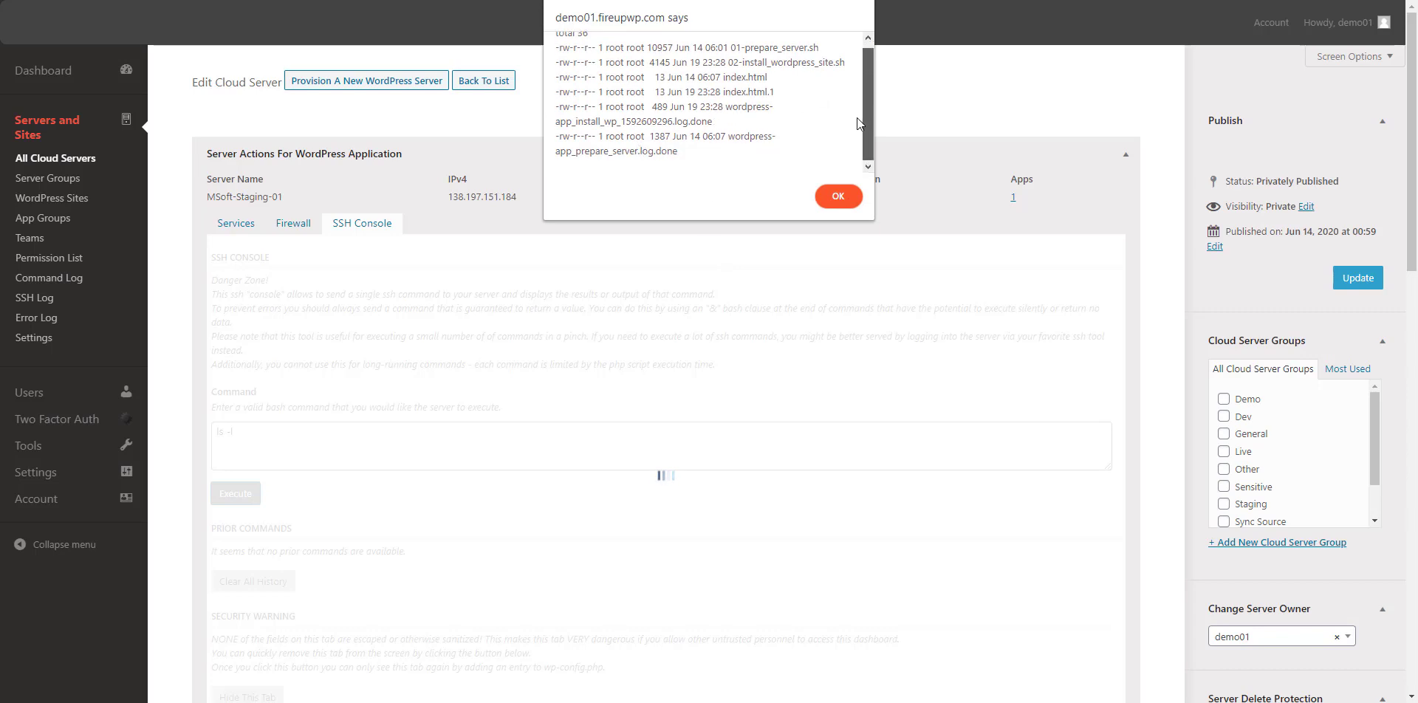
scroll(857, 122, "up", 1)
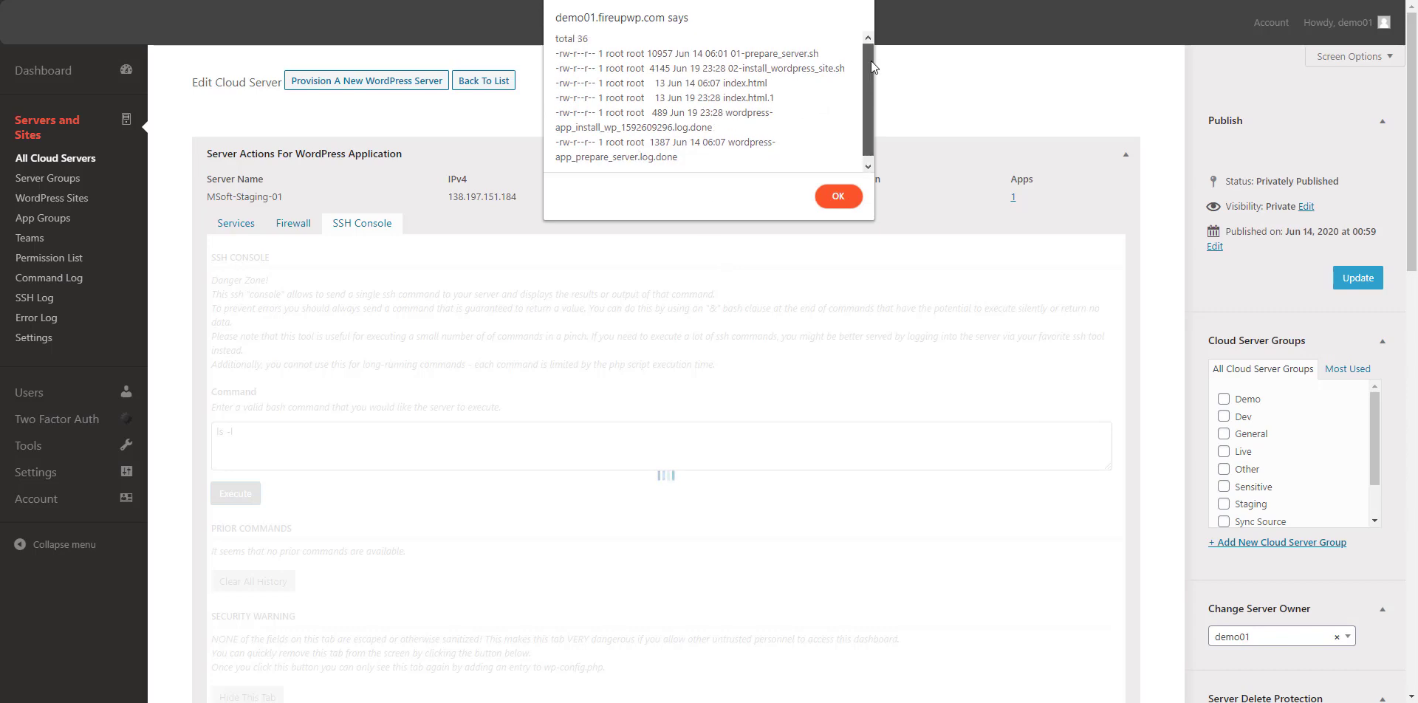
left_click(826, 196)
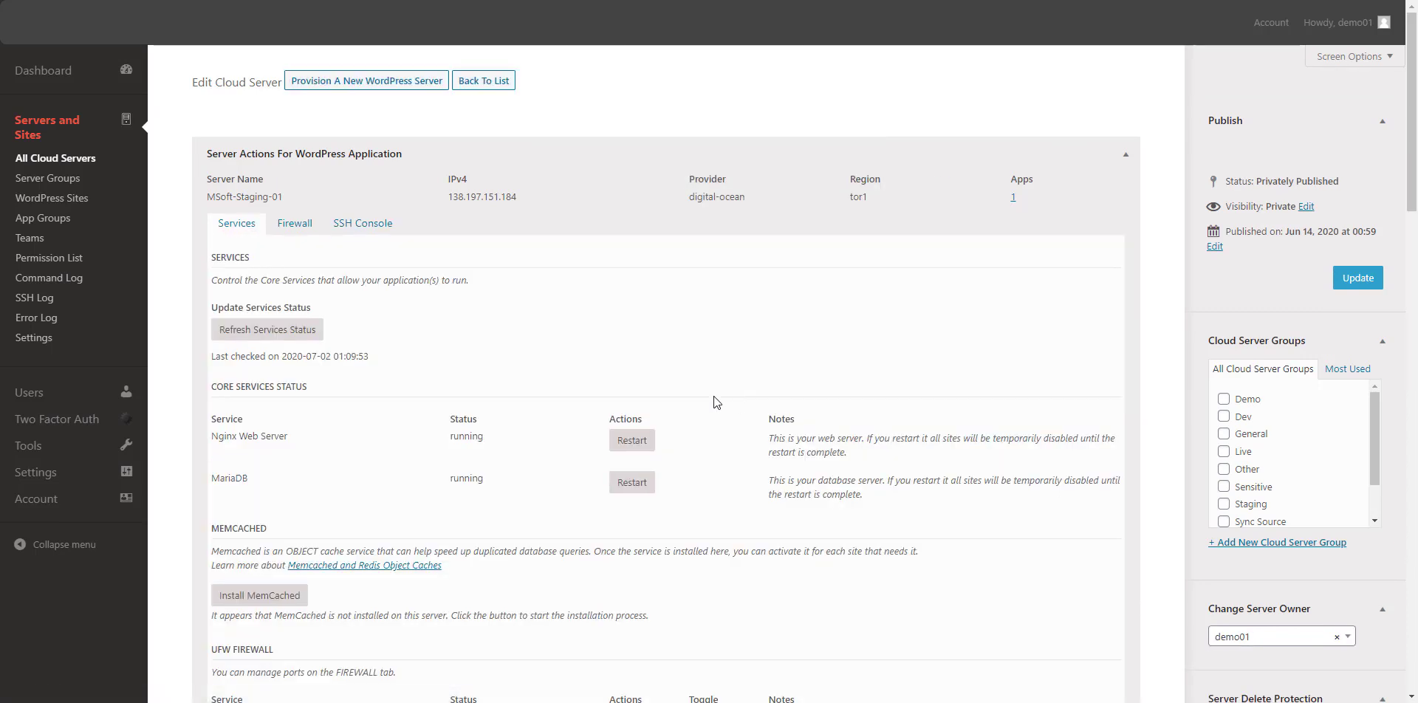
Step: Check the prior commands in the SSH console and return to the server's services
left_click(367, 223)
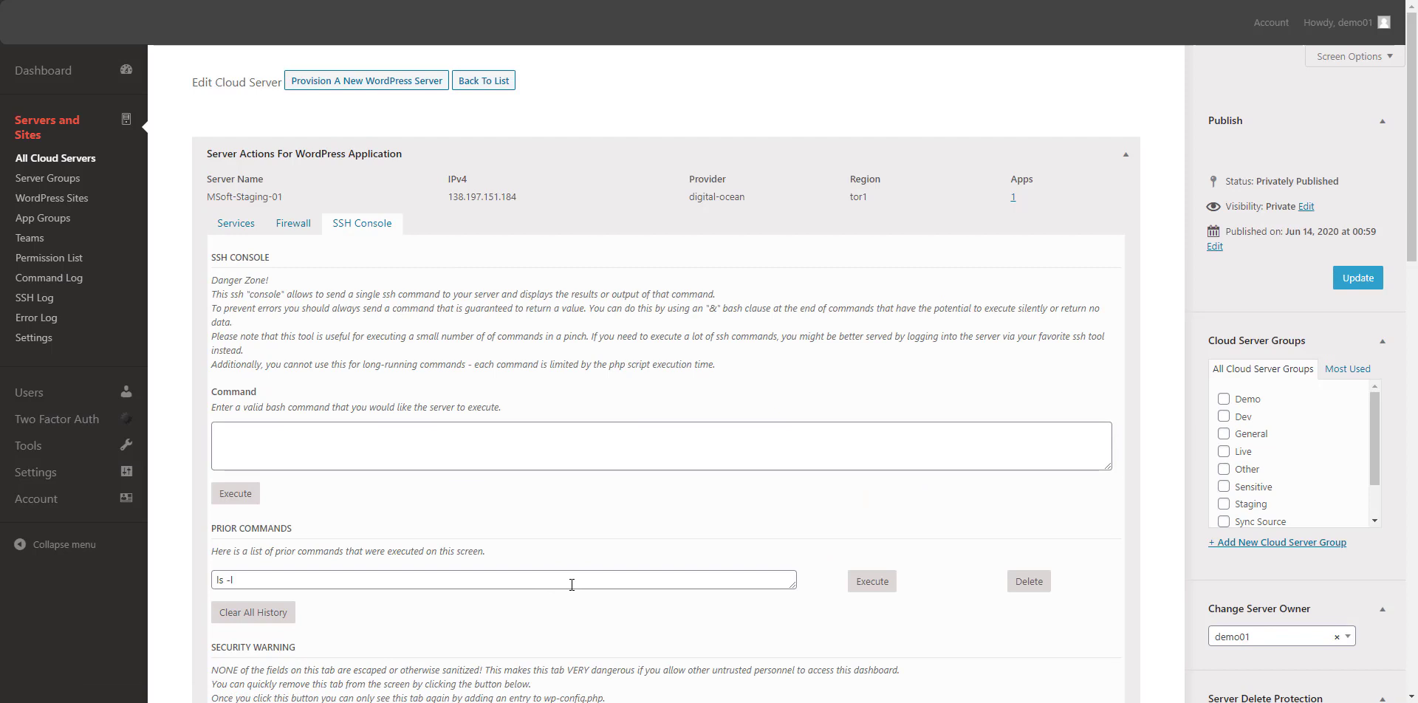
scroll(571, 585, "down", 1)
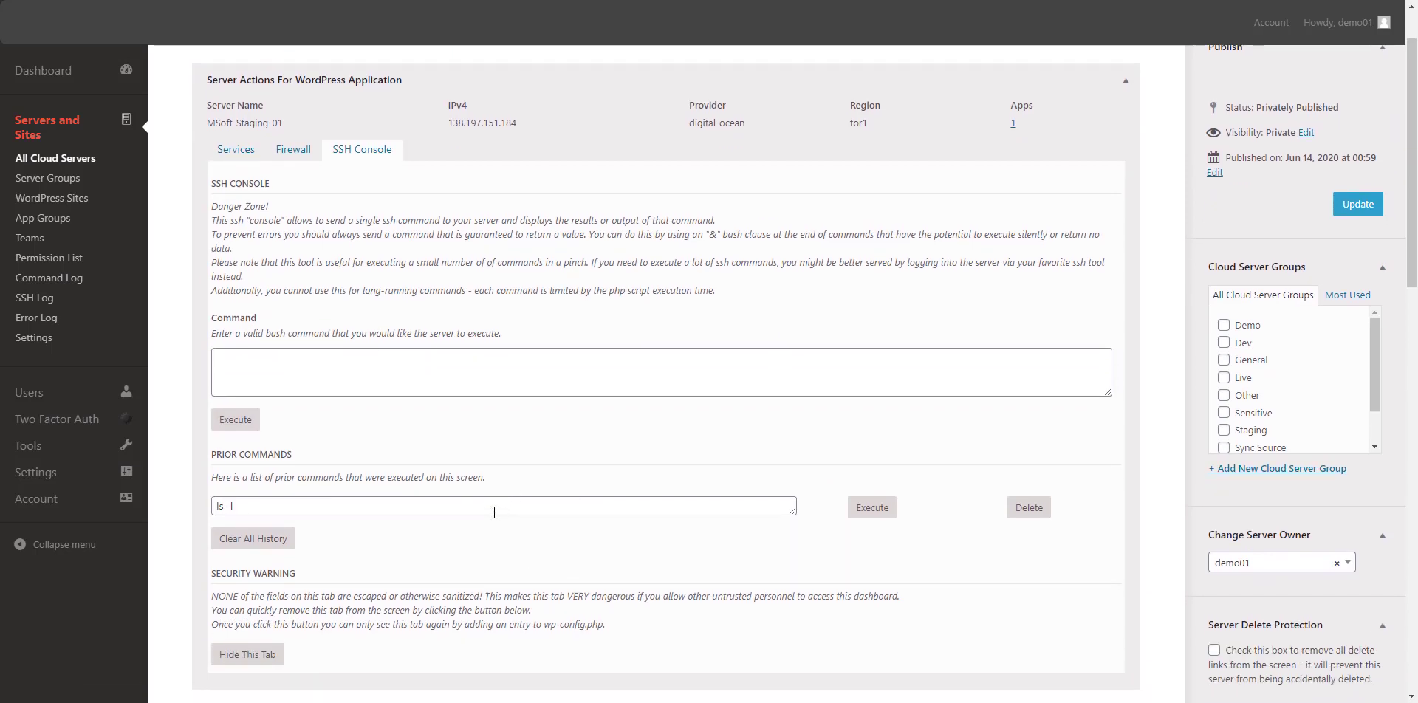
left_click(493, 510)
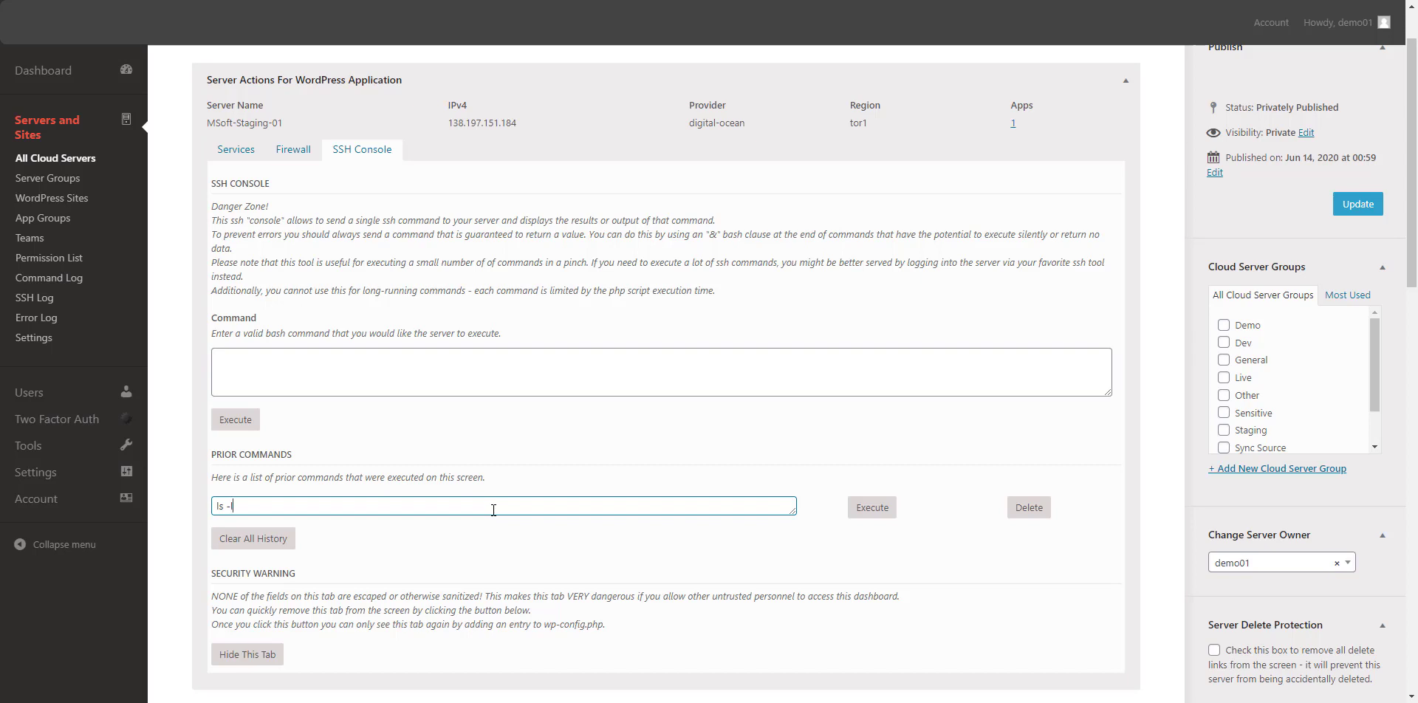
left_click(246, 153)
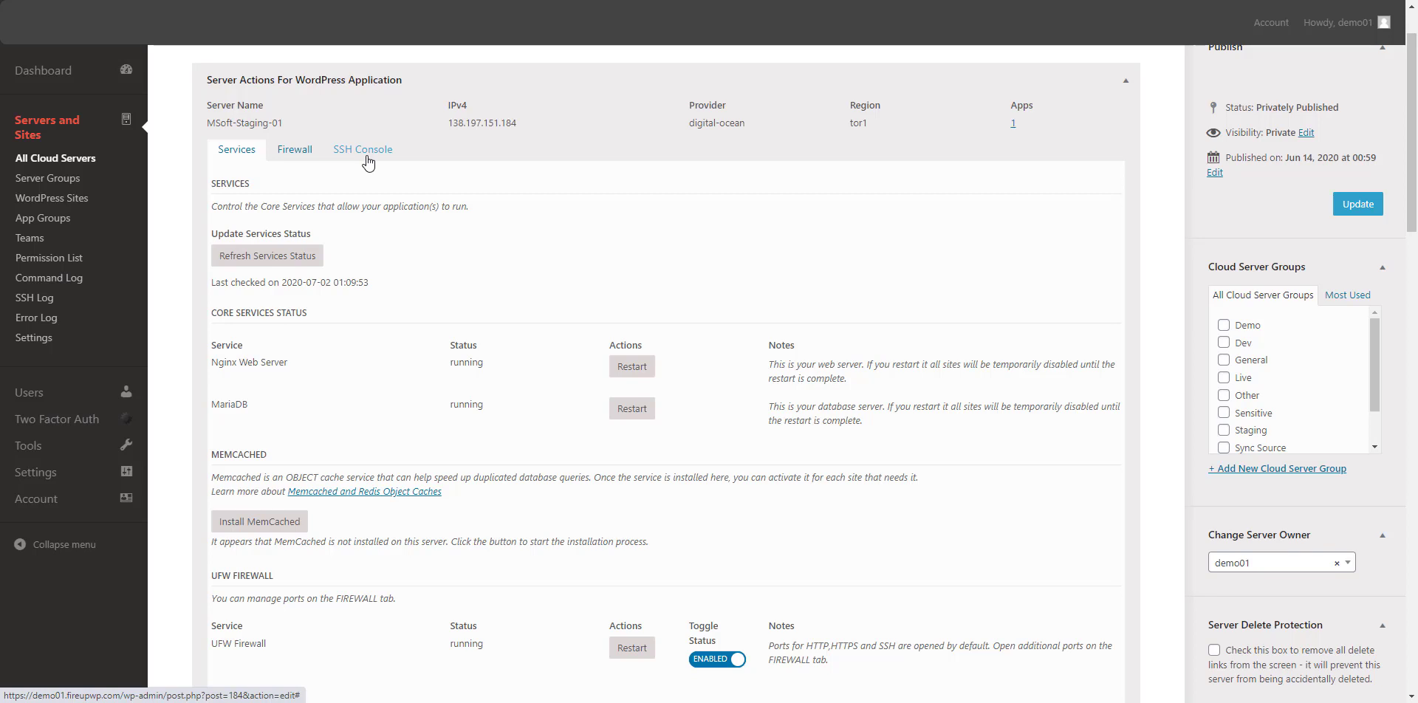
Step: Return to the list of all cloud servers and view the list of all WordPress sites
left_click(90, 164)
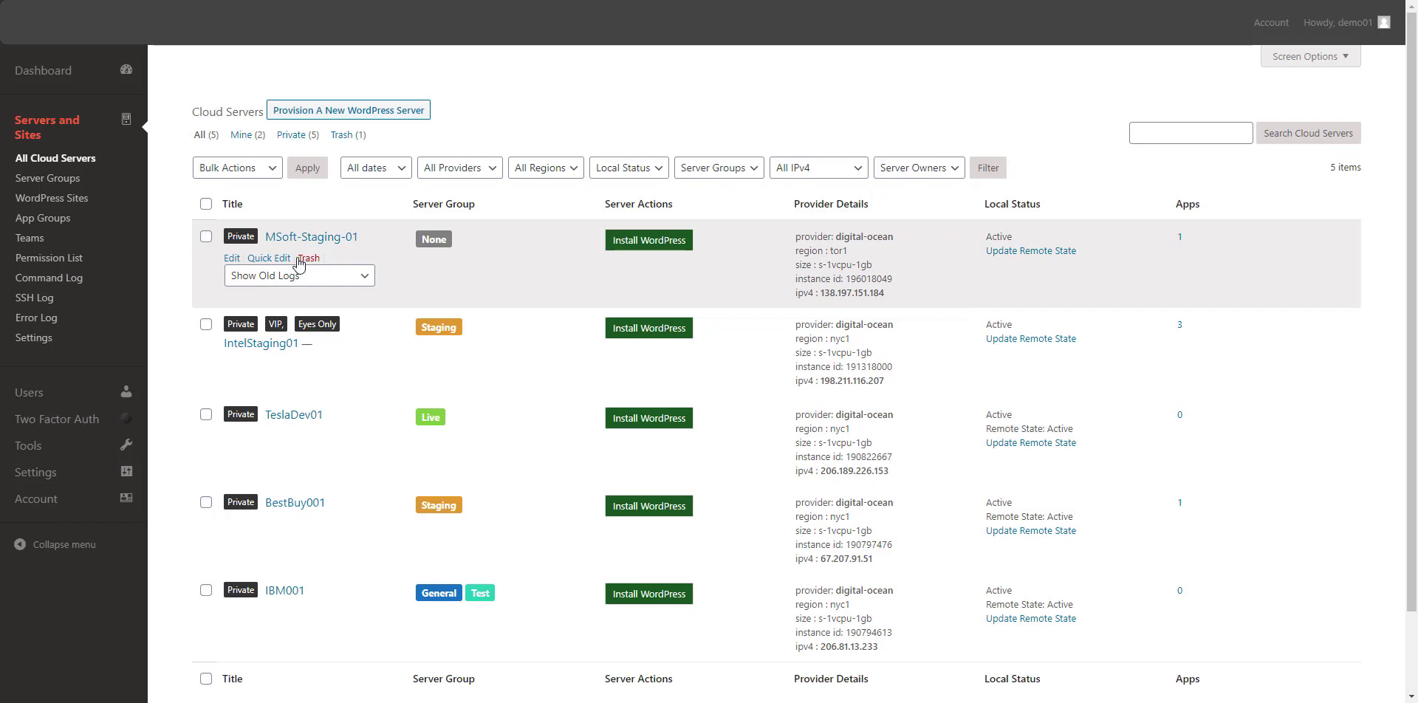
left_click(57, 201)
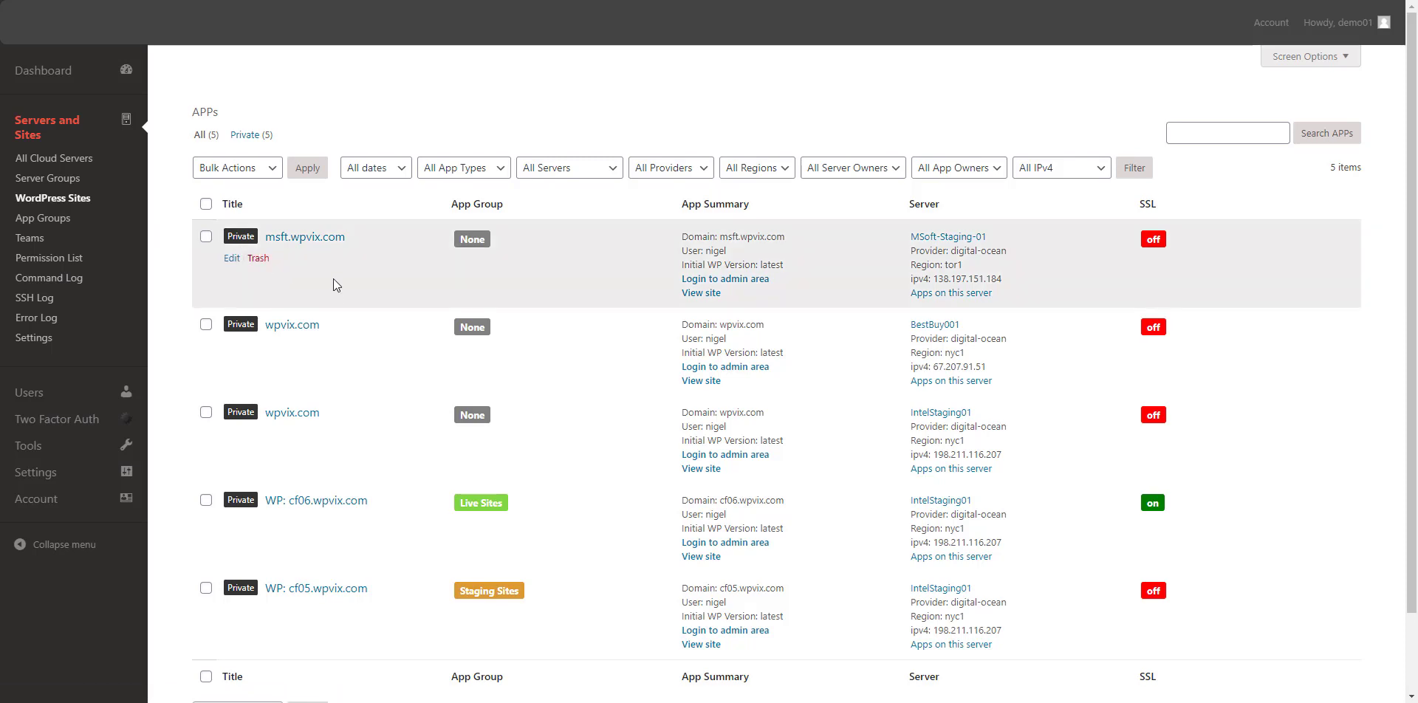
scroll(334, 277, "down", 2)
scroll(317, 282, "up", 2)
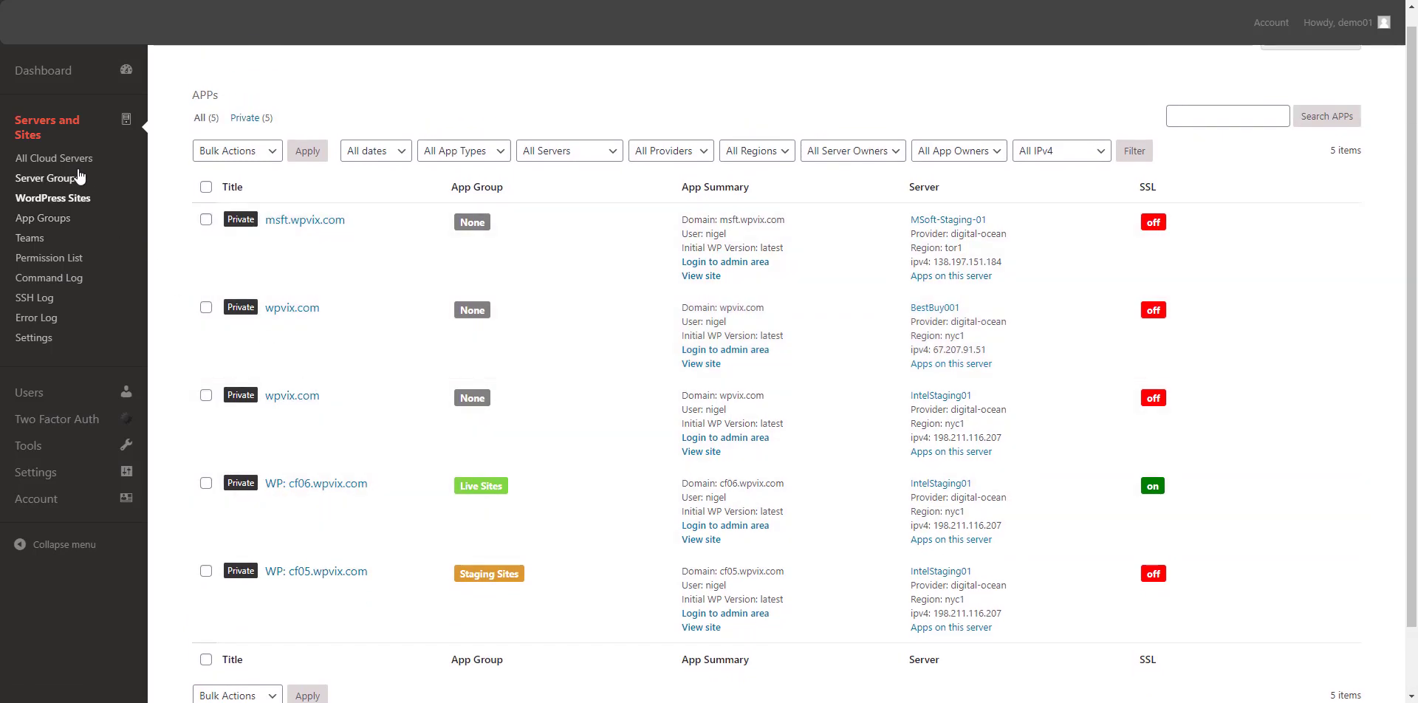
Step: From the list of all cloud servers, show only the apps installed on IntelStaging01
left_click(79, 164)
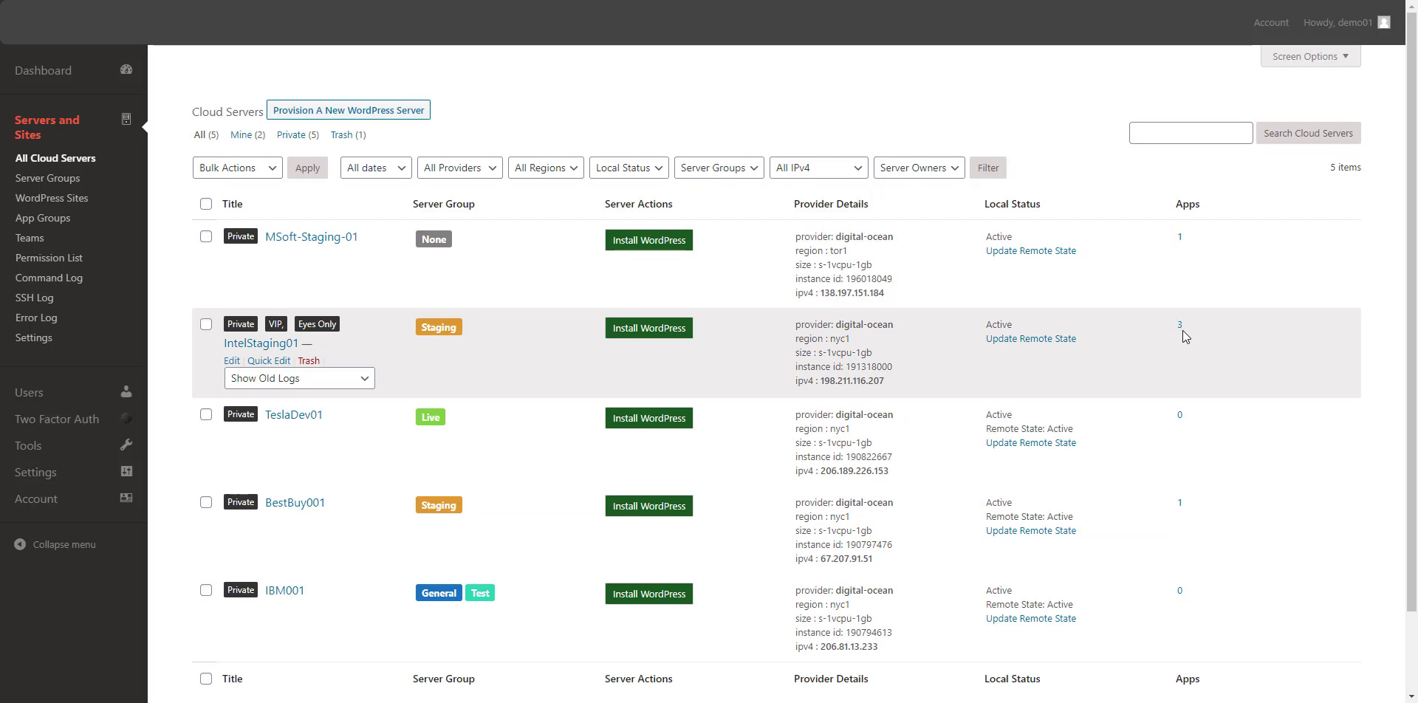
left_click(1179, 327)
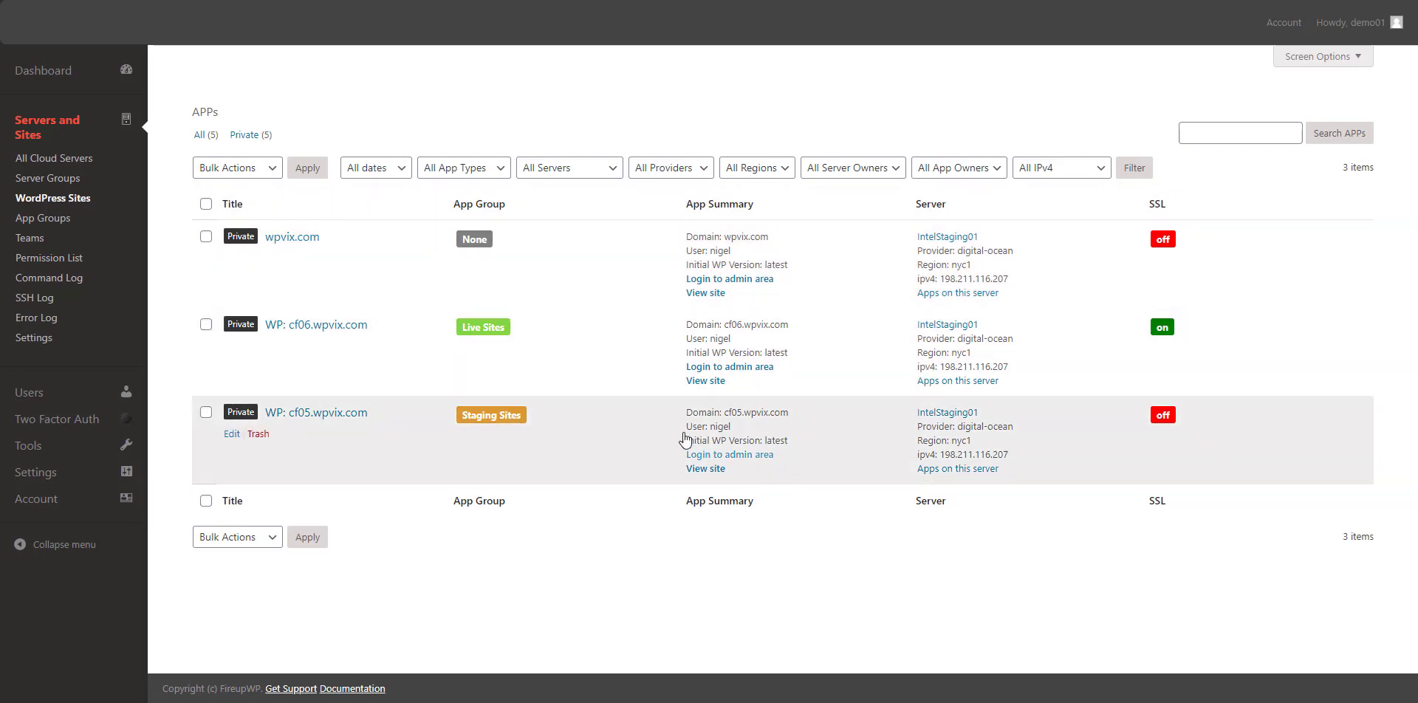
Step: Show only the sites in the Live Sites app group, and return to the full list of WordPress sites
left_click(487, 330)
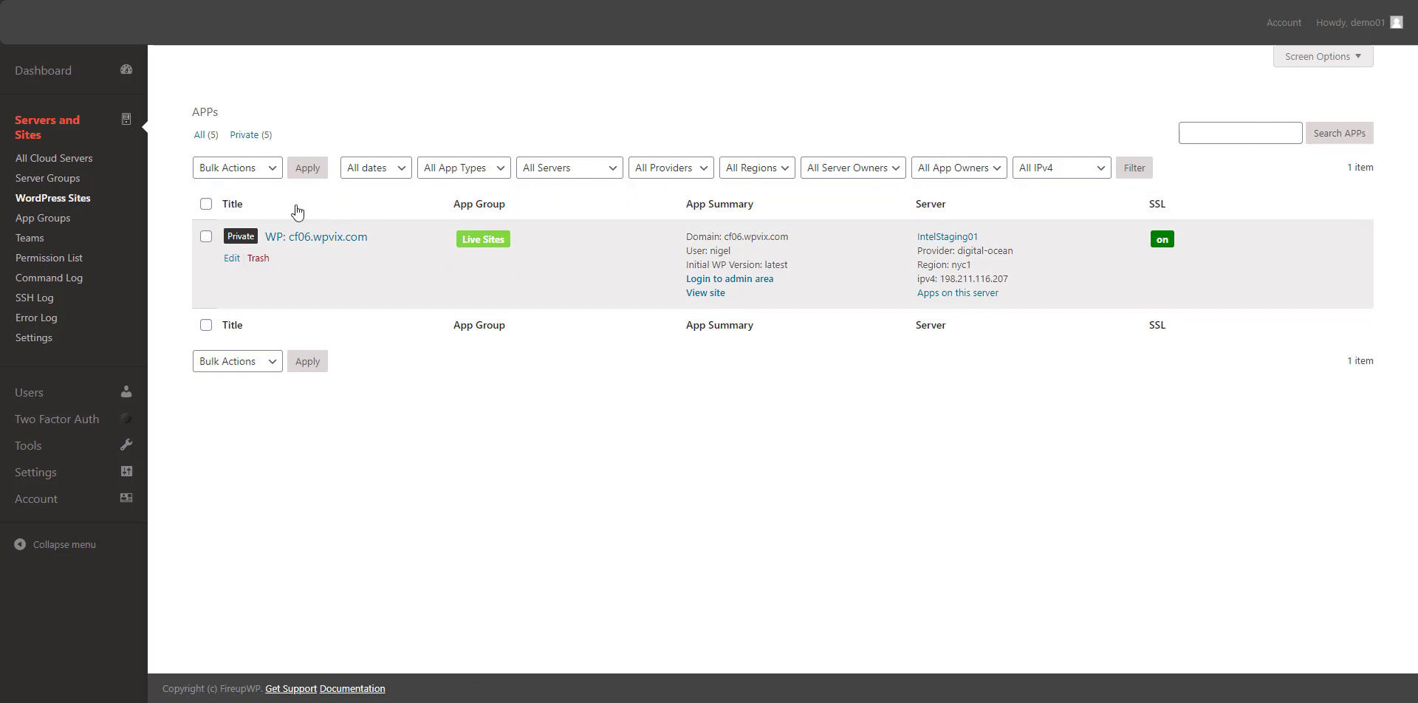
left_click(76, 199)
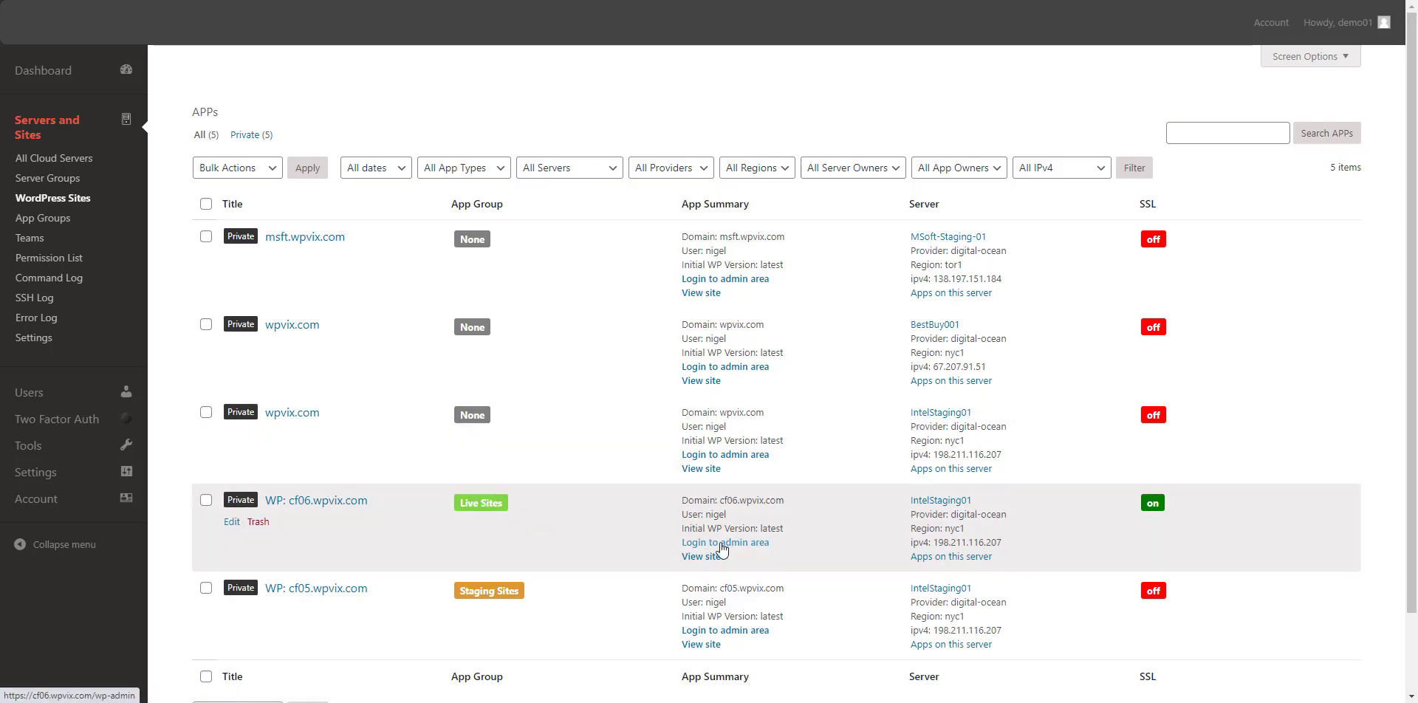
Step: Log in to the admin area of cf06.wpvix.com with the username and account password, and decline to save the password
left_click(722, 544)
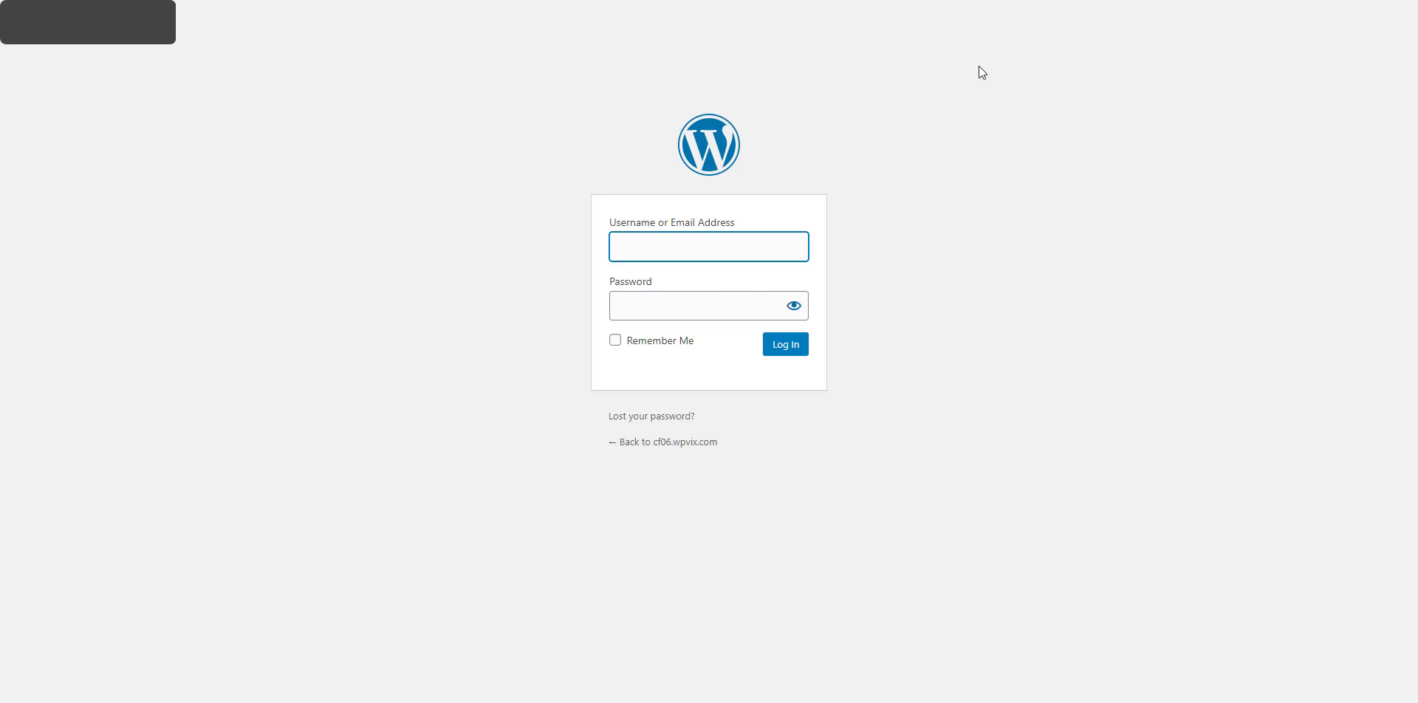
type("nigel01")
key("Tab")
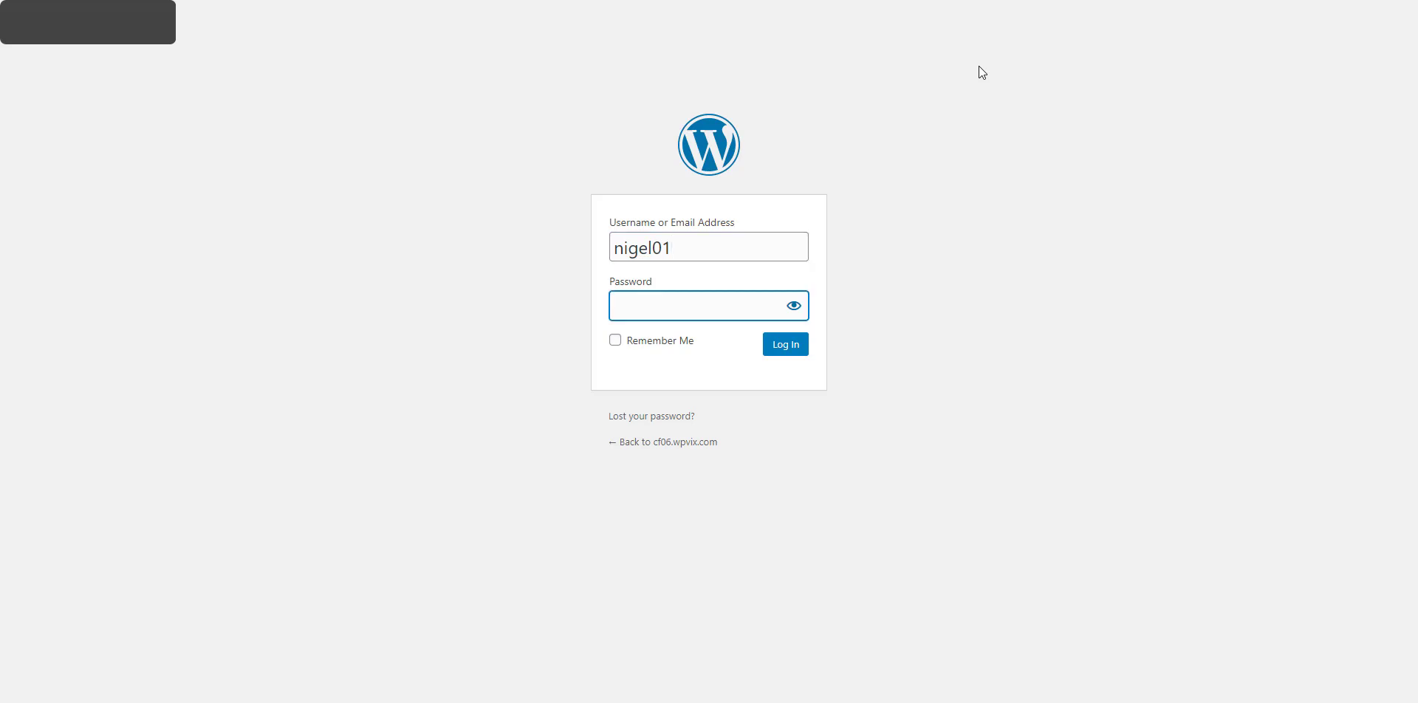
key("shift+Tab")
type("nigel")
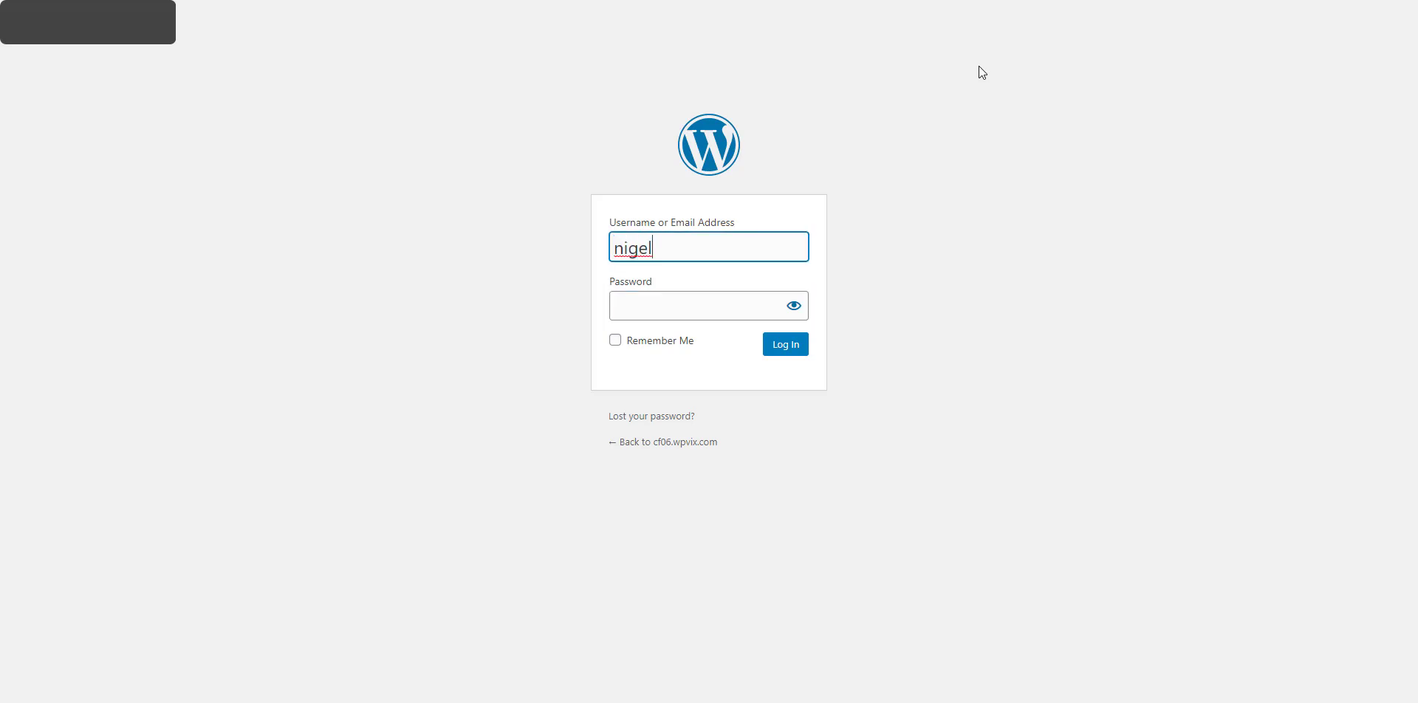
key("Tab")
type("********")
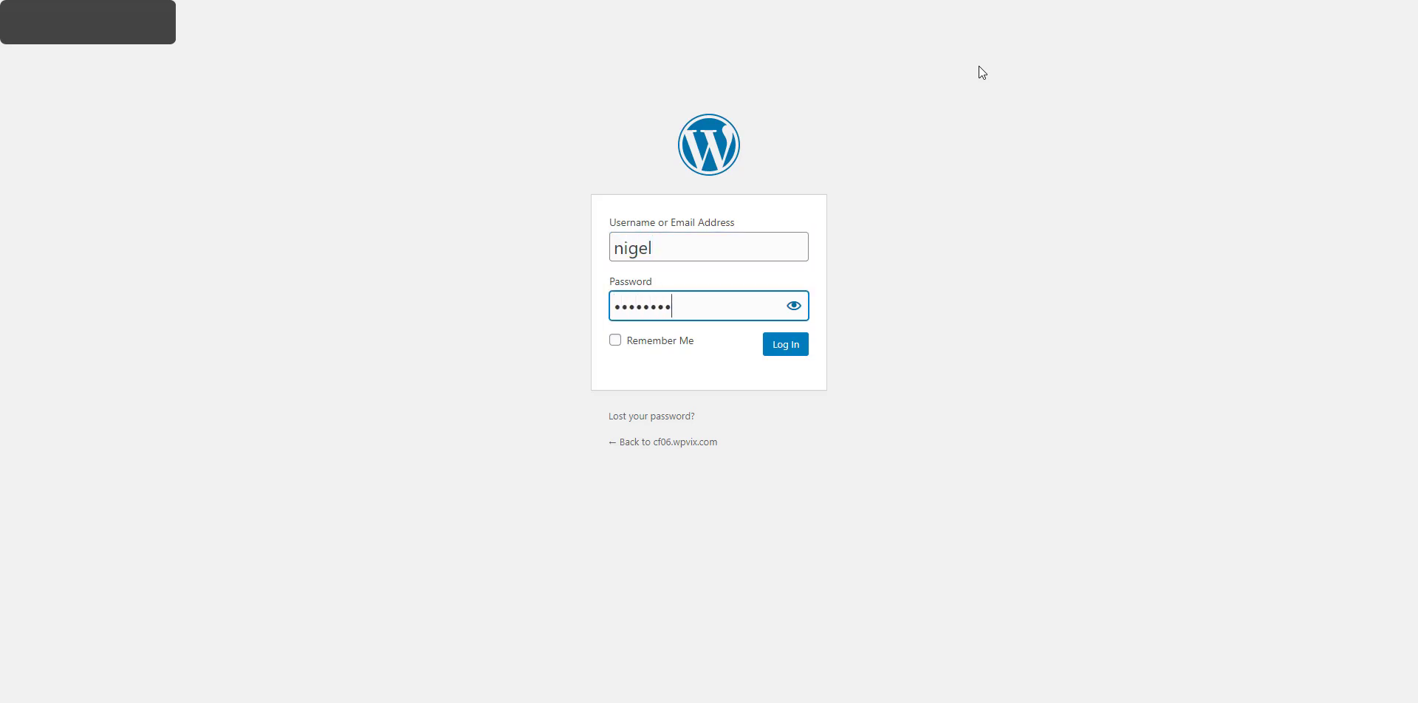
key("Return")
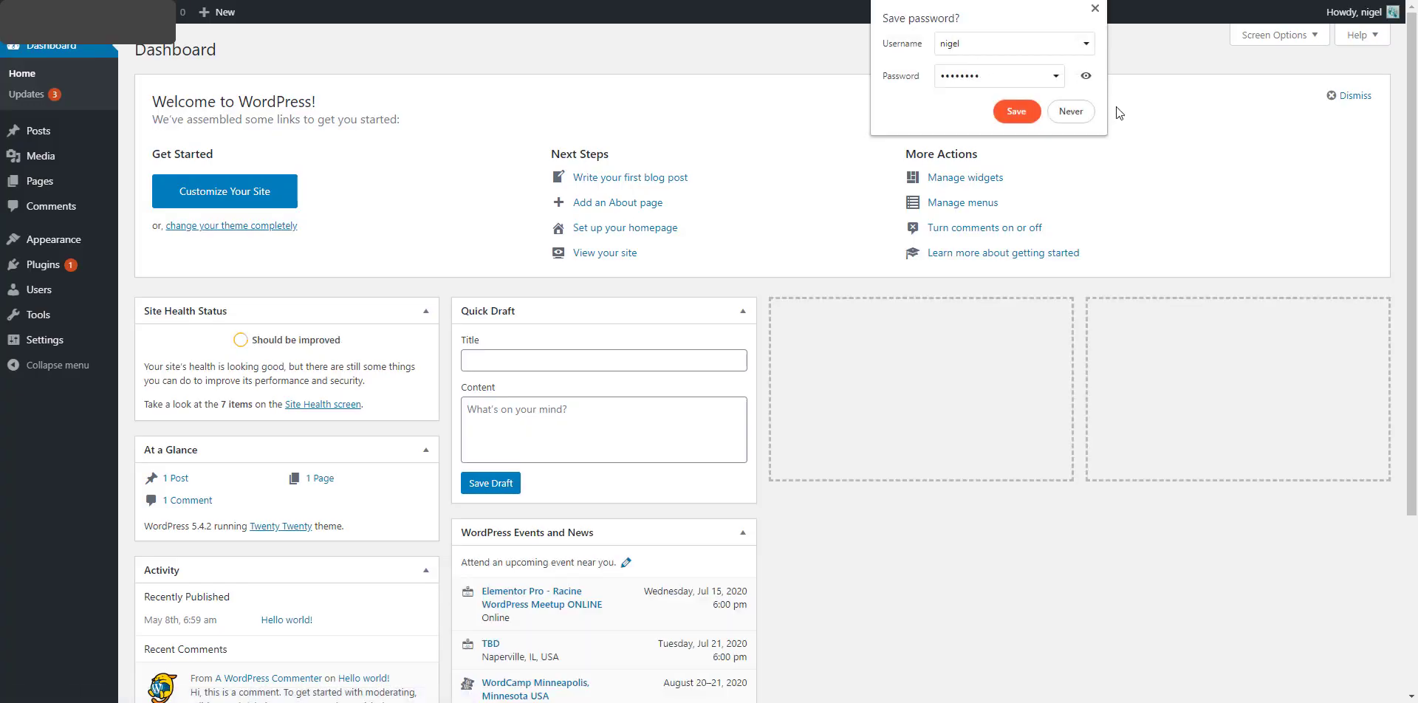
left_click(1069, 118)
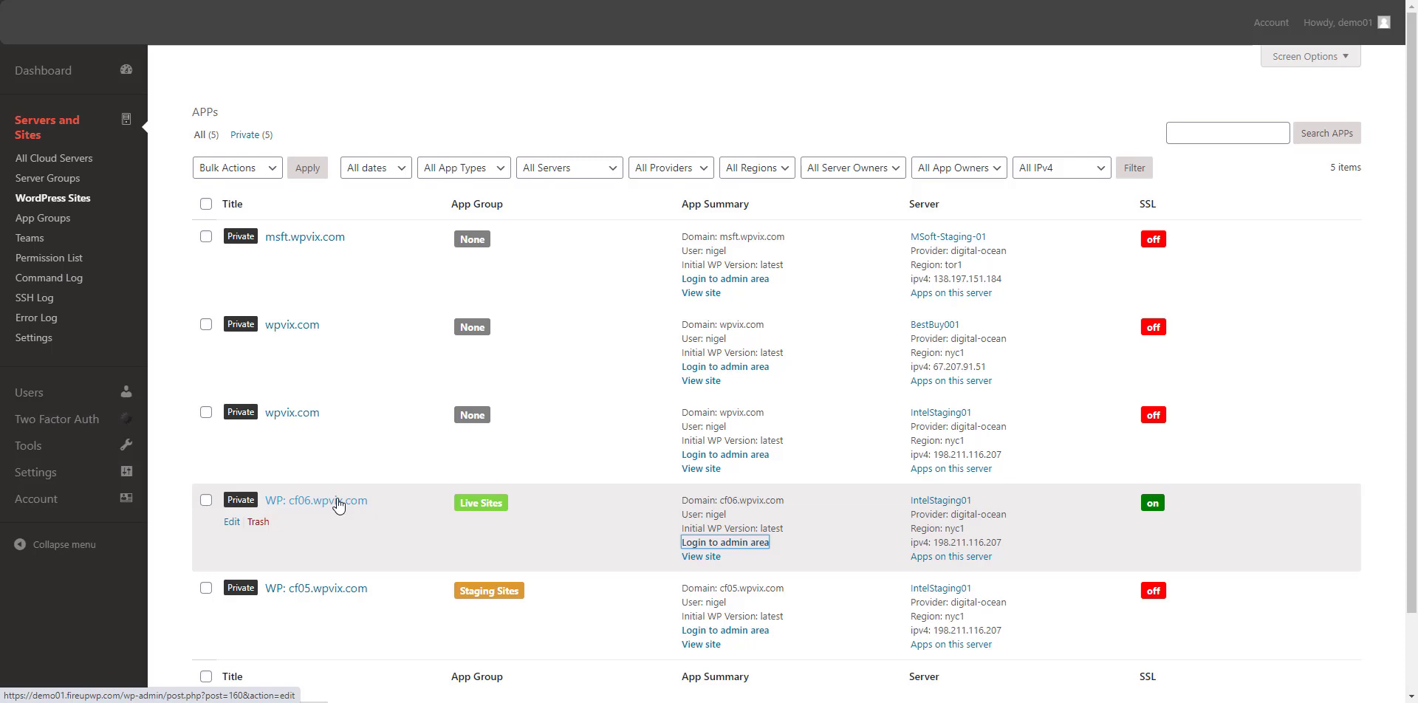
Step: Open the cf06.wpvix.com app from the site list and examine its backup and restore options
left_click(337, 503)
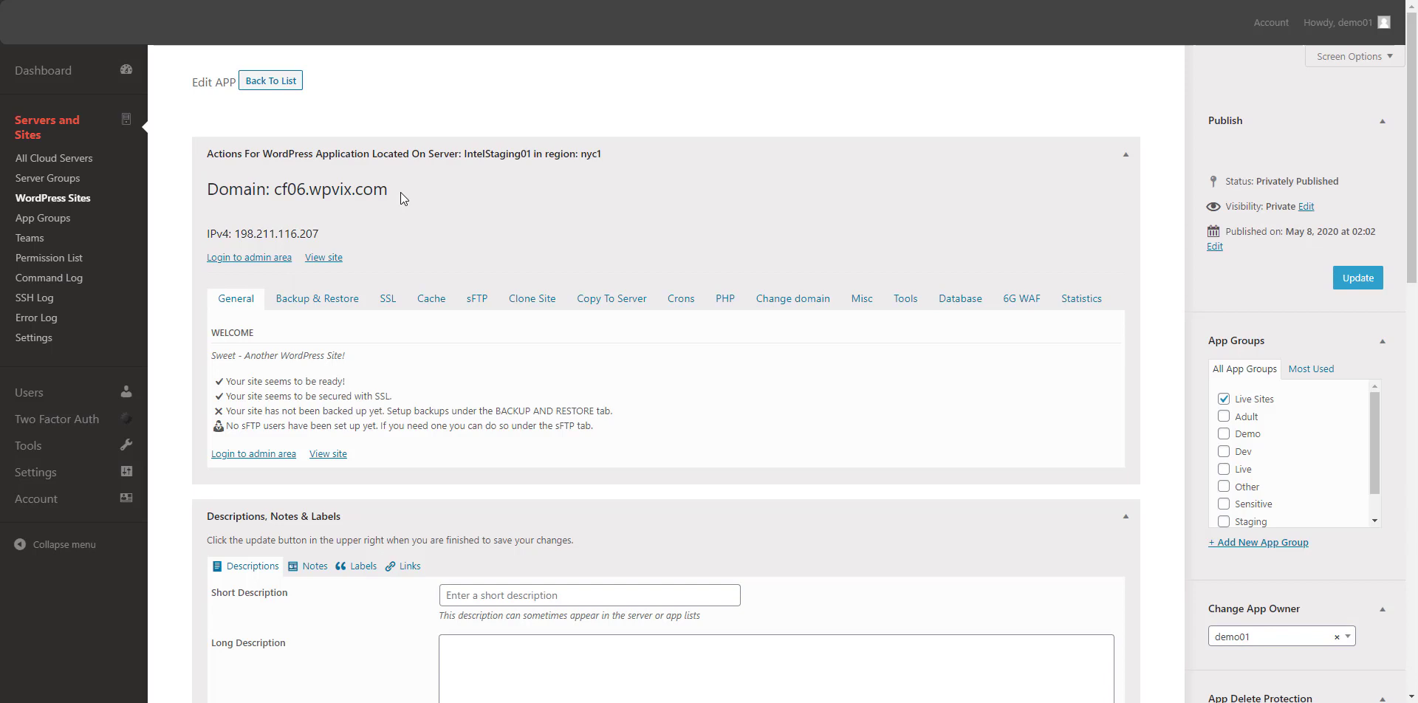
scroll(400, 193, "down", 1)
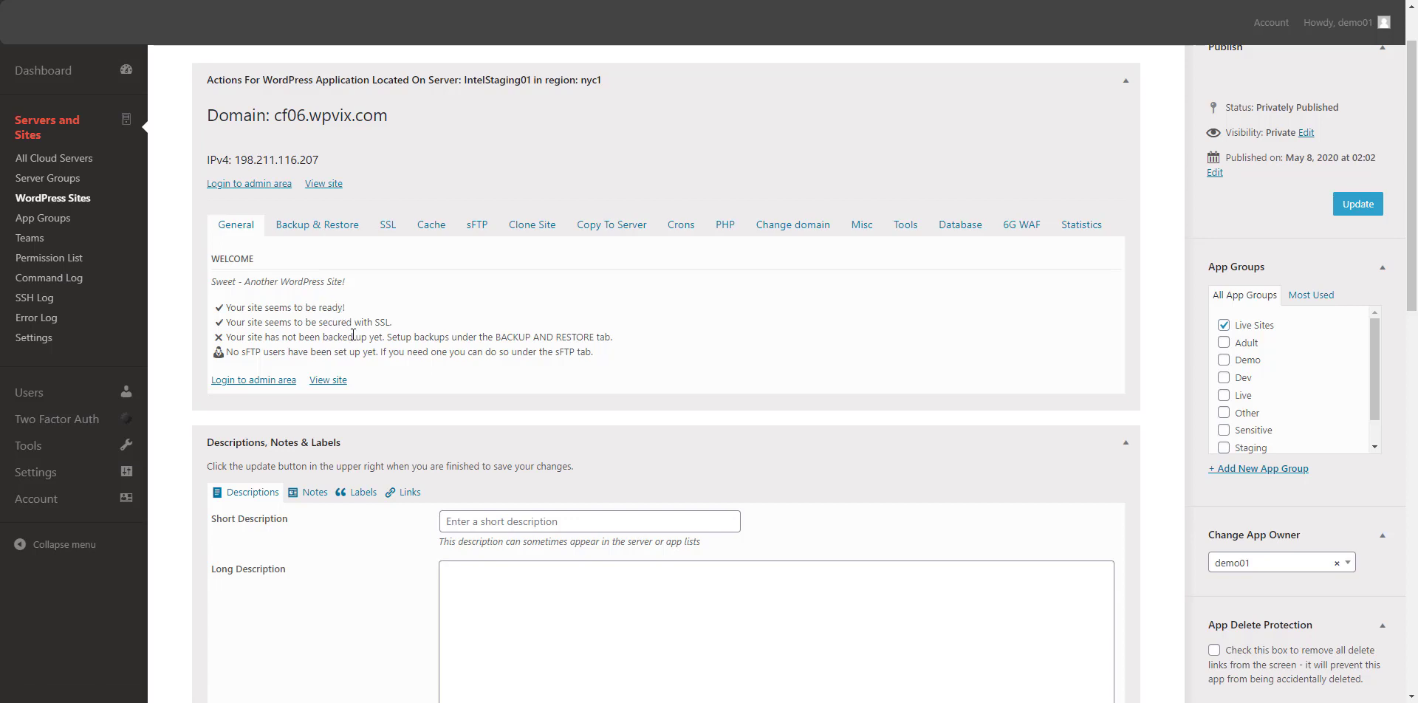
left_click(321, 236)
scroll(362, 328, "down", 1)
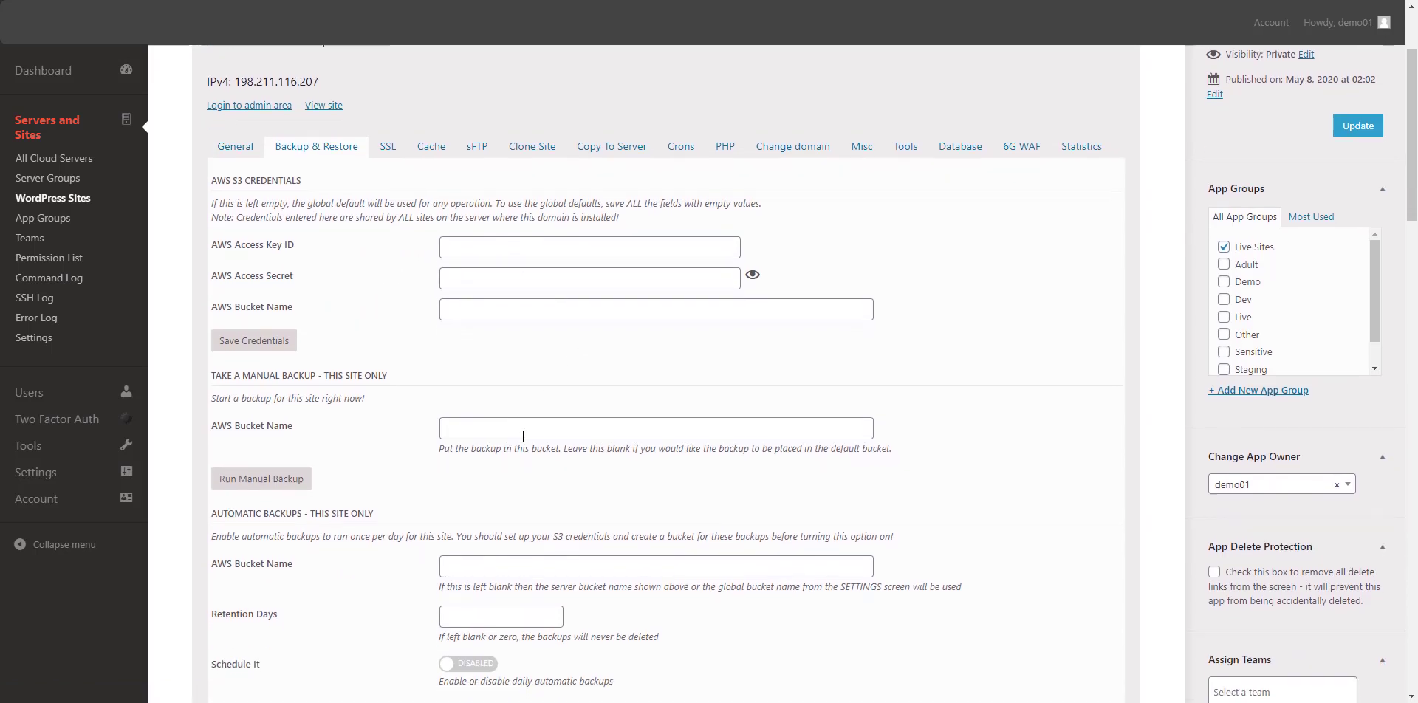
scroll(511, 441, "down", 2)
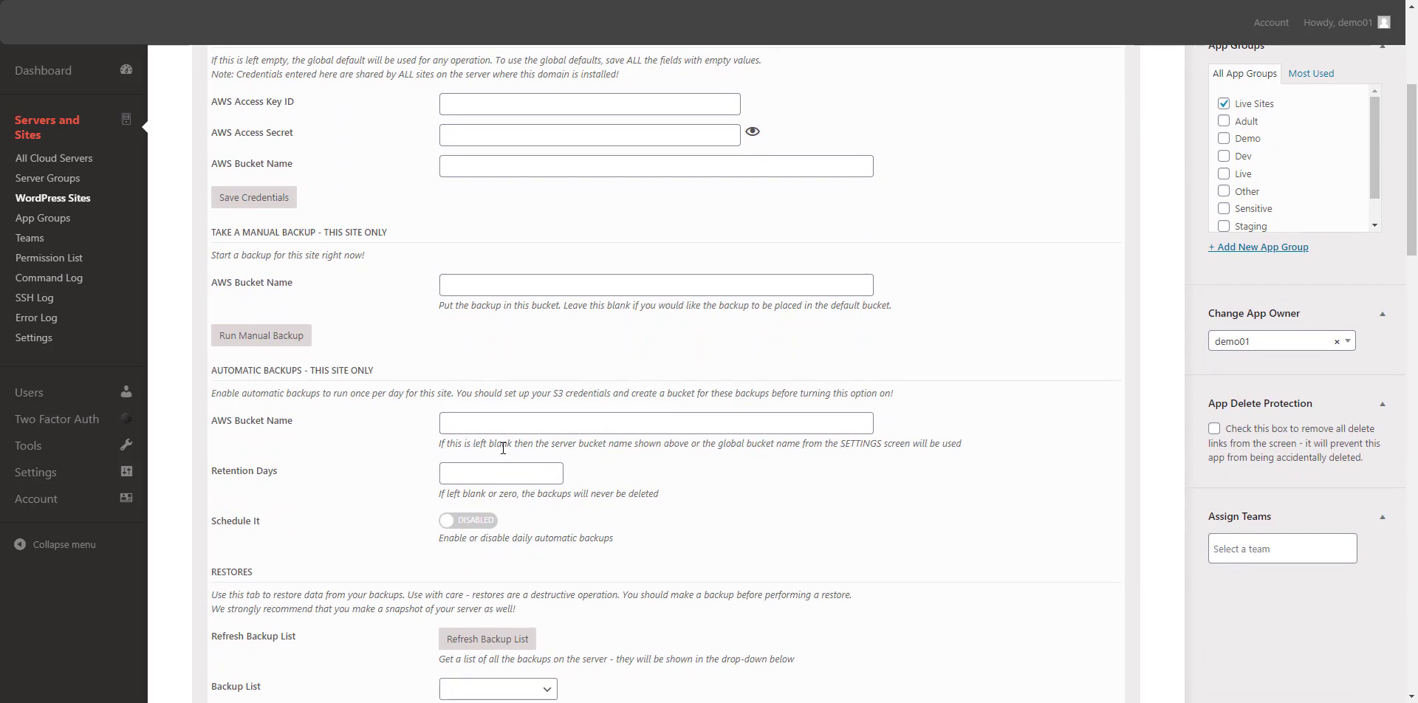
scroll(503, 448, "down", 1)
scroll(503, 447, "down", 4)
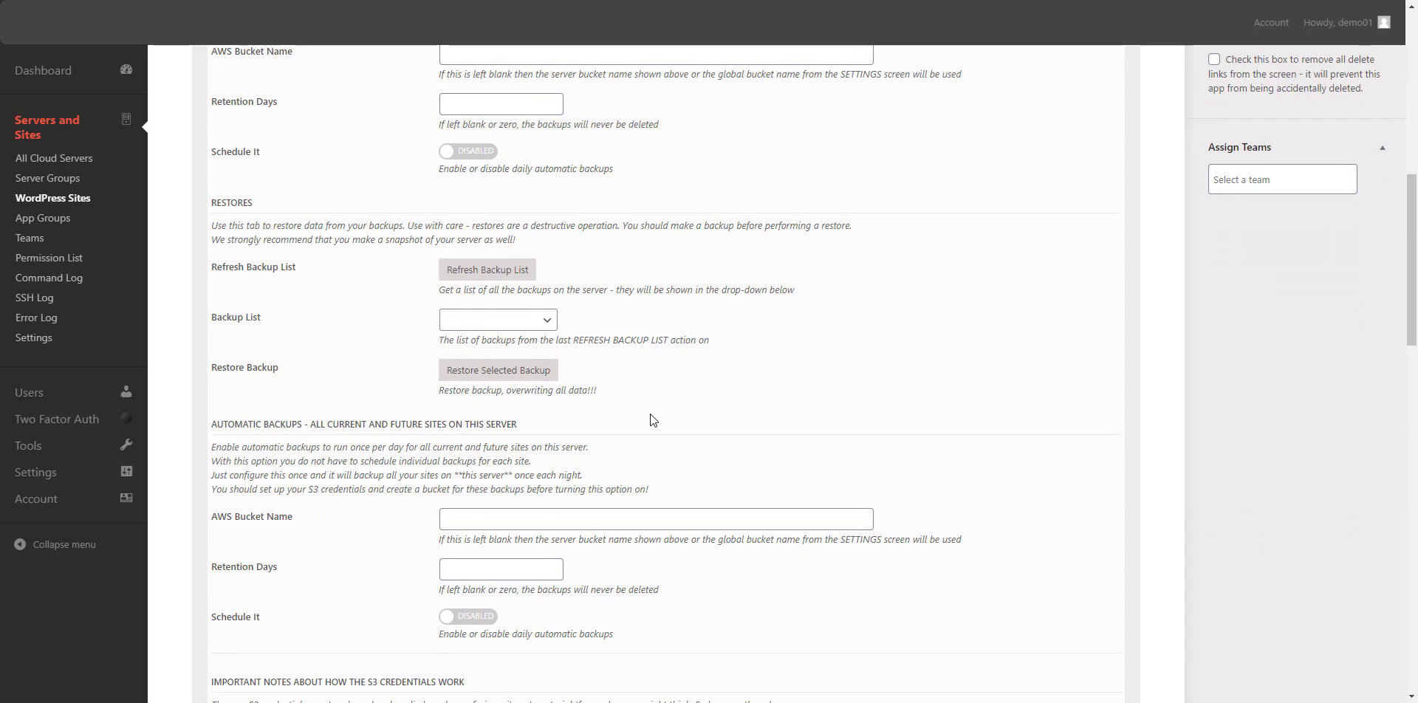
scroll(650, 418, "down", 2)
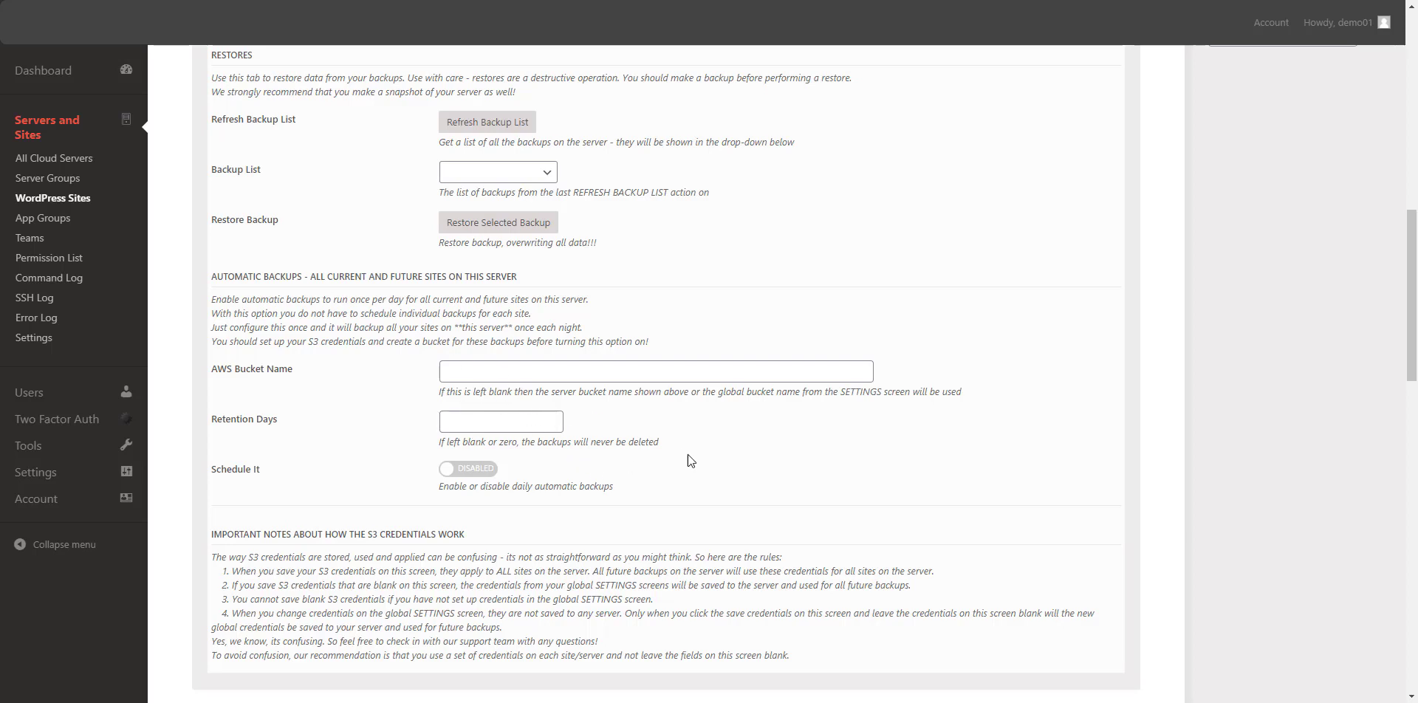
Step: Examine the SSL settings and the page cache and Memcached options of cf06.wpvix.com
scroll(687, 458, "up", 15)
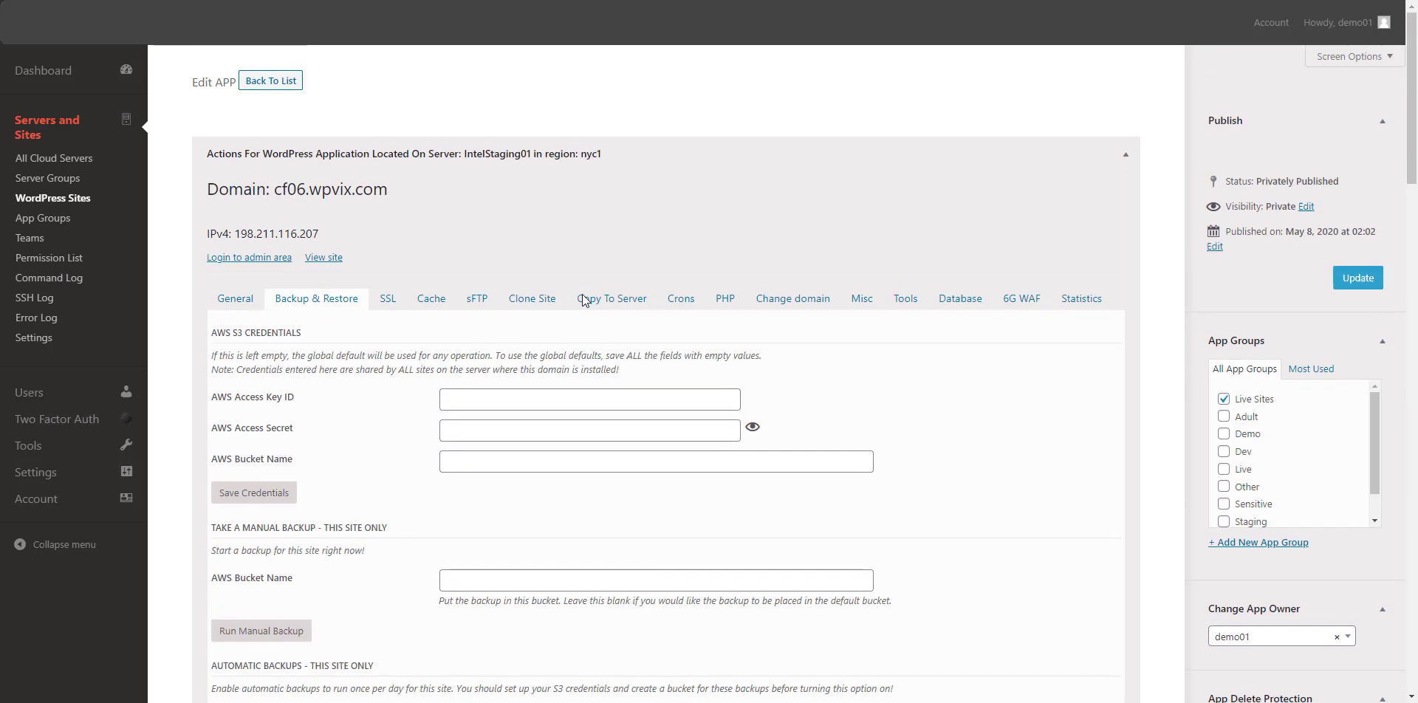
left_click(387, 299)
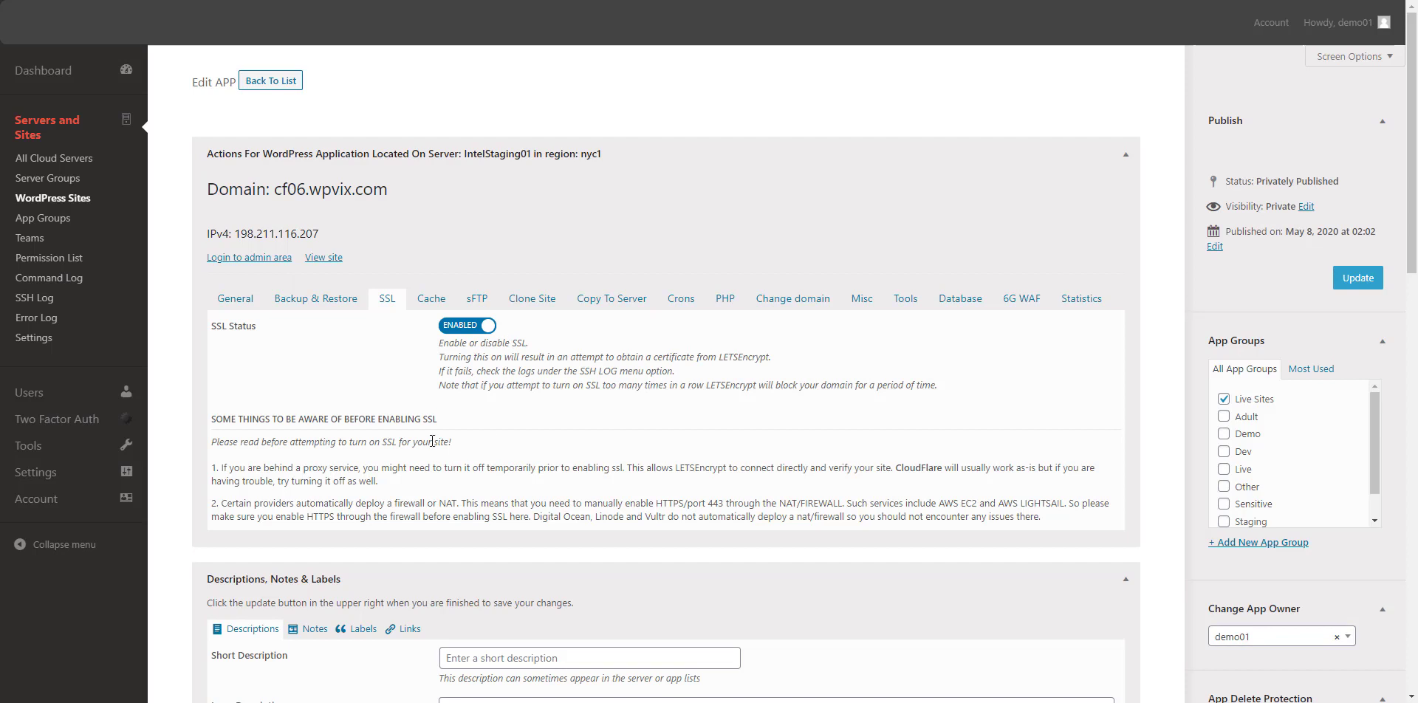
left_click(427, 303)
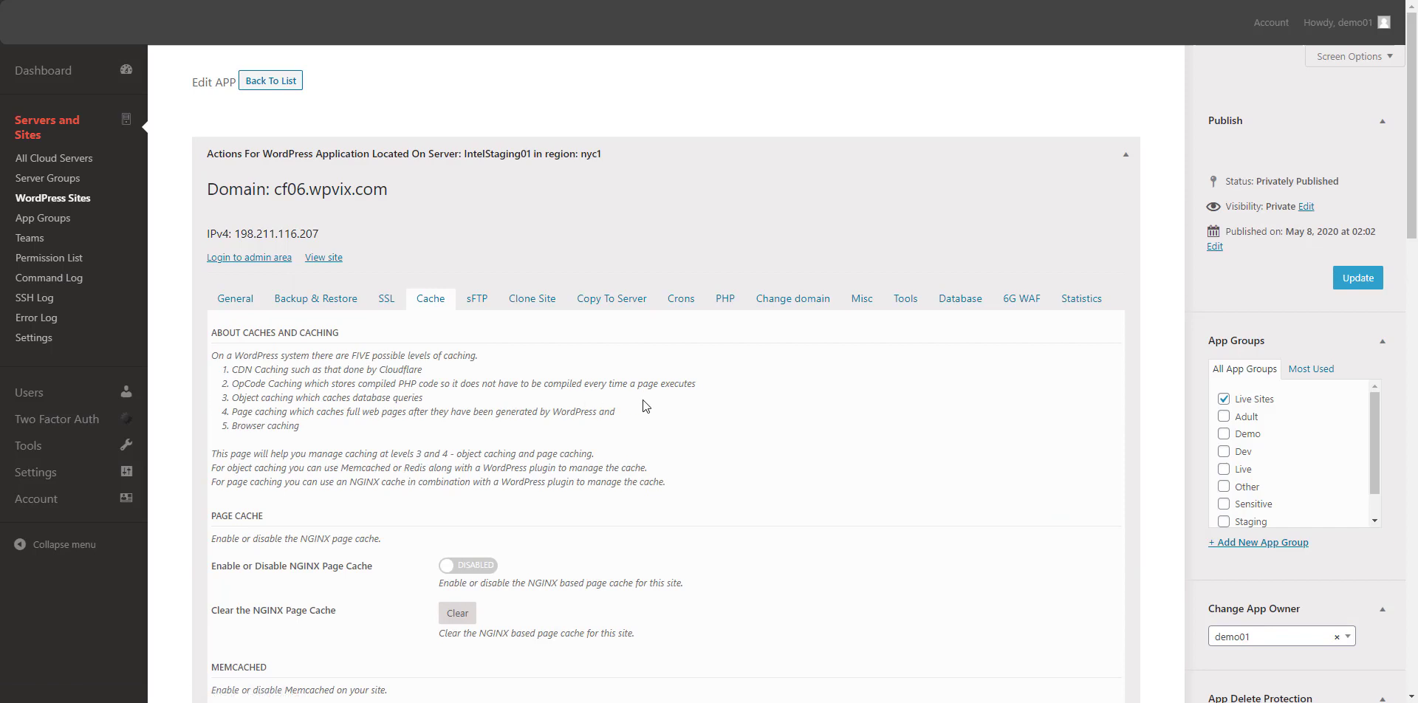
scroll(643, 400, "down", 3)
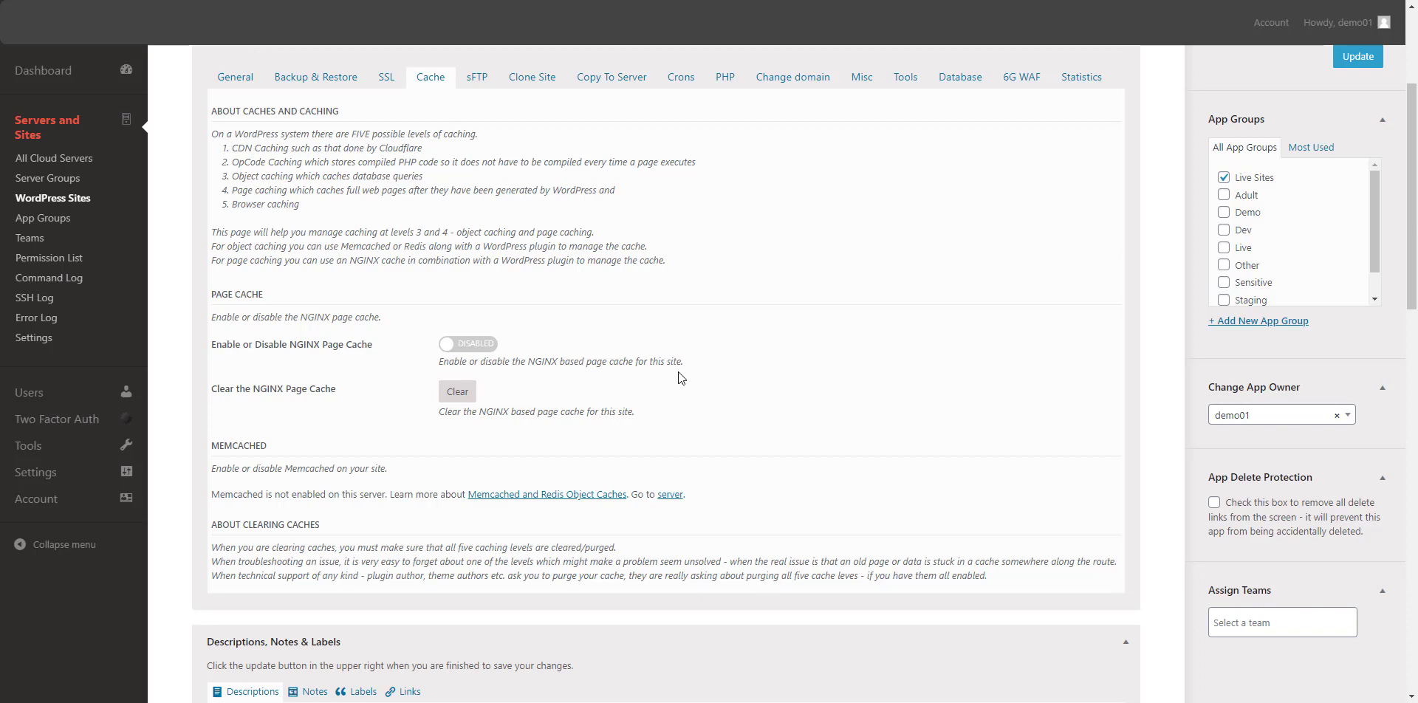
Step: Add an sFTP user to cf06.wpvix.com, entering the user name and the sFTP password
scroll(676, 373, "up", 2)
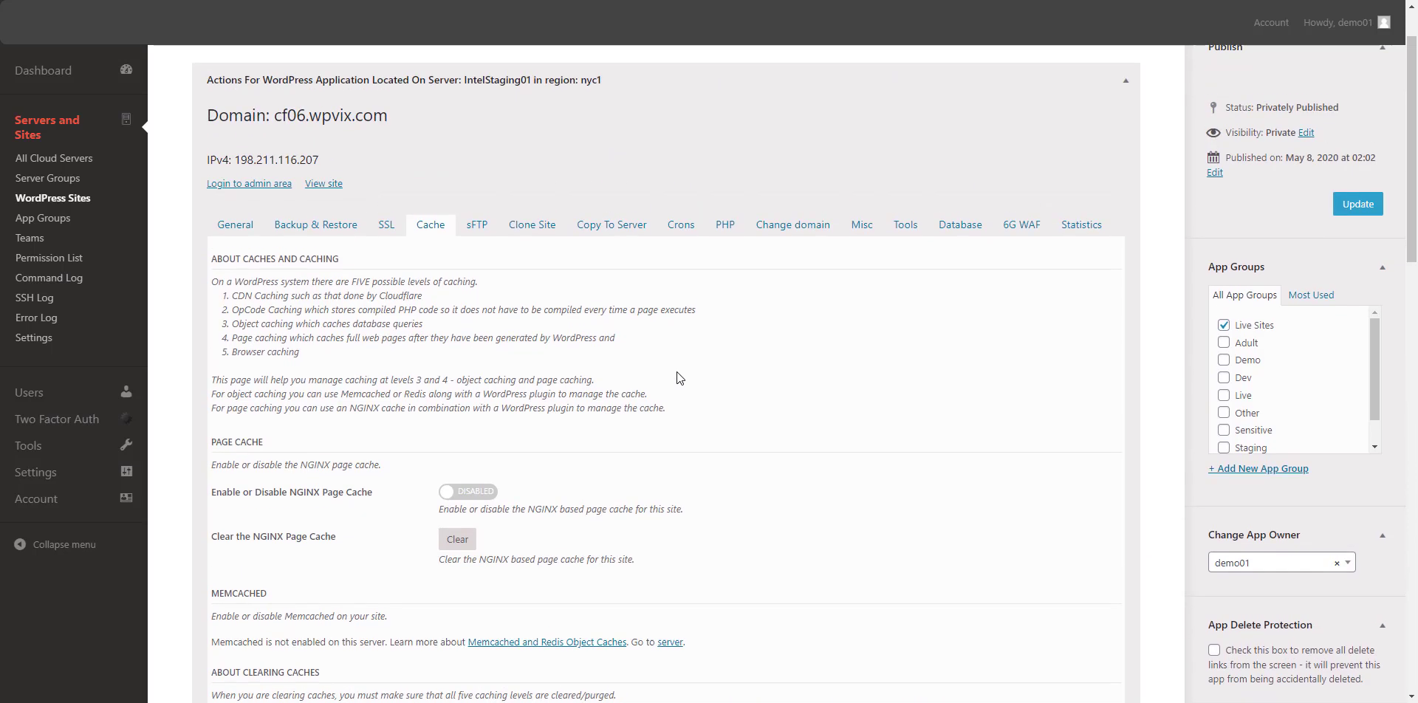
left_click(485, 238)
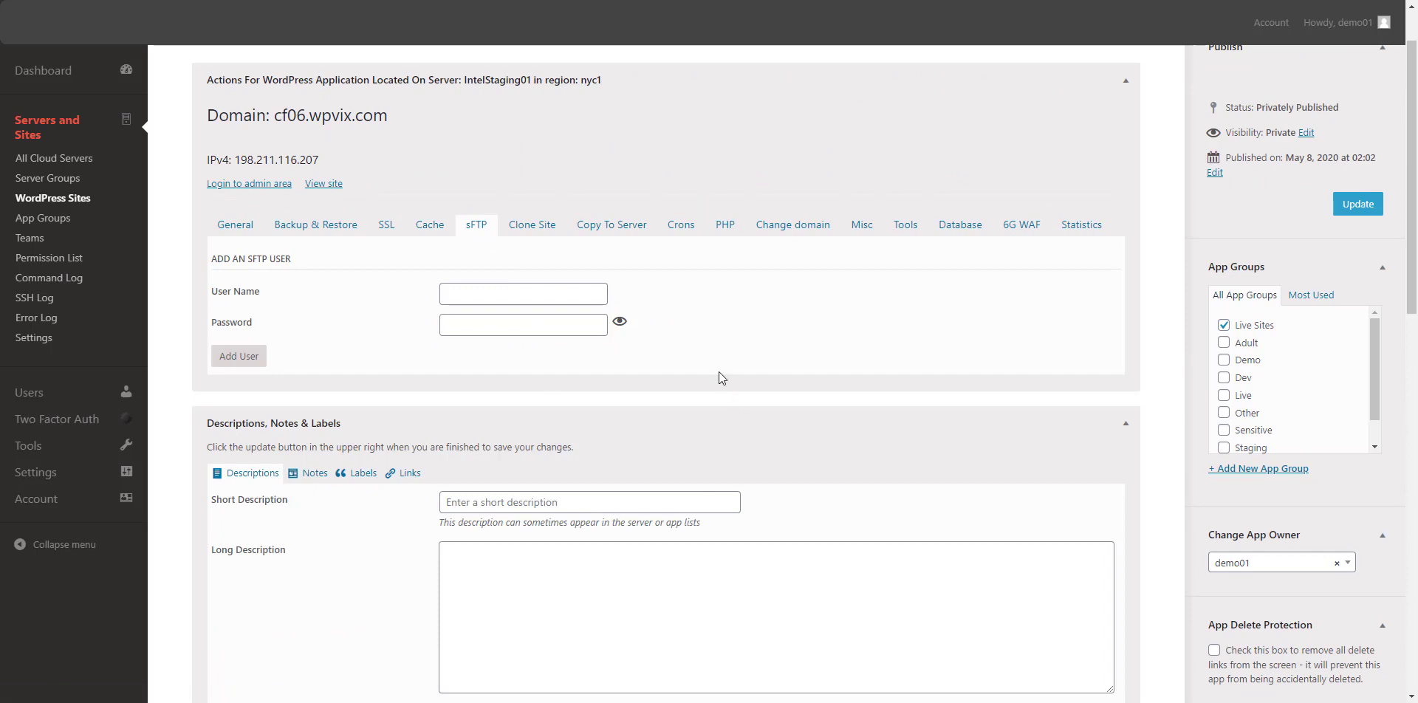
left_click(583, 294)
type("nigel")
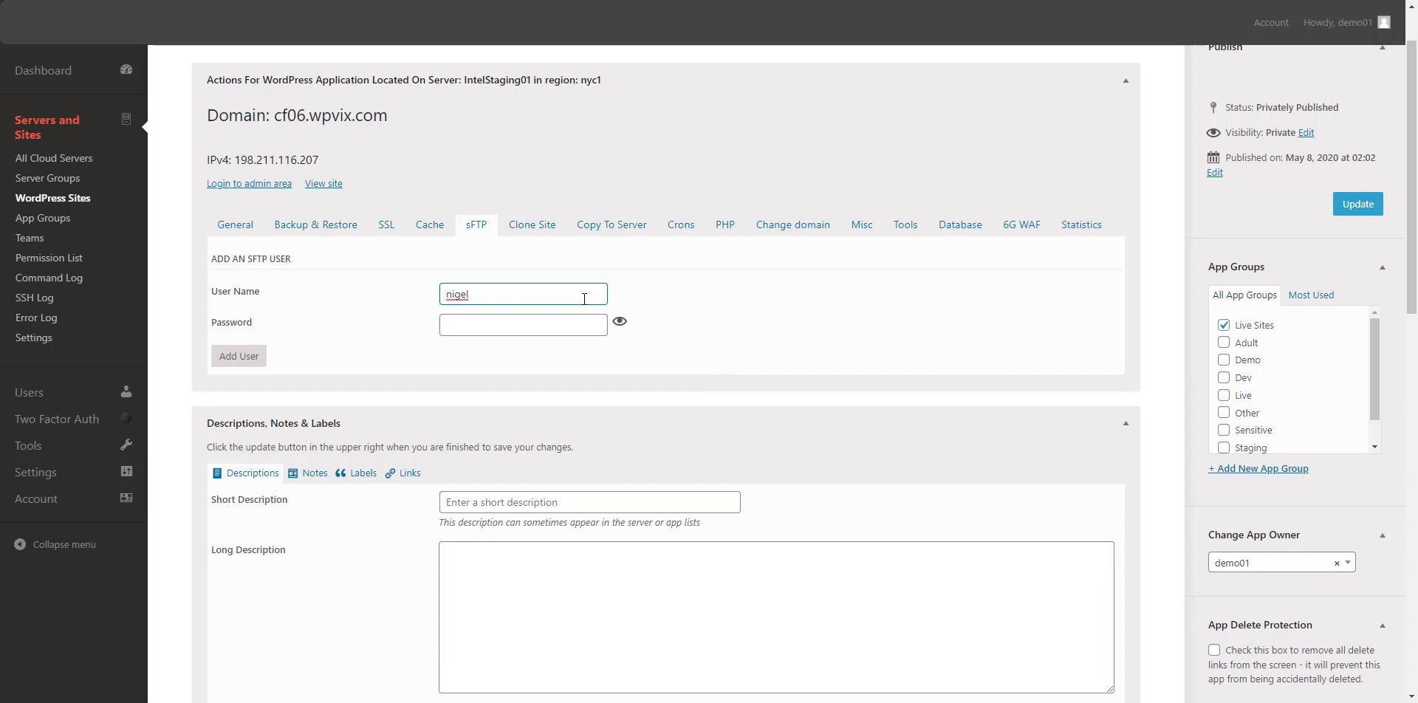
key("Tab")
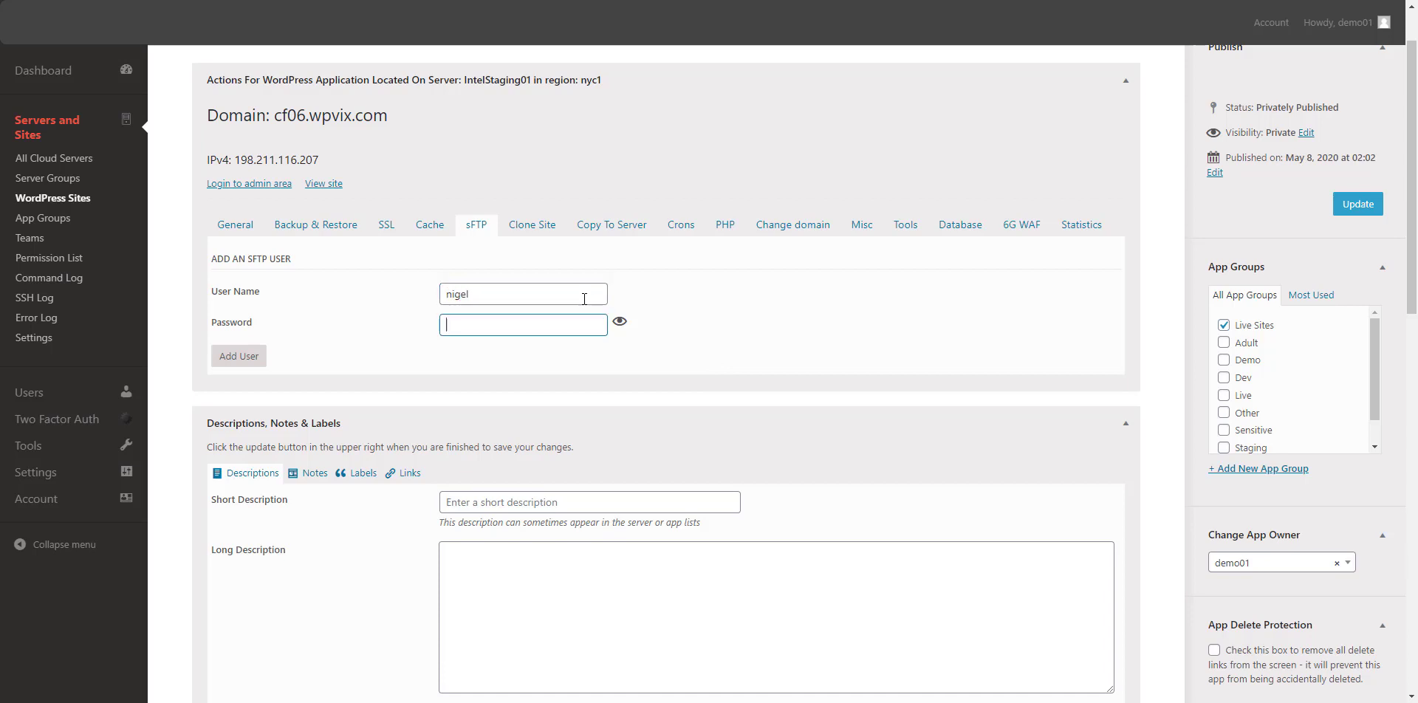
type("••••••")
left_click(239, 356)
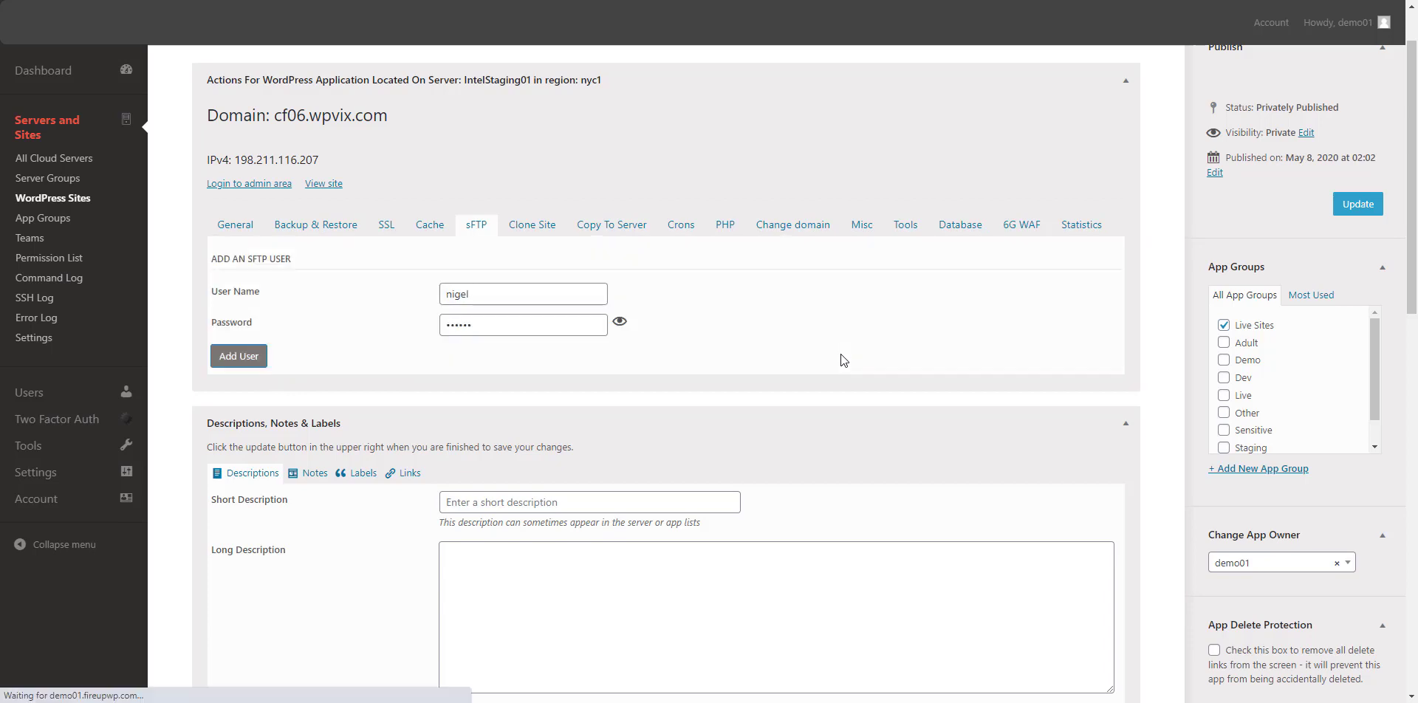
Step: Review the site's sFTP options for removing users, changing passwords and managing public keys, including the users available for removal
left_click(475, 226)
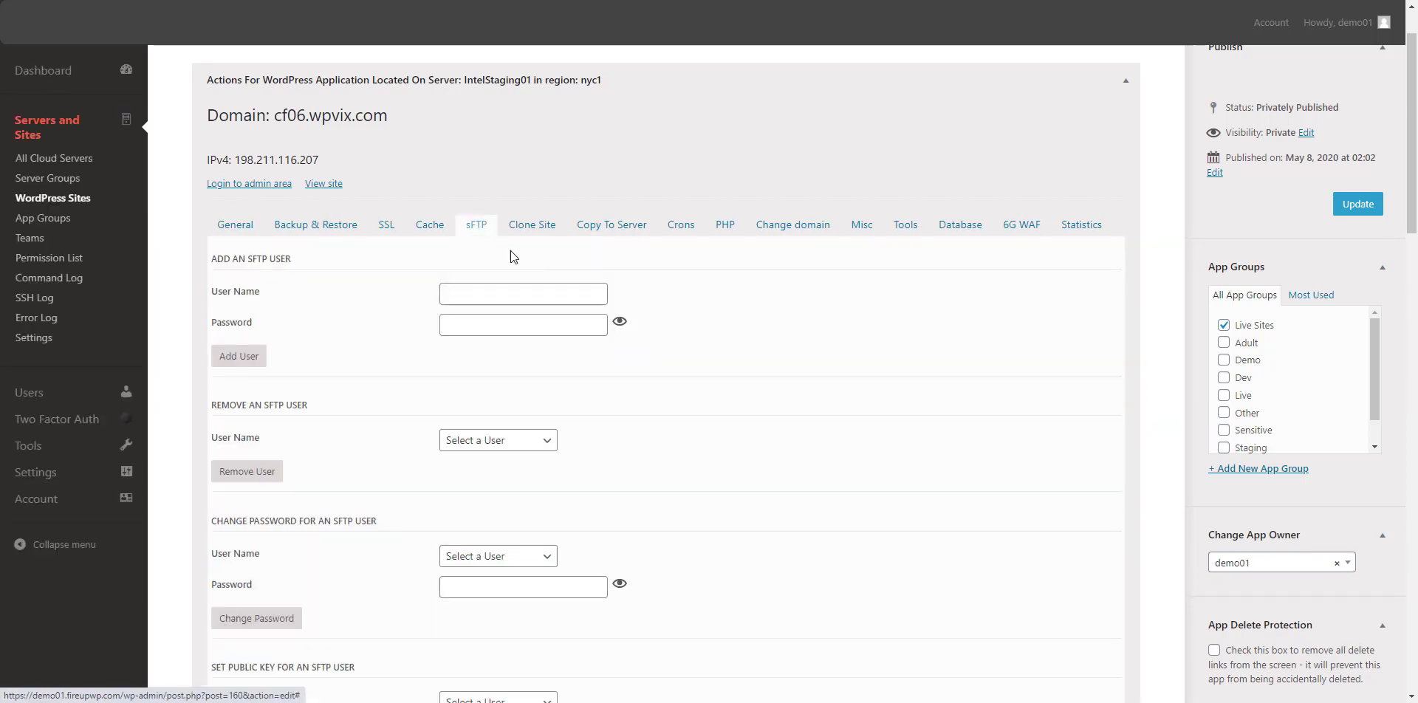
scroll(599, 299, "down", 3)
left_click(497, 221)
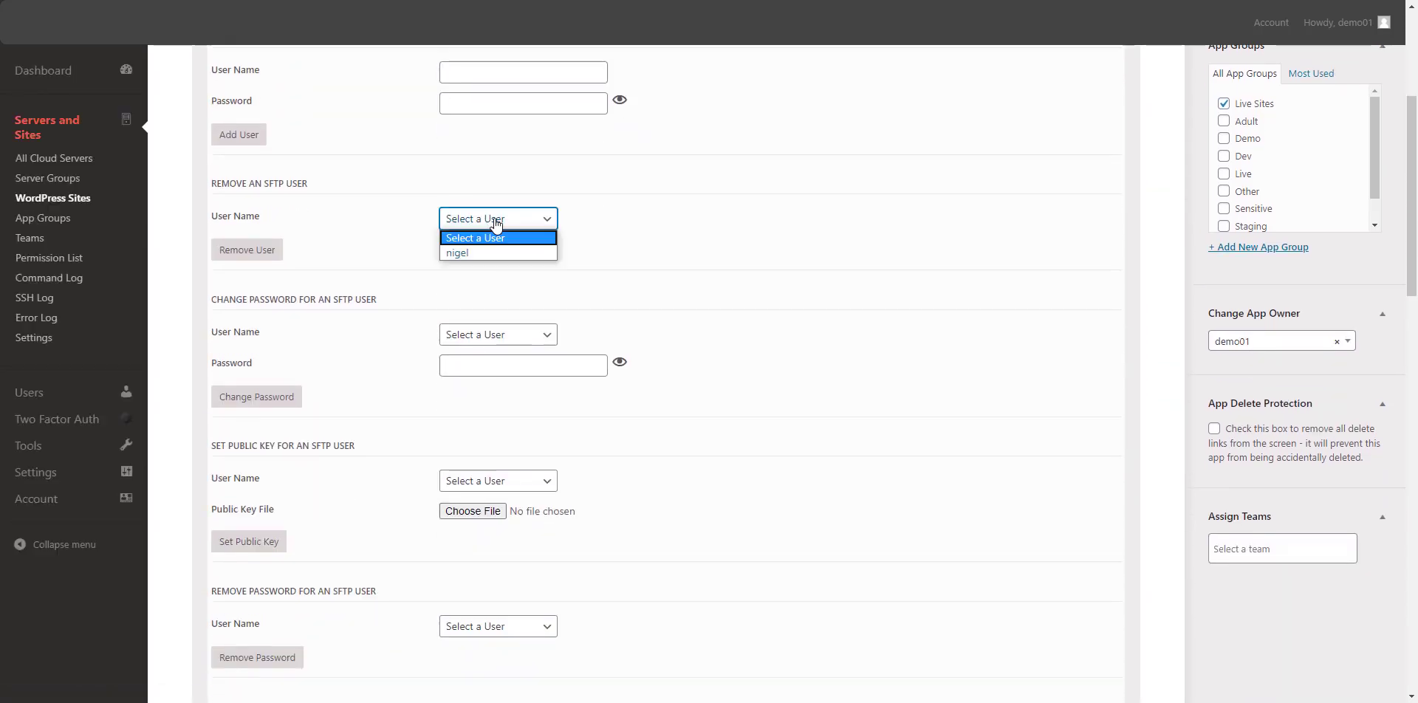
left_click(645, 247)
left_click(646, 247)
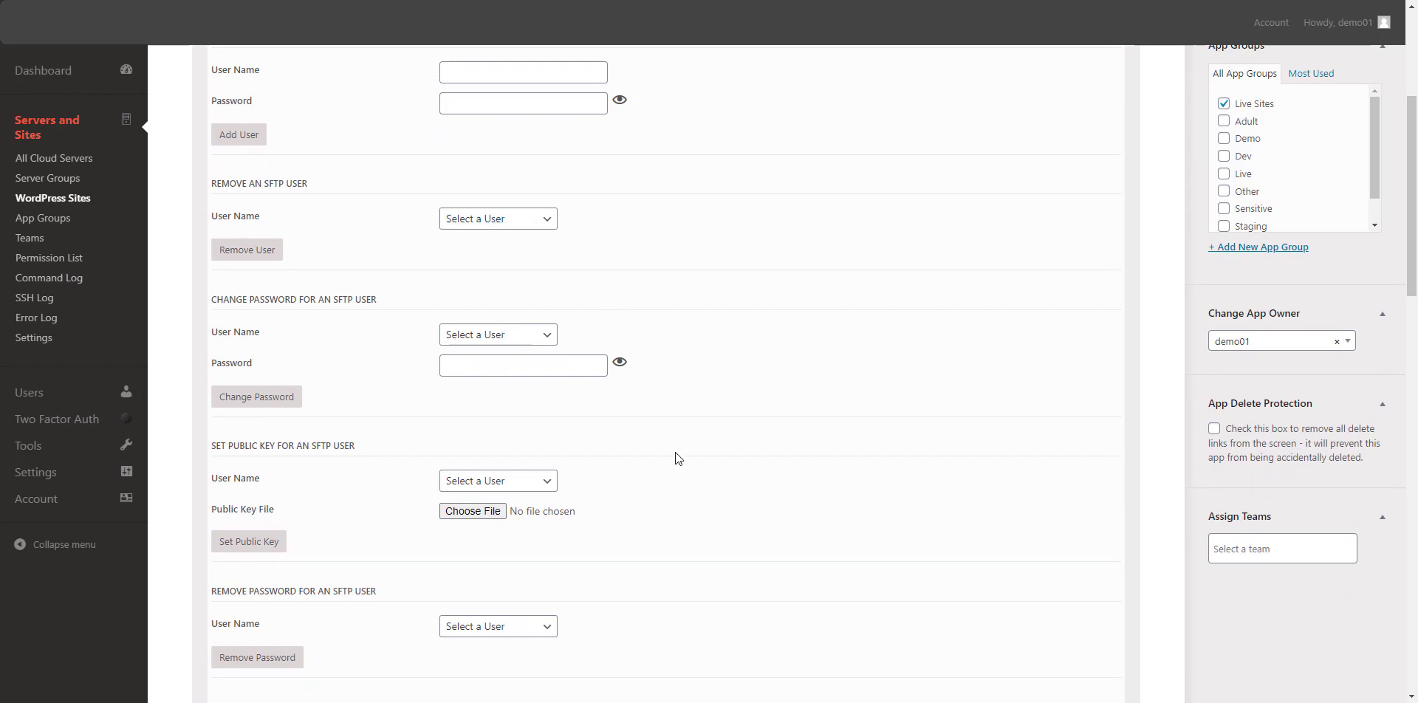
scroll(679, 458, "down", 1)
scroll(679, 459, "down", 3)
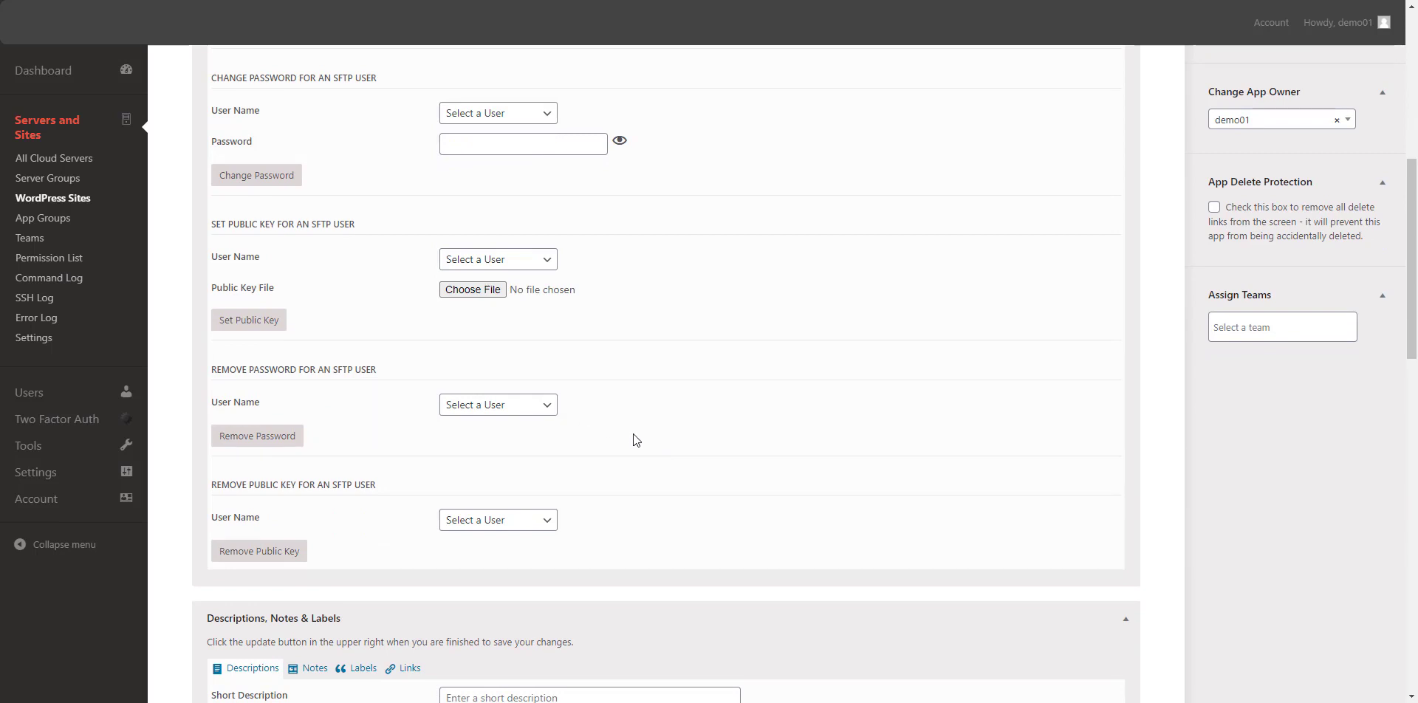
Step: Clone the cf06.wpvix.com site to the new domain cf14.wpvix.com and confirm the copy
scroll(633, 435, "up", 7)
left_click(532, 299)
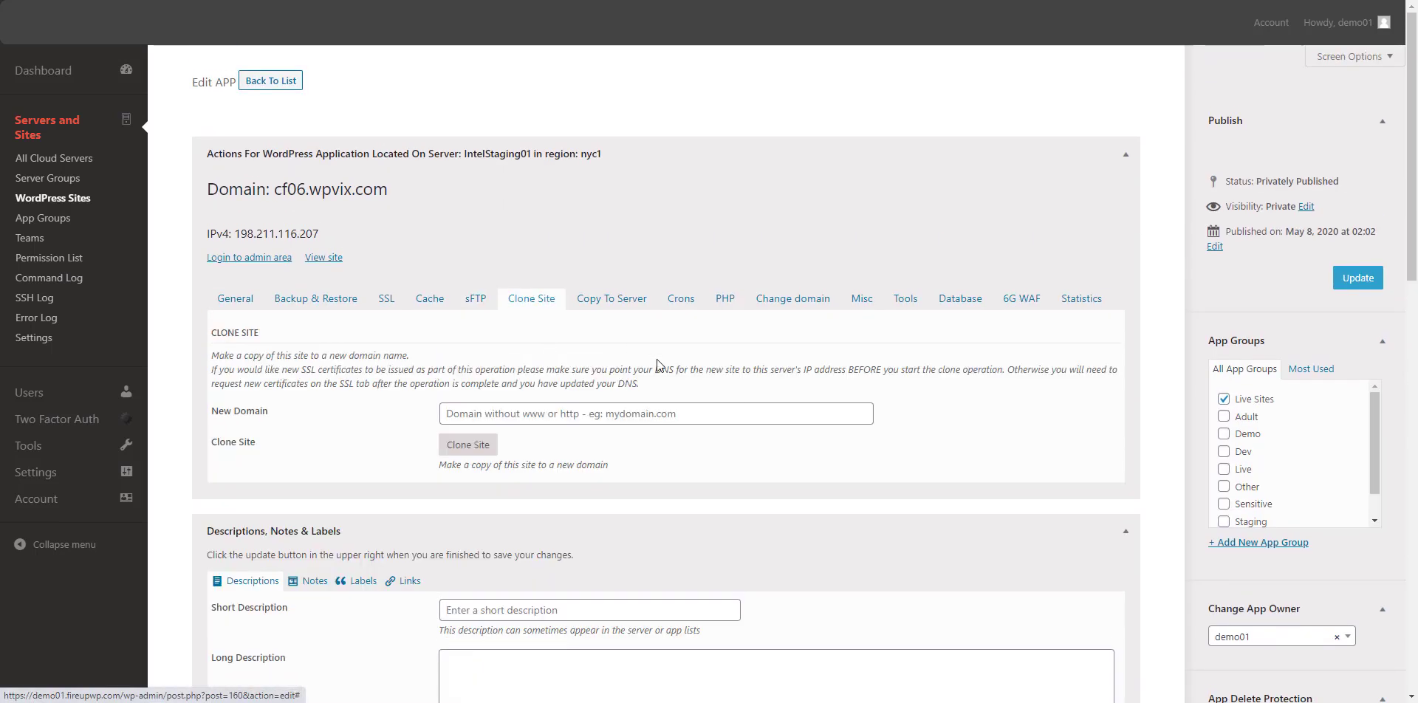
left_click(740, 415)
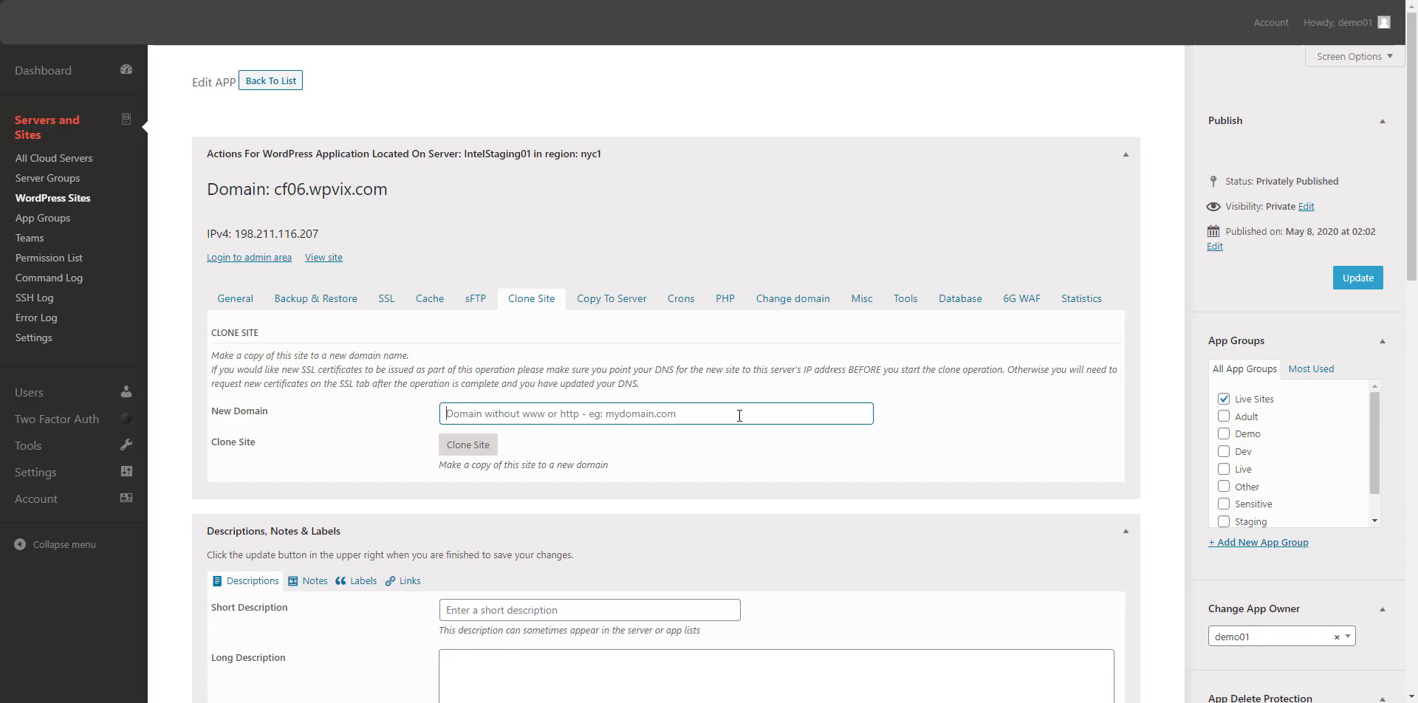
type("cf03")
key("BackSpace")
type("4.wp")
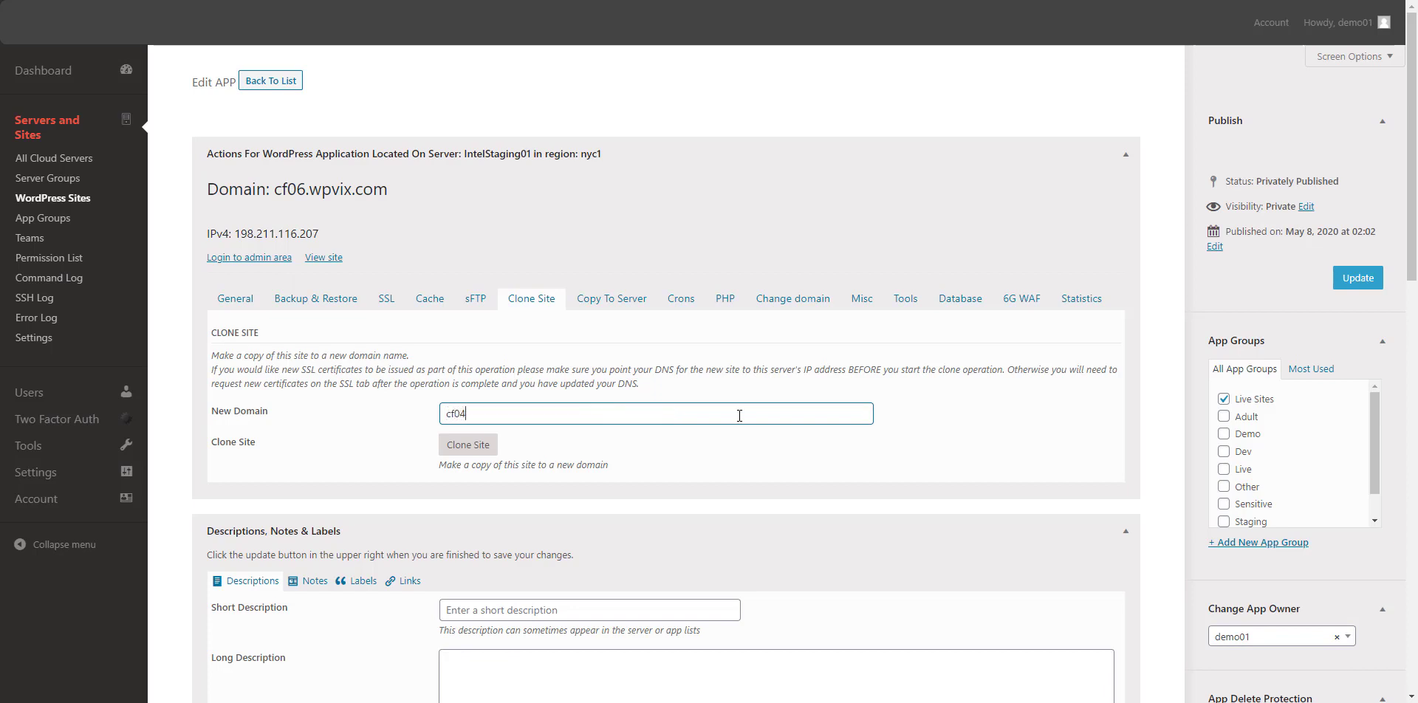
key("BackSpace")
key("BackSpace")
key("BackSpace")
key("BackSpace")
key("BackSpace")
type("14.wpvix.com")
left_click(446, 445)
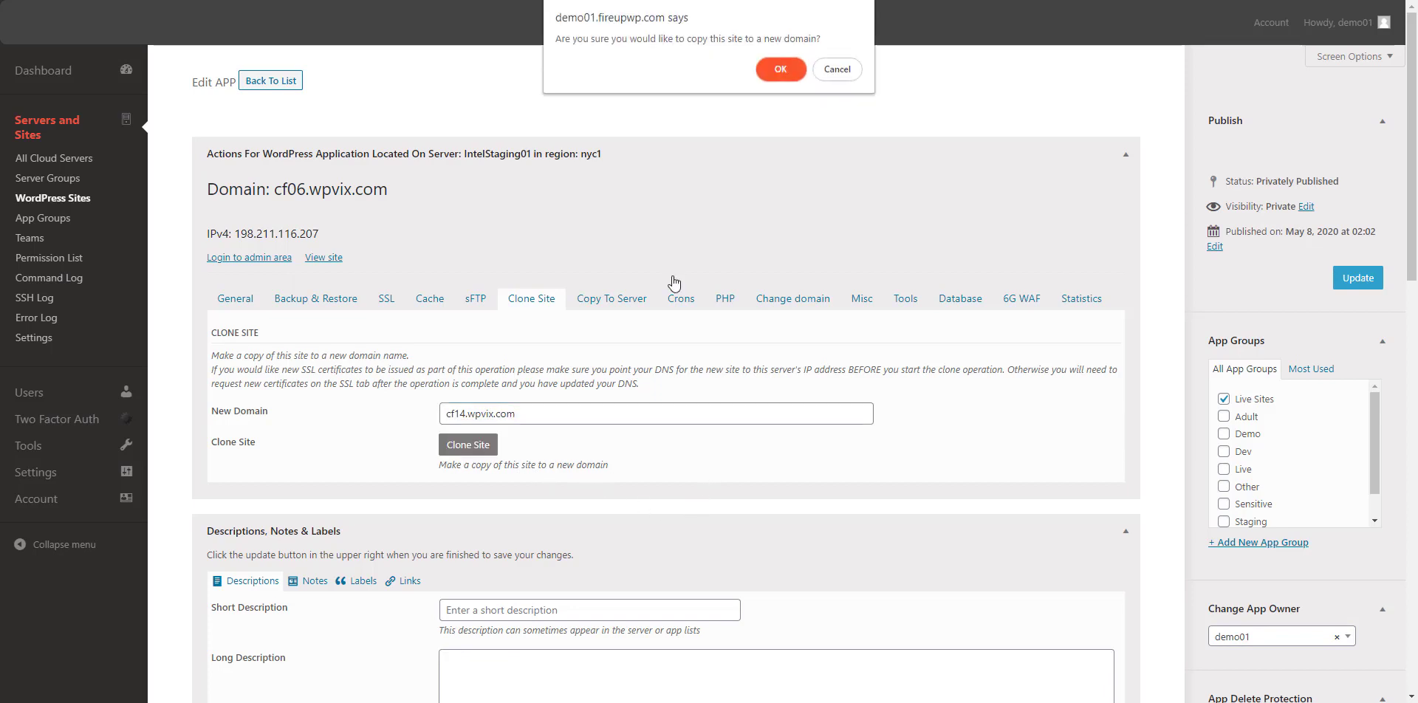
left_click(779, 70)
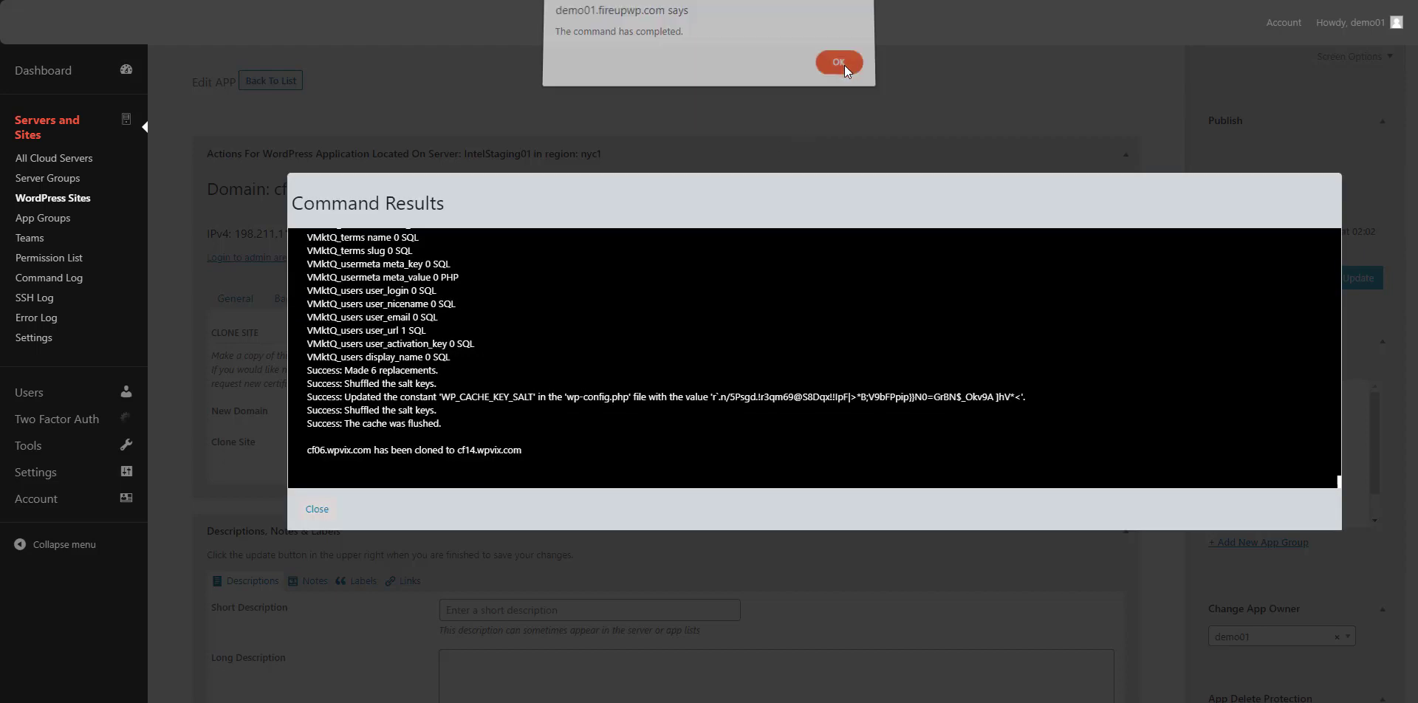
Step: Acknowledge the finished clone command, look through its results and close them
left_click(845, 67)
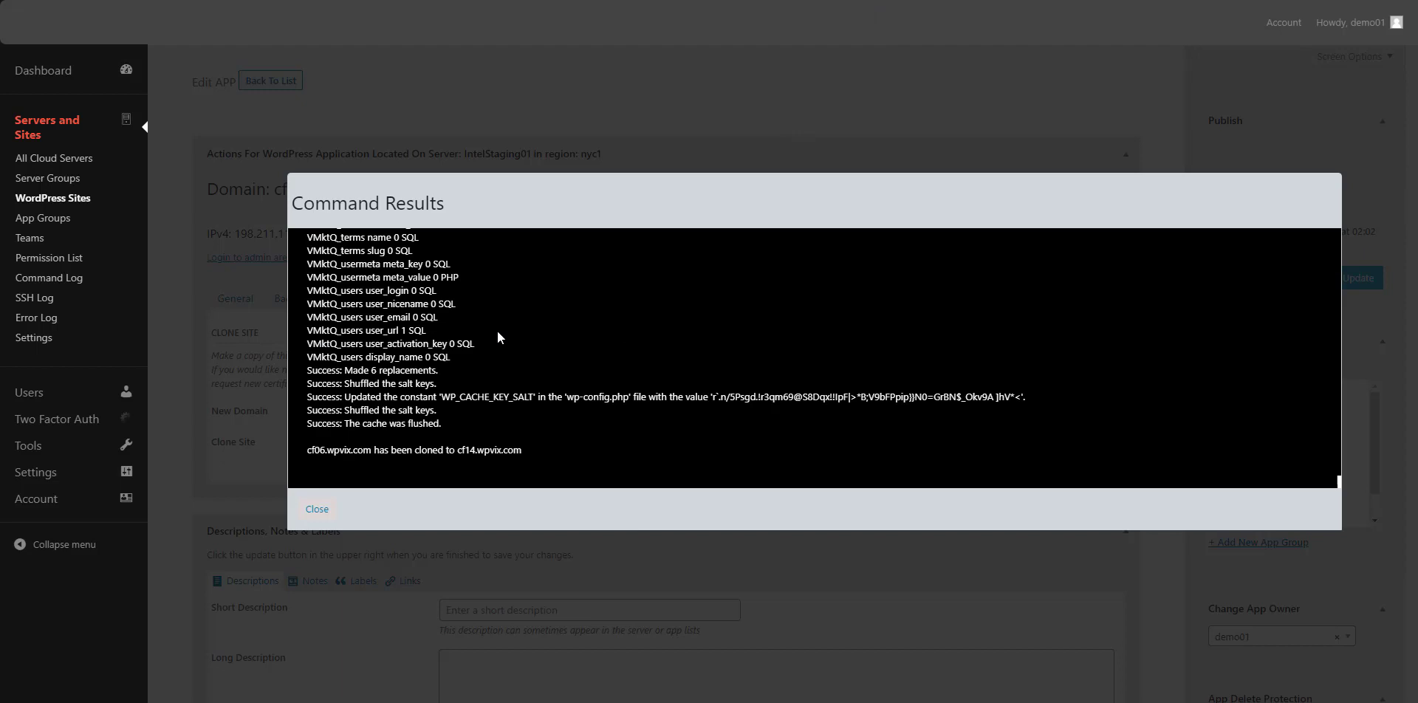
scroll(498, 331, "up", 3)
scroll(498, 331, "down", 3)
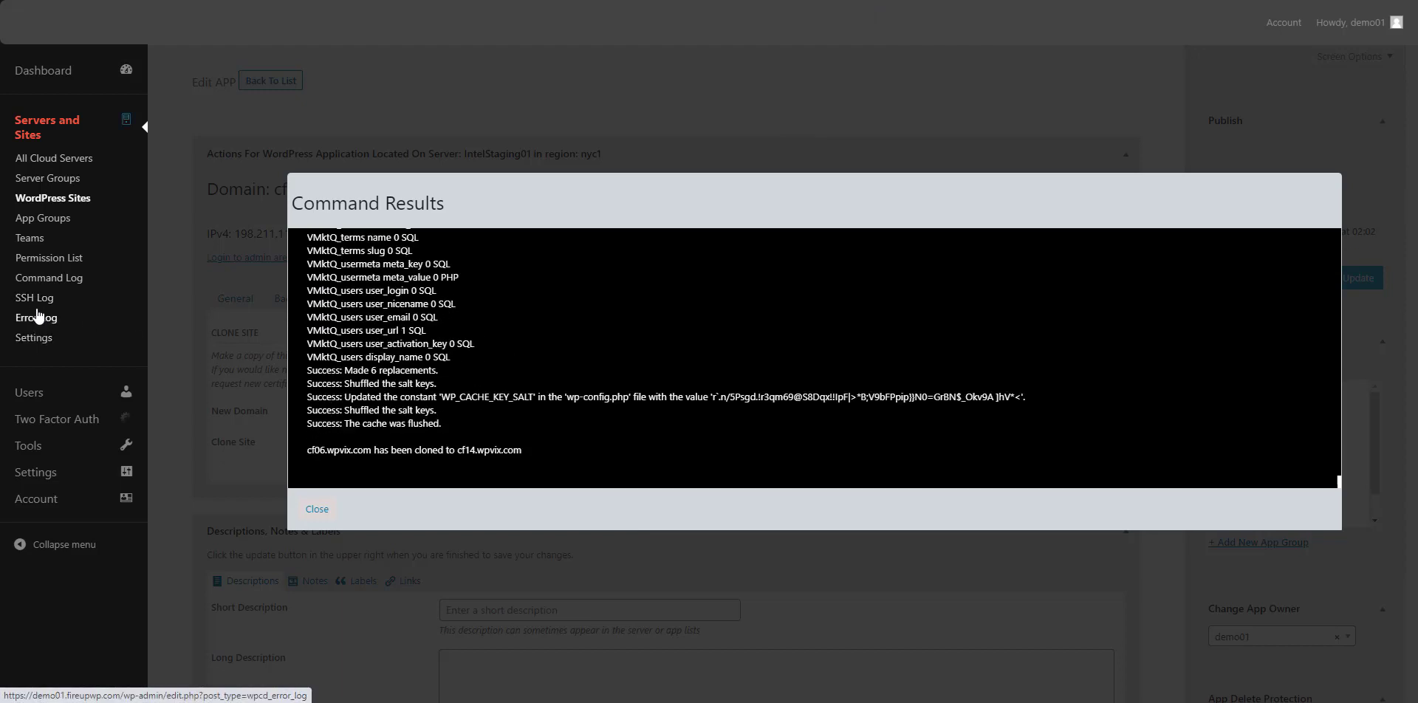
left_click(332, 519)
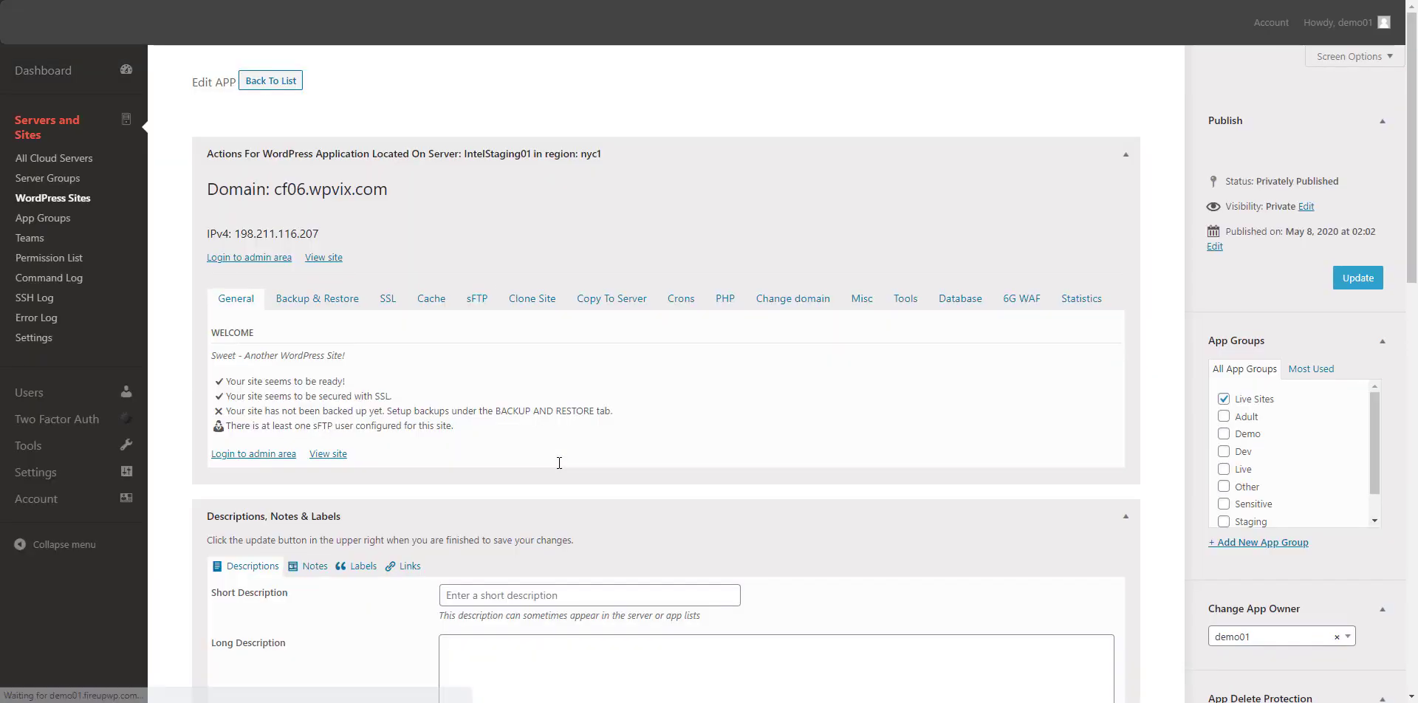
Step: Open the WordPress sites list in a separate browser tab, check for the cloned site, and return to cf06.wpvix.com
right_click(83, 199)
left_click(111, 208)
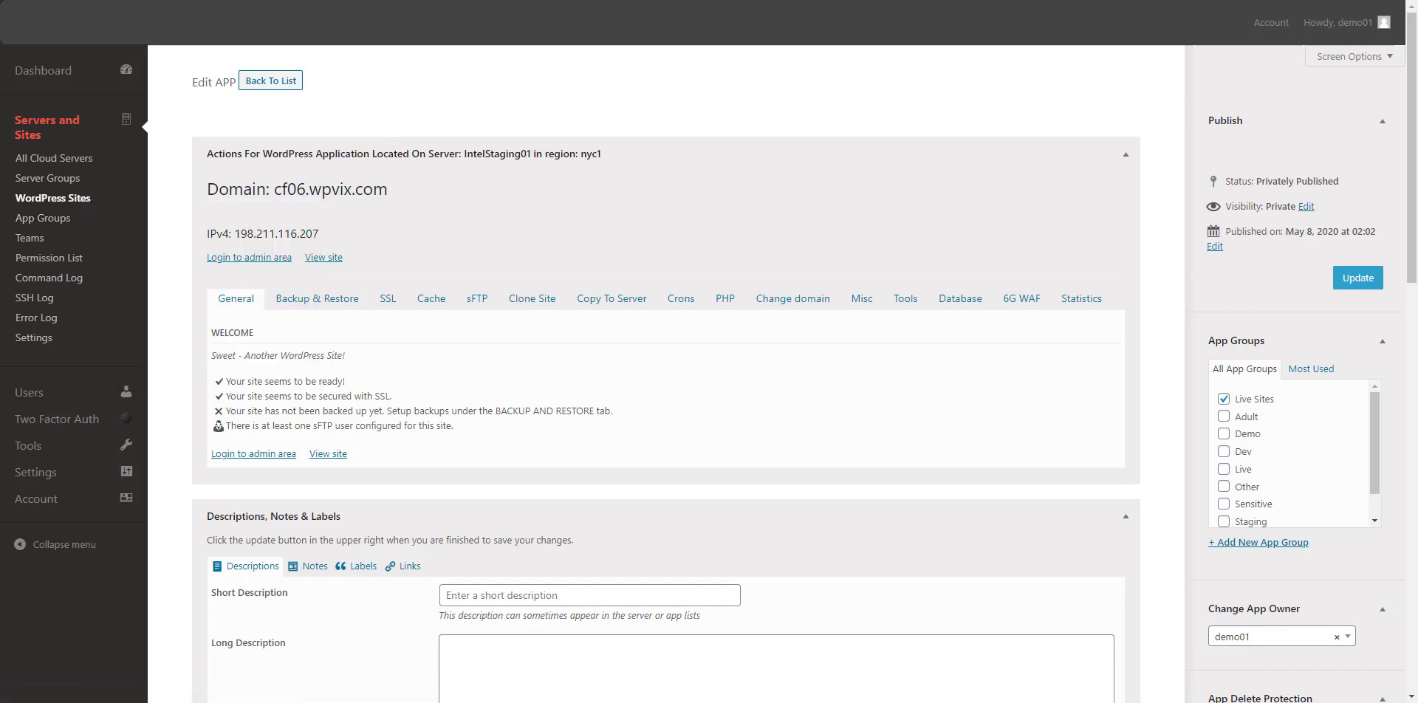
key("ctrl+Tab")
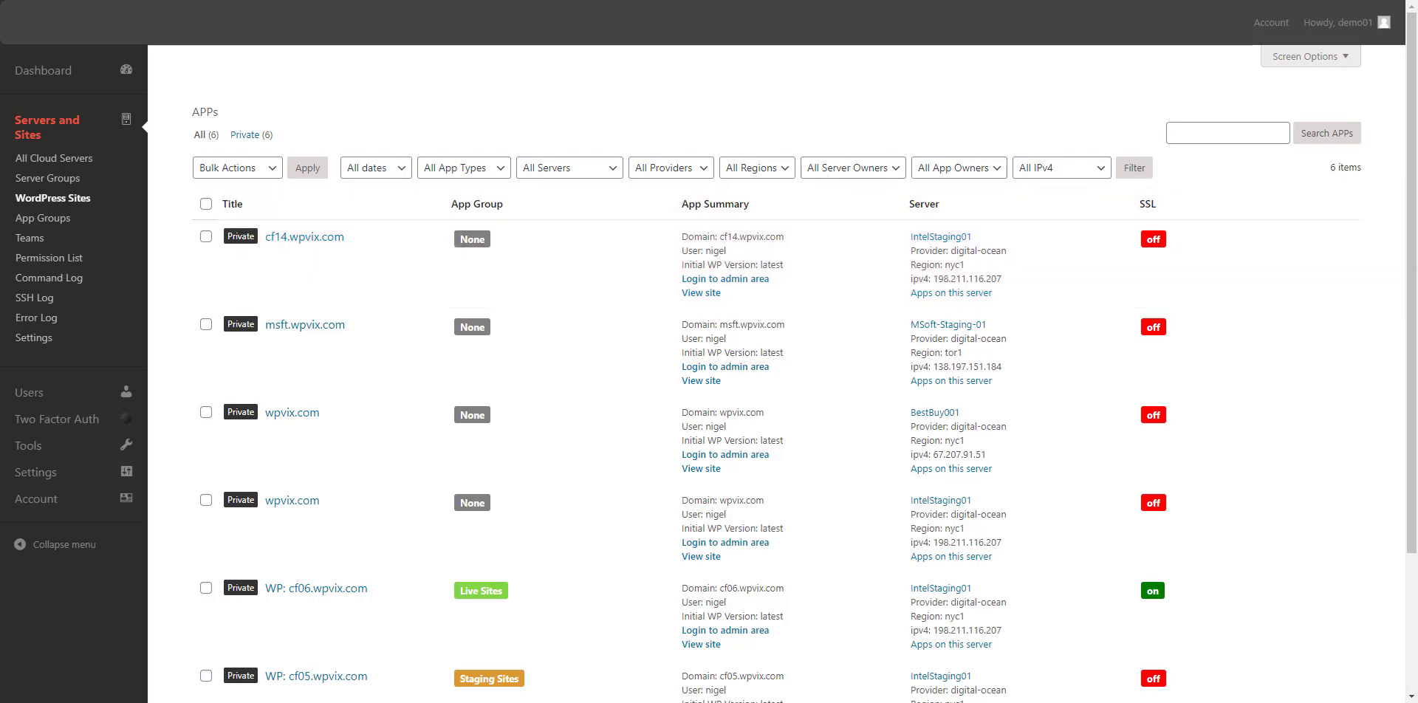
left_click(966, 0)
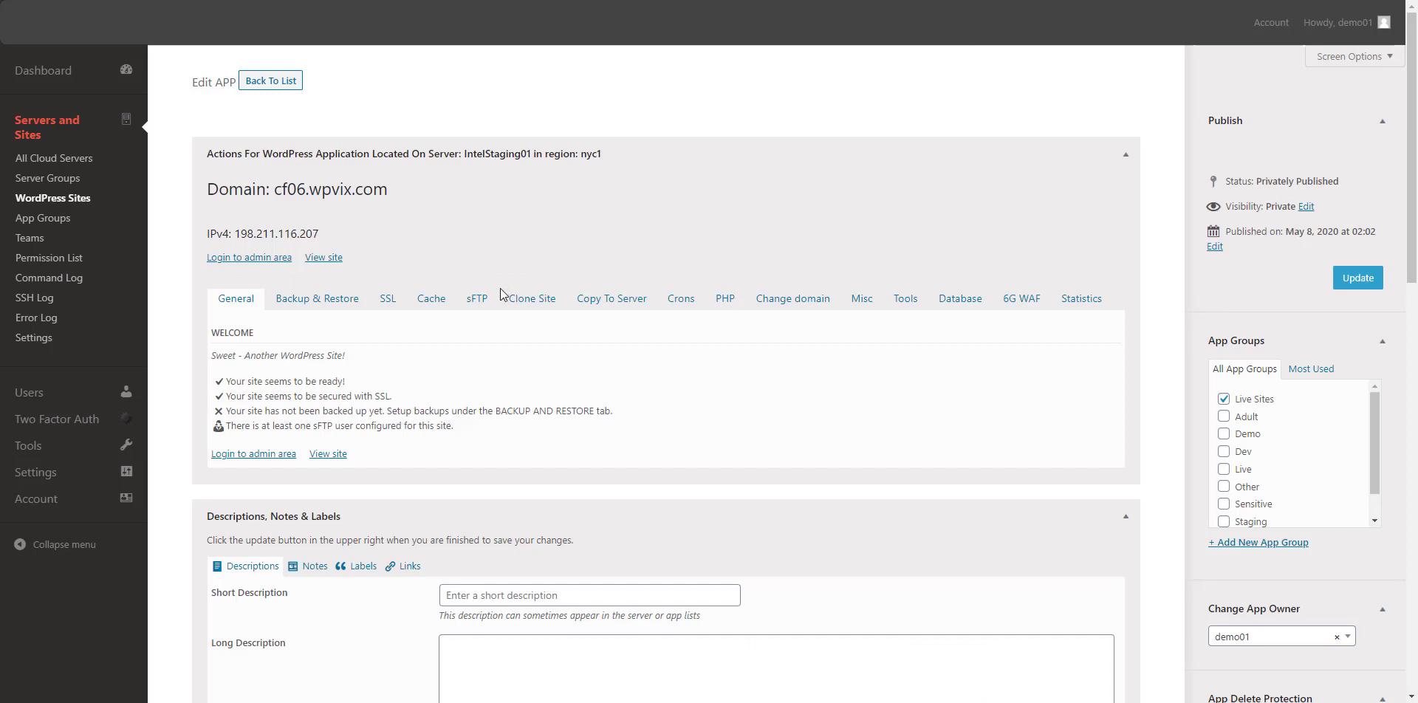
Step: Review the options for copying cf06.wpvix.com to another server, including the available destination servers
left_click(528, 303)
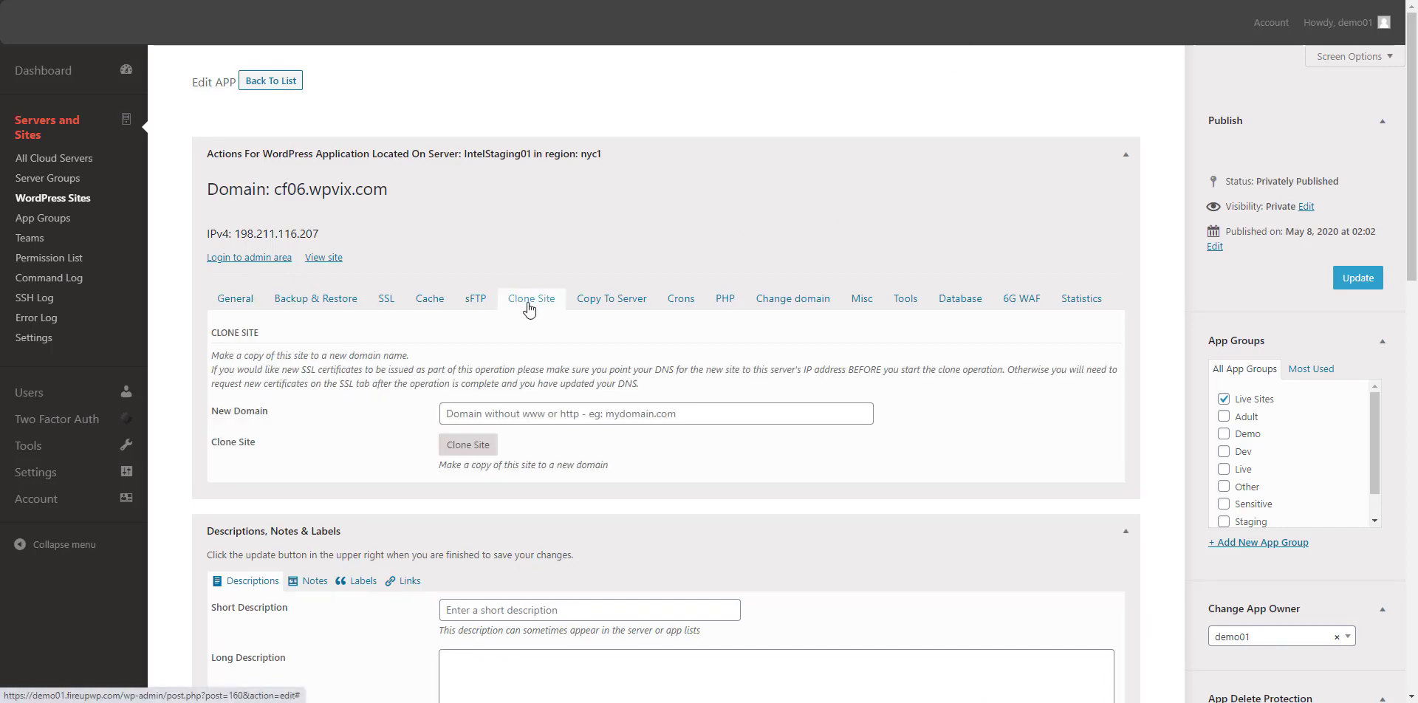
left_click(592, 306)
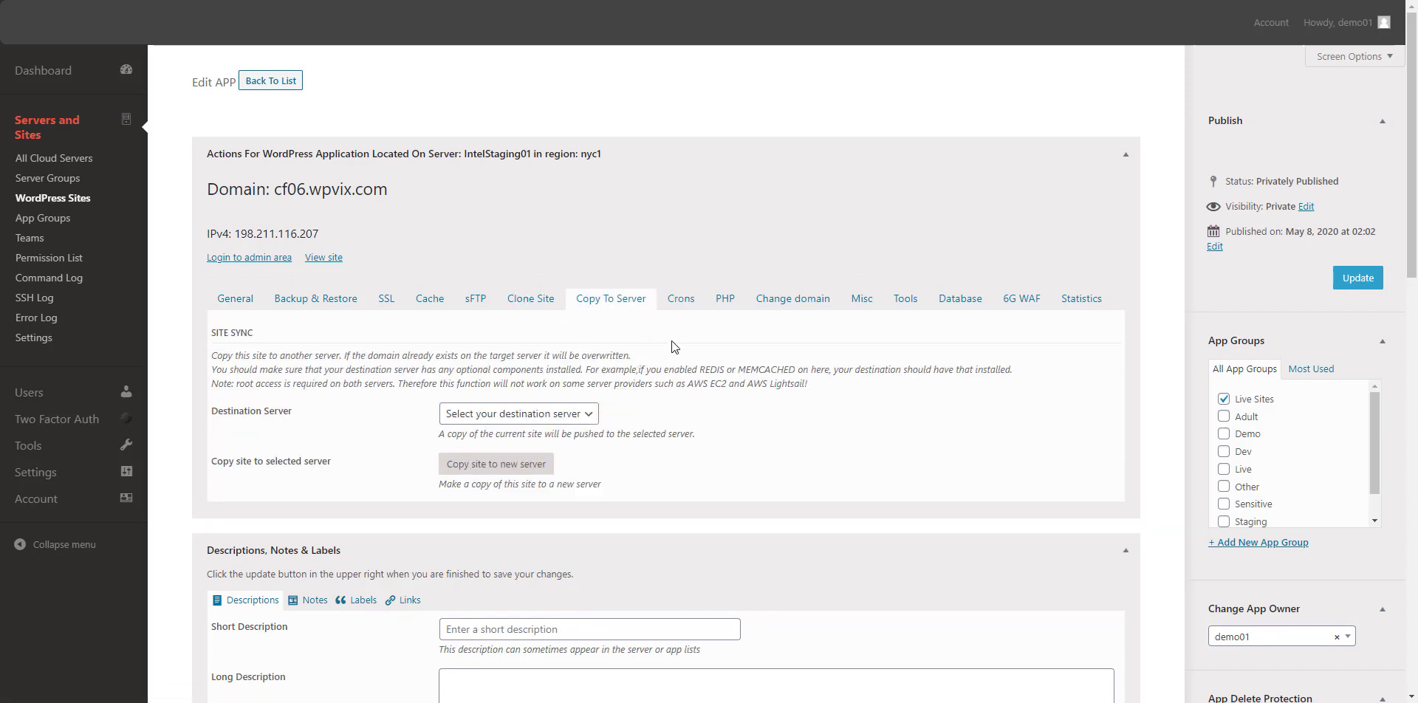
left_click(567, 421)
left_click(658, 419)
Step: Review the site's Linux cron settings and the choice of cron interval
left_click(677, 307)
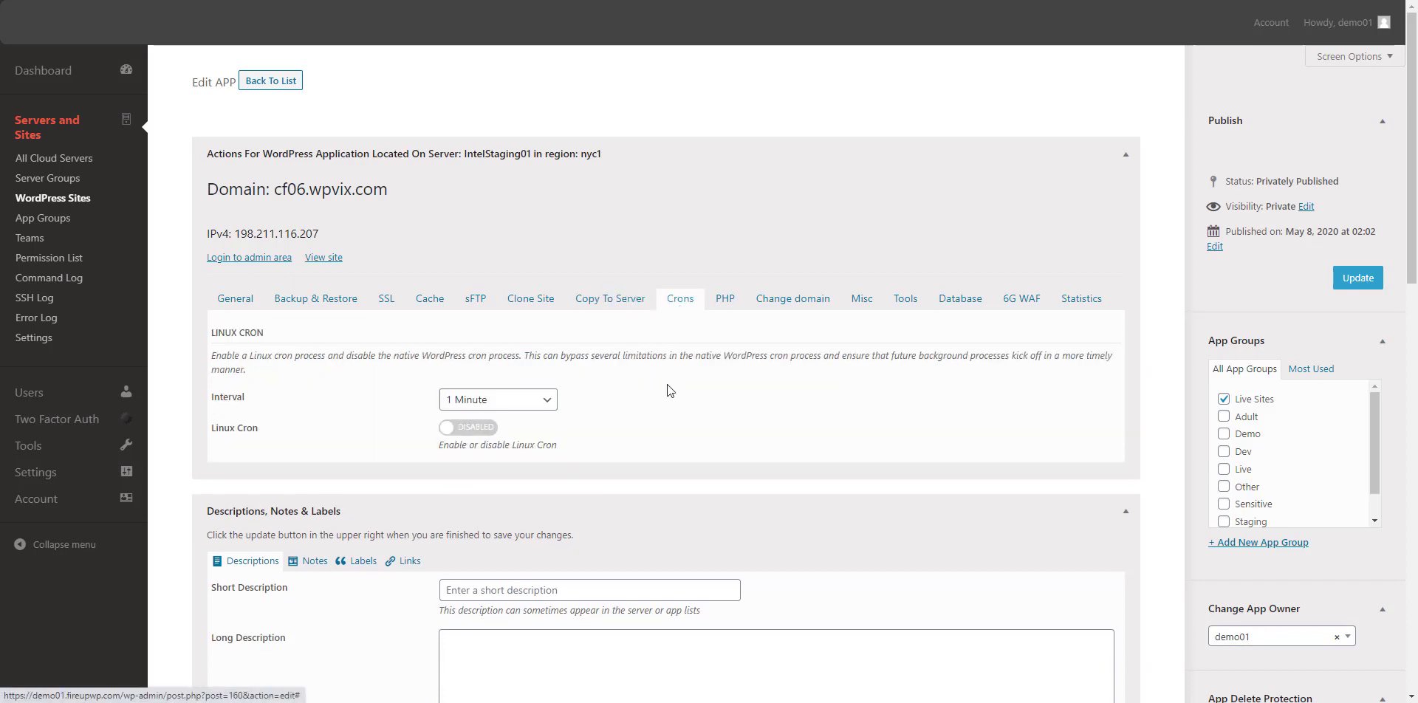
left_click(553, 414)
left_click(643, 421)
Step: Review the site's PHP service restart option and the PHP versions available for switching
left_click(724, 300)
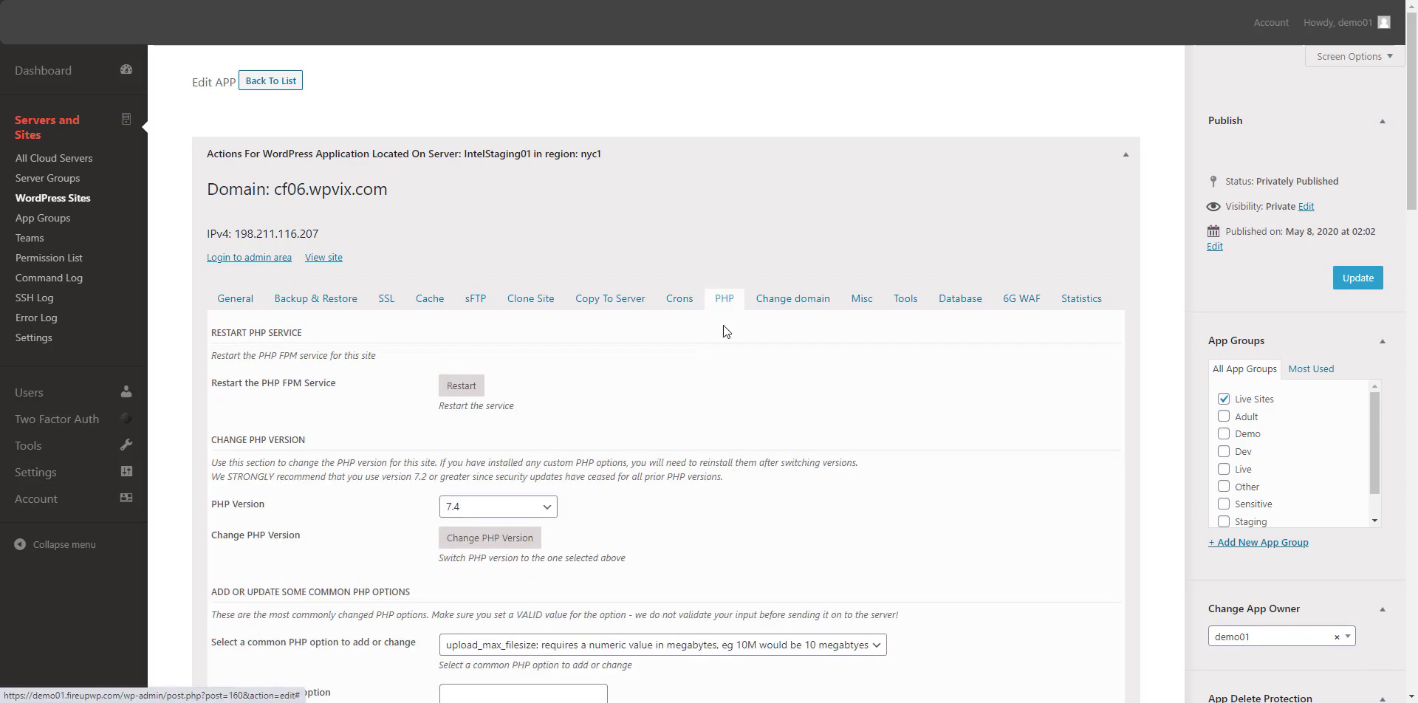
scroll(672, 393, "down", 1)
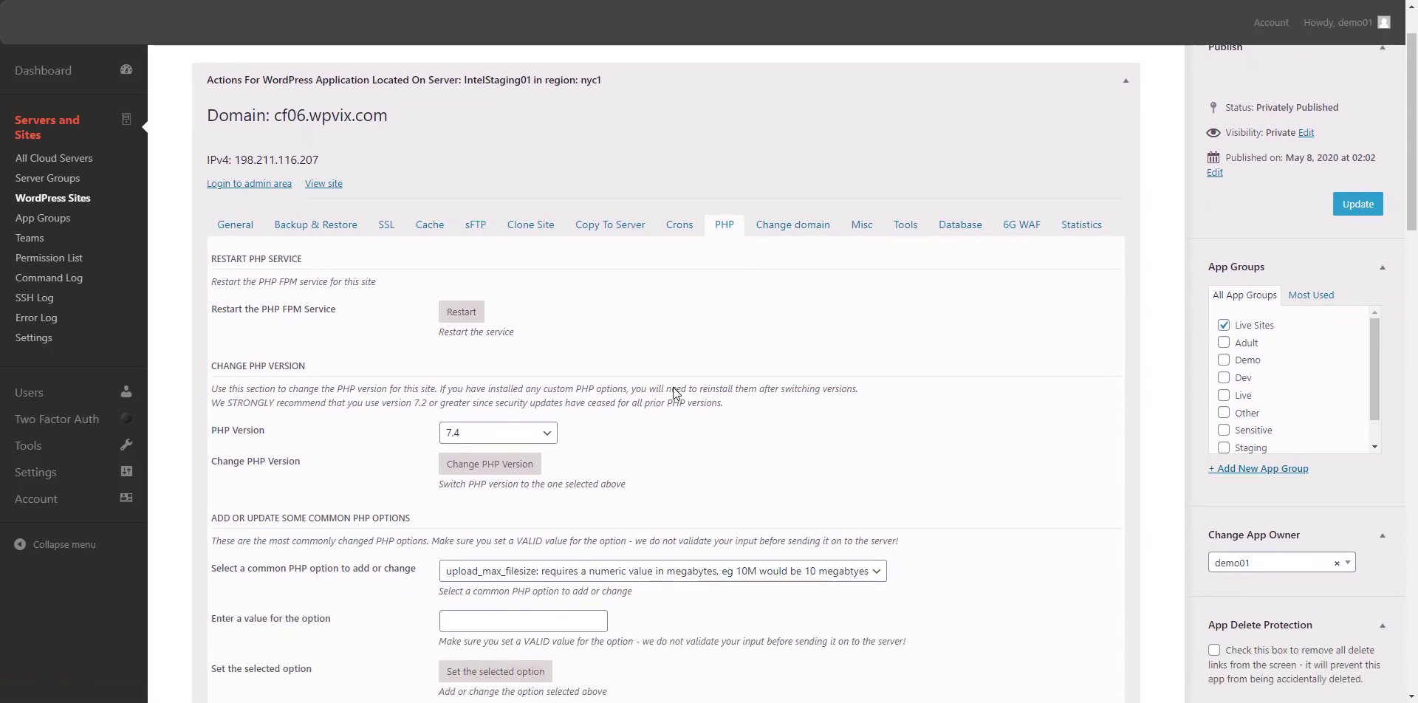
scroll(672, 393, "down", 1)
left_click(497, 359)
left_click(619, 357)
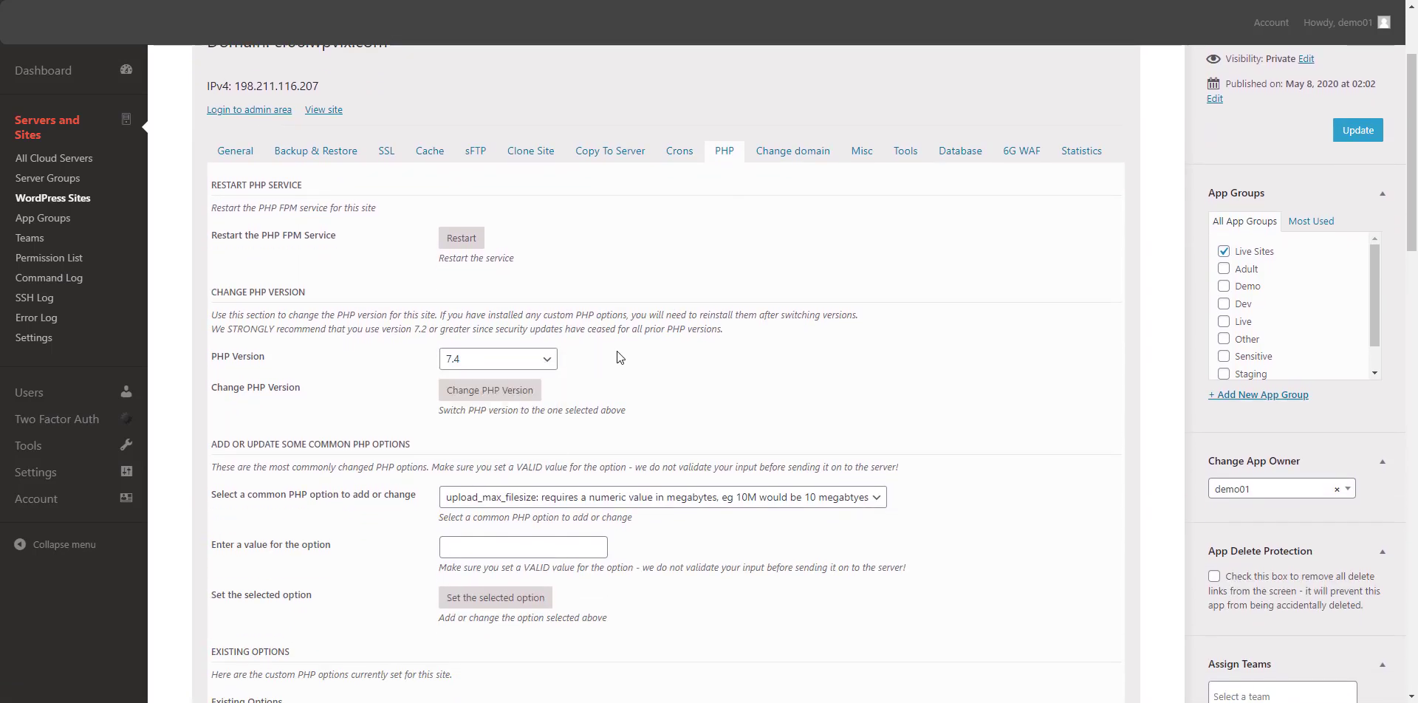
Step: Examine the list of common PHP options that can be added or changed for the site
scroll(621, 357, "down", 2)
left_click(619, 351)
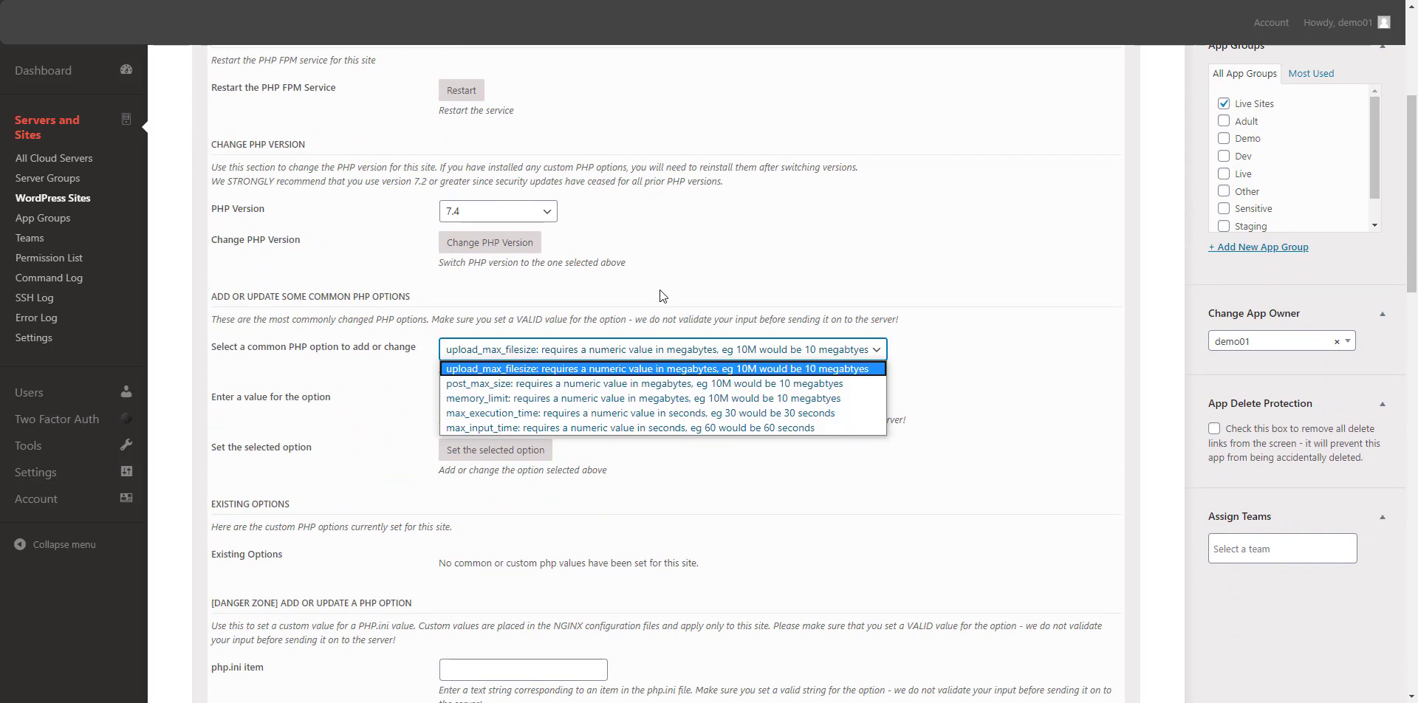
left_click(620, 358)
Step: Review the danger zone fields for setting a custom php.ini item and its value
scroll(591, 451, "down", 3)
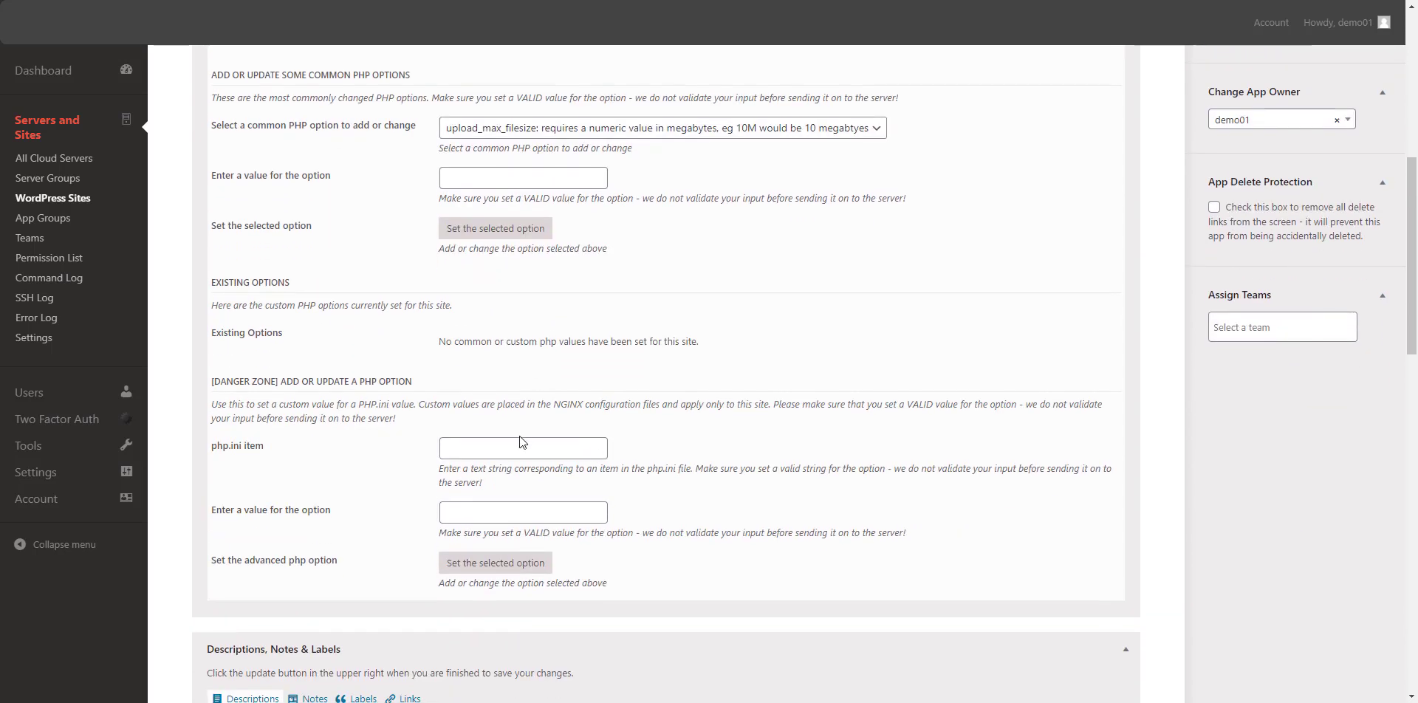
left_click(522, 447)
scroll(565, 313, "down", 2)
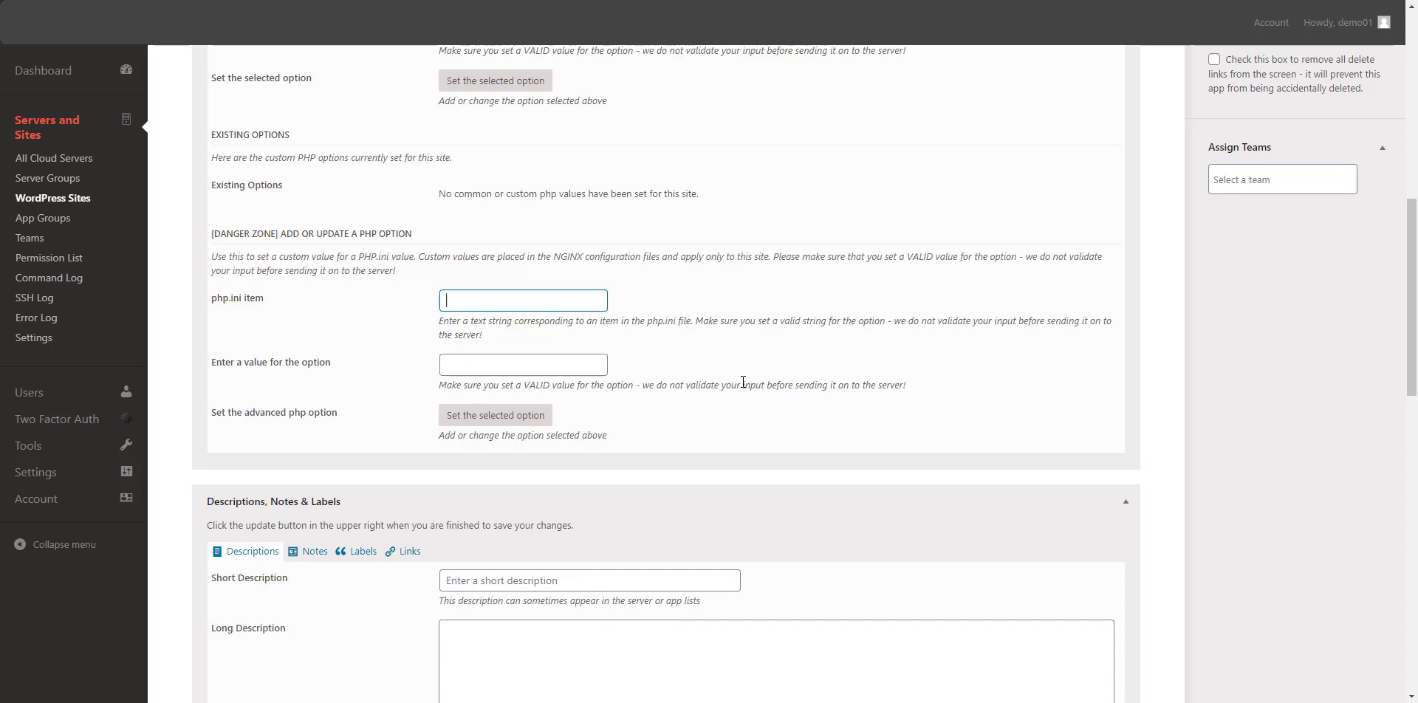
scroll(739, 380, "up", 2)
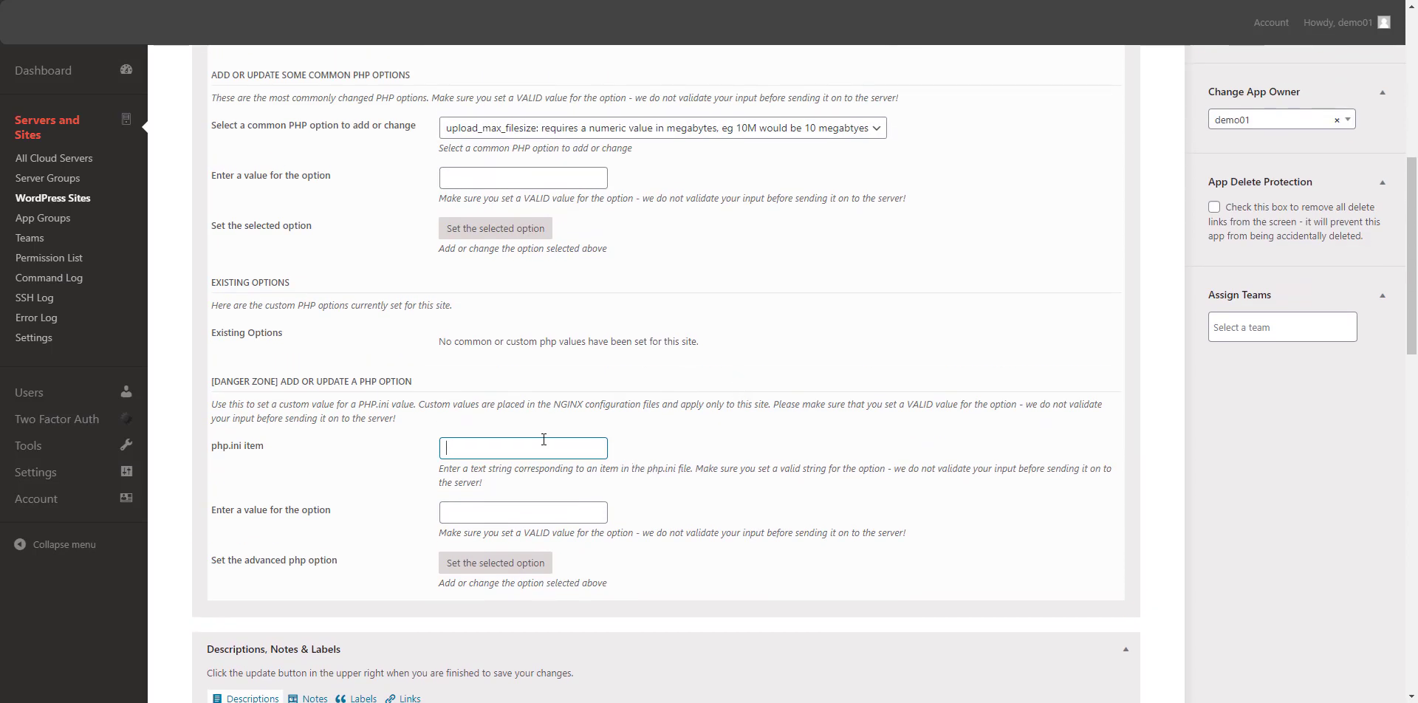
left_click(514, 513)
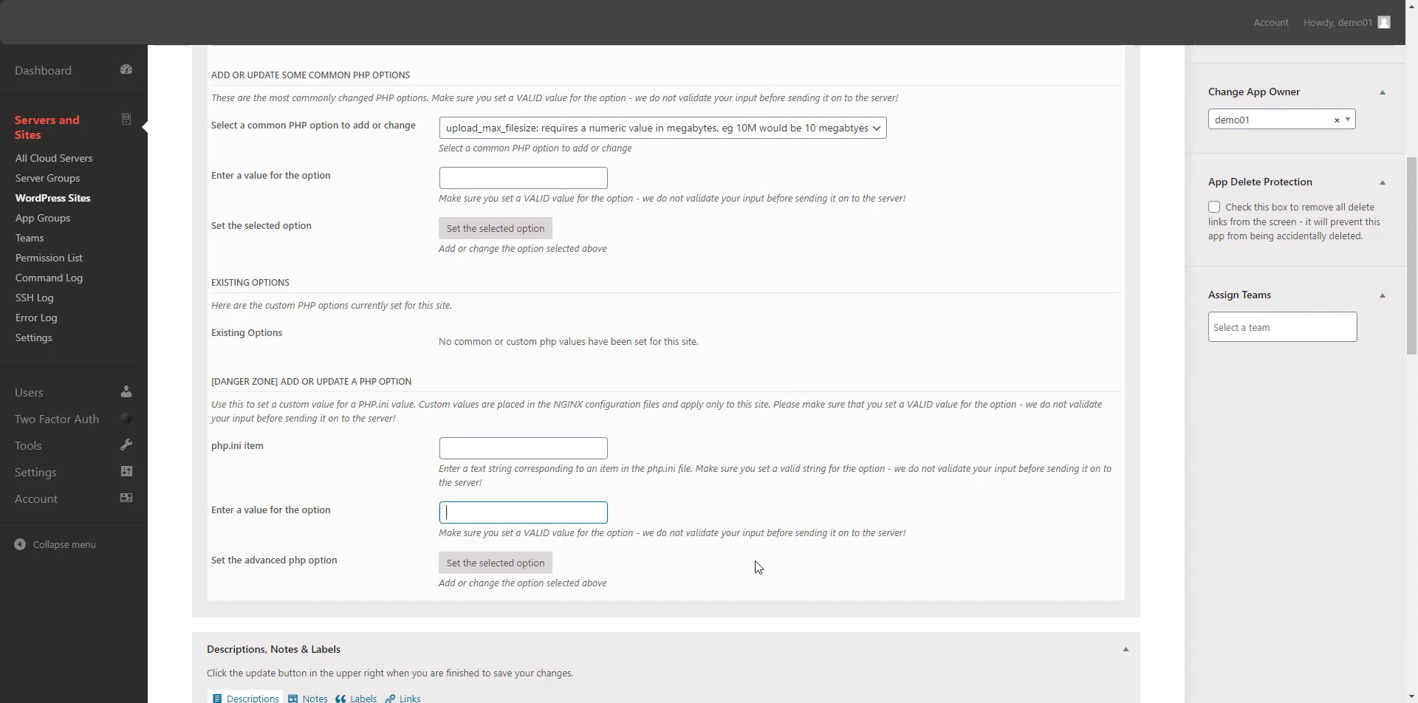
Step: Return to the common PHP options and check the available choices again
scroll(755, 561, "up", 3)
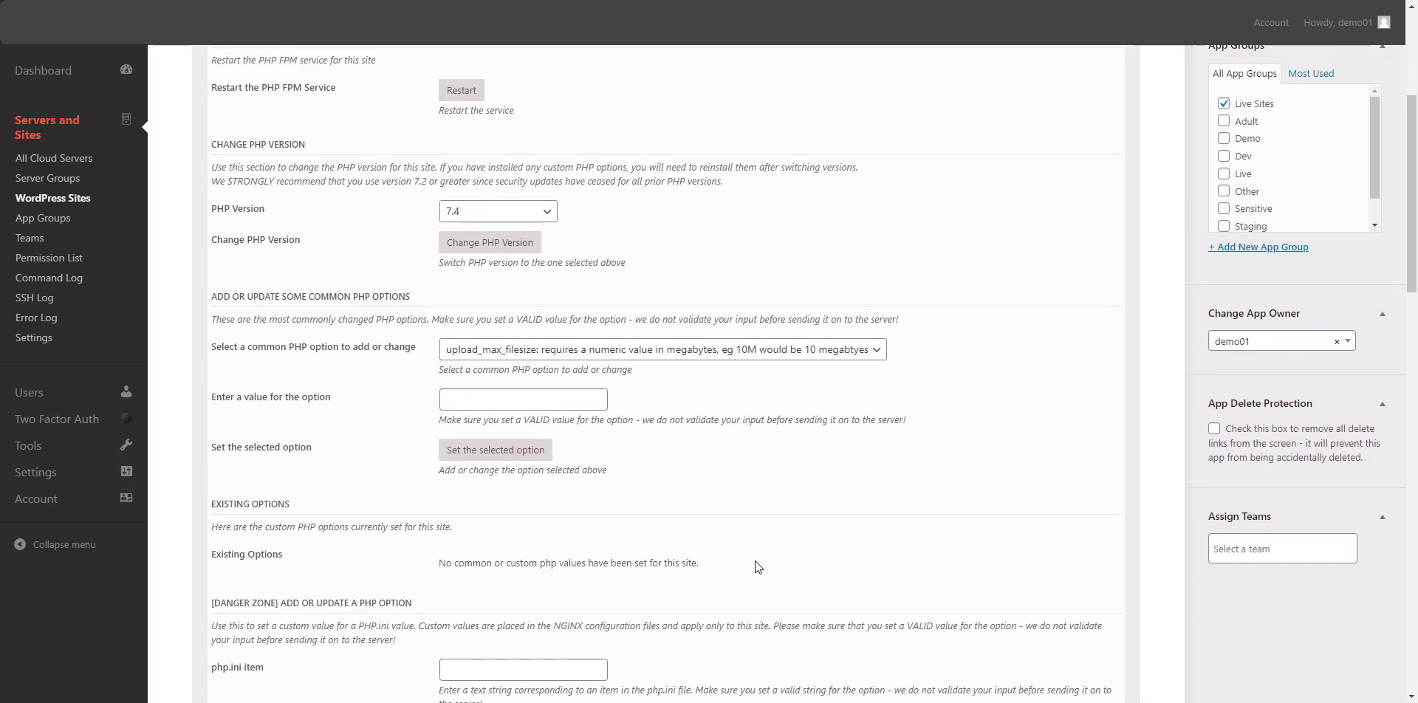
left_click(728, 352)
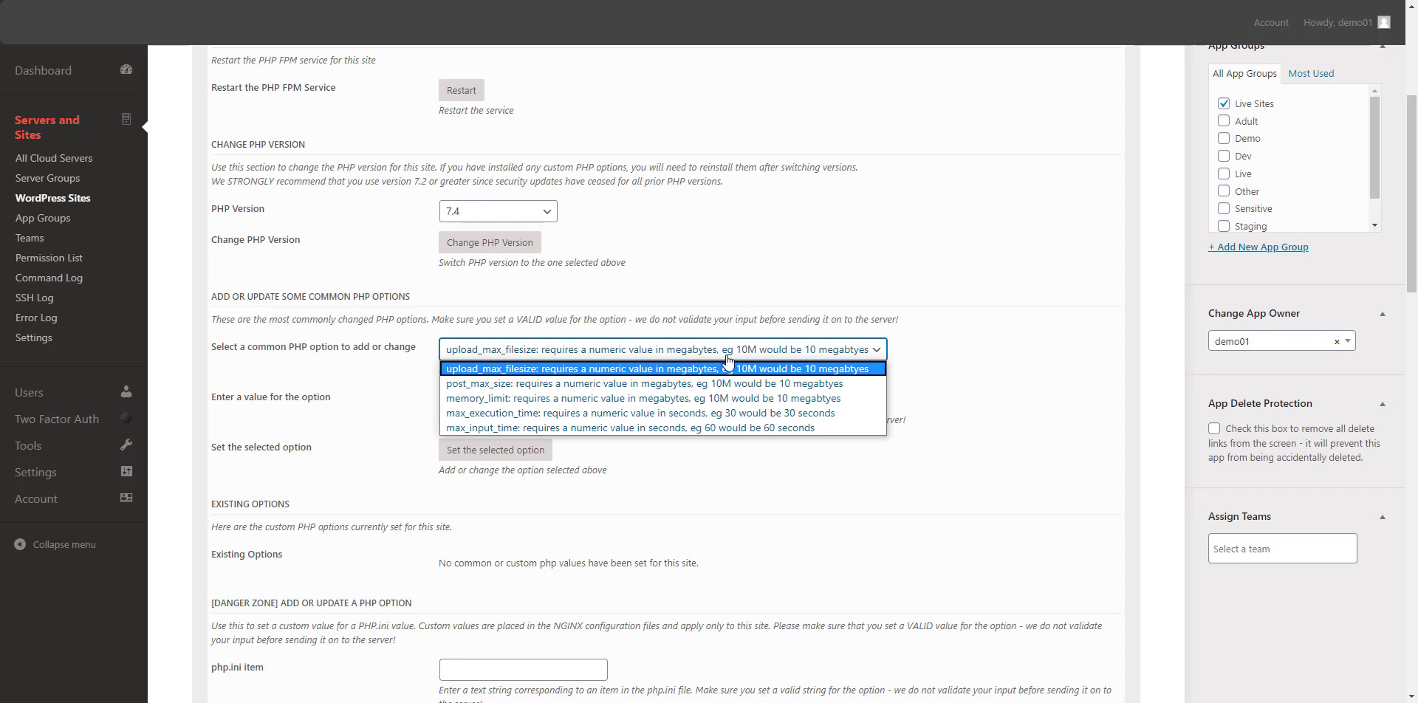
left_click(1025, 382)
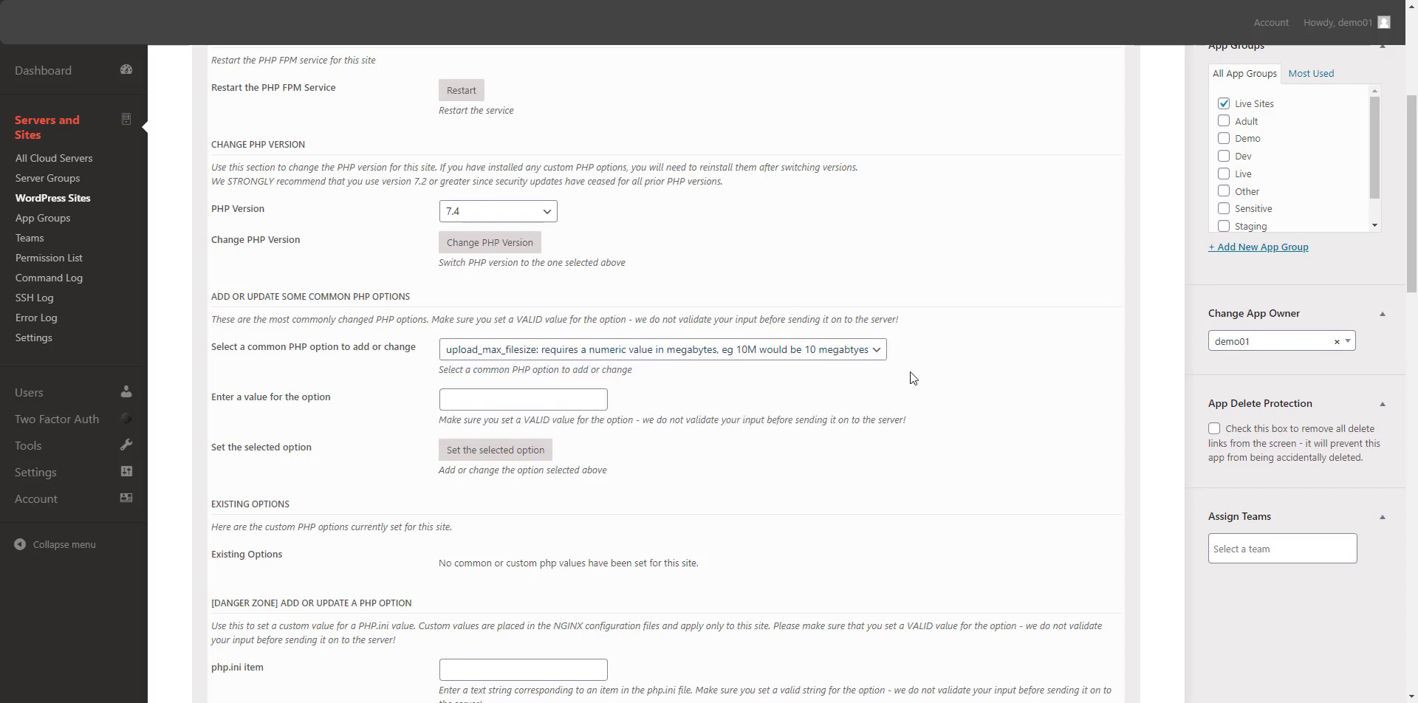
Step: Review the change domain options for the site, including quick change, full dry run, full live and record-only operations
scroll(914, 378, "up", 1)
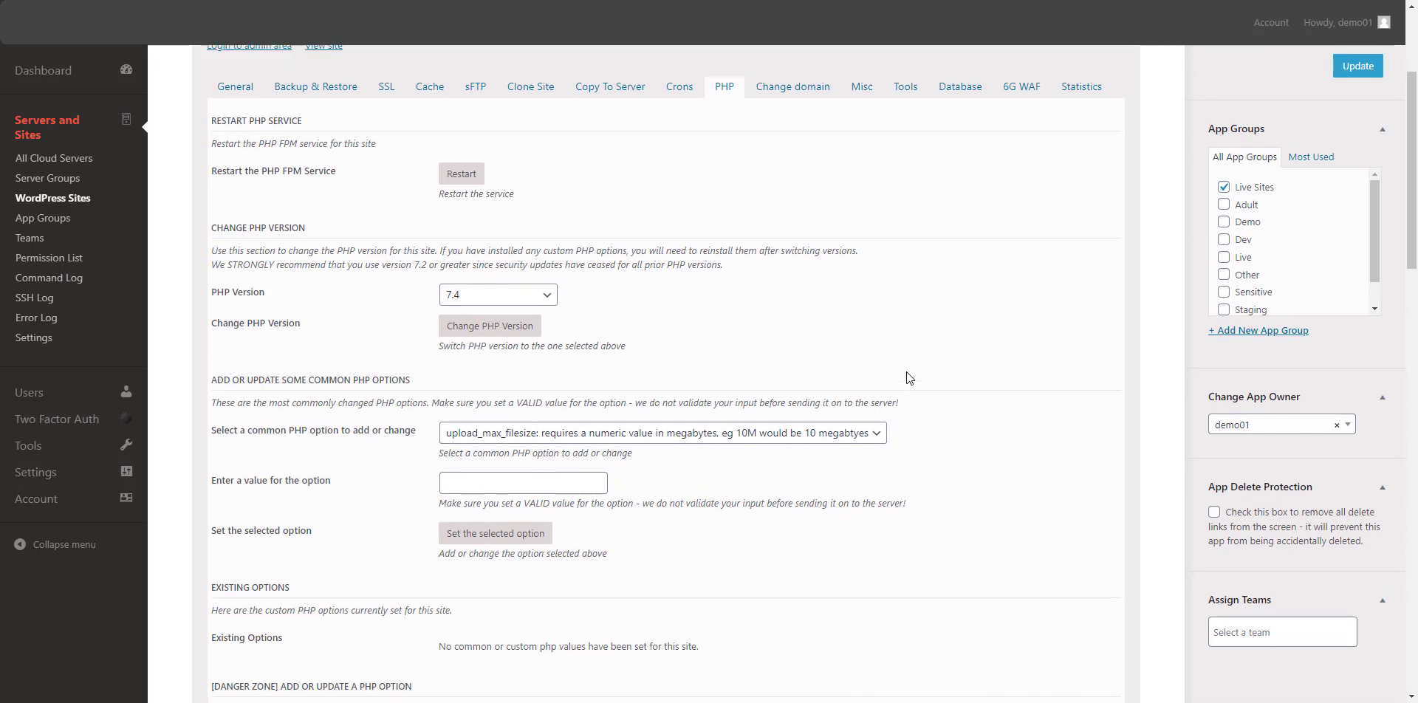
scroll(907, 372, "up", 2)
left_click(791, 228)
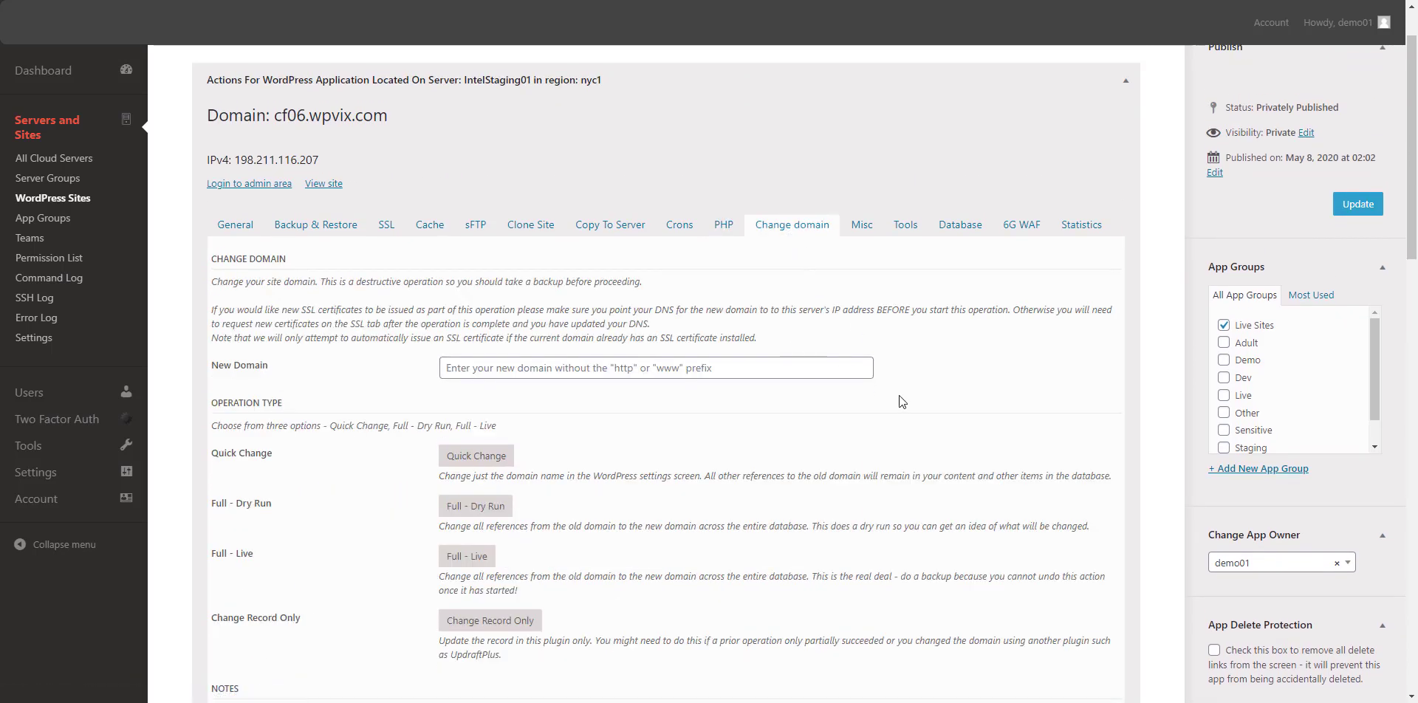
scroll(898, 395, "down", 1)
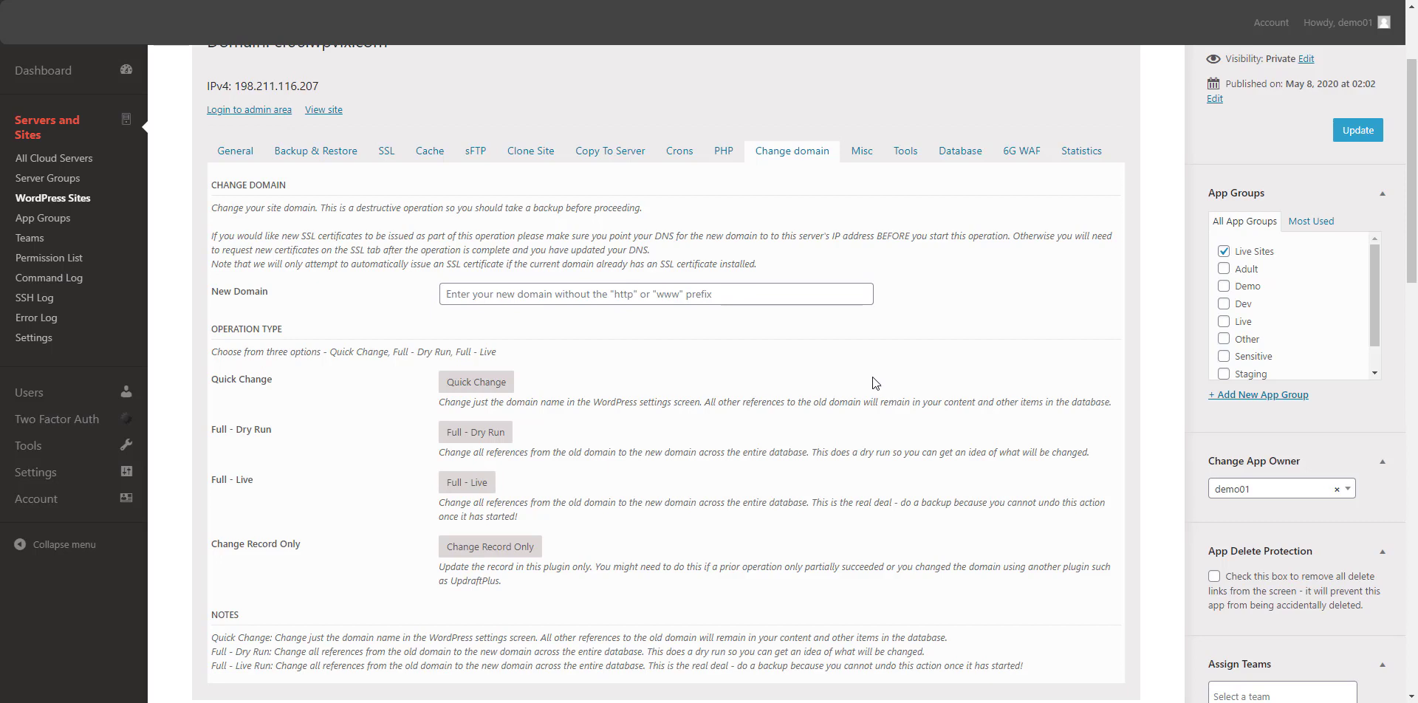
Step: Review the site's miscellaneous options for basic authentication, site status, site removal and HTTPS redirection
left_click(856, 164)
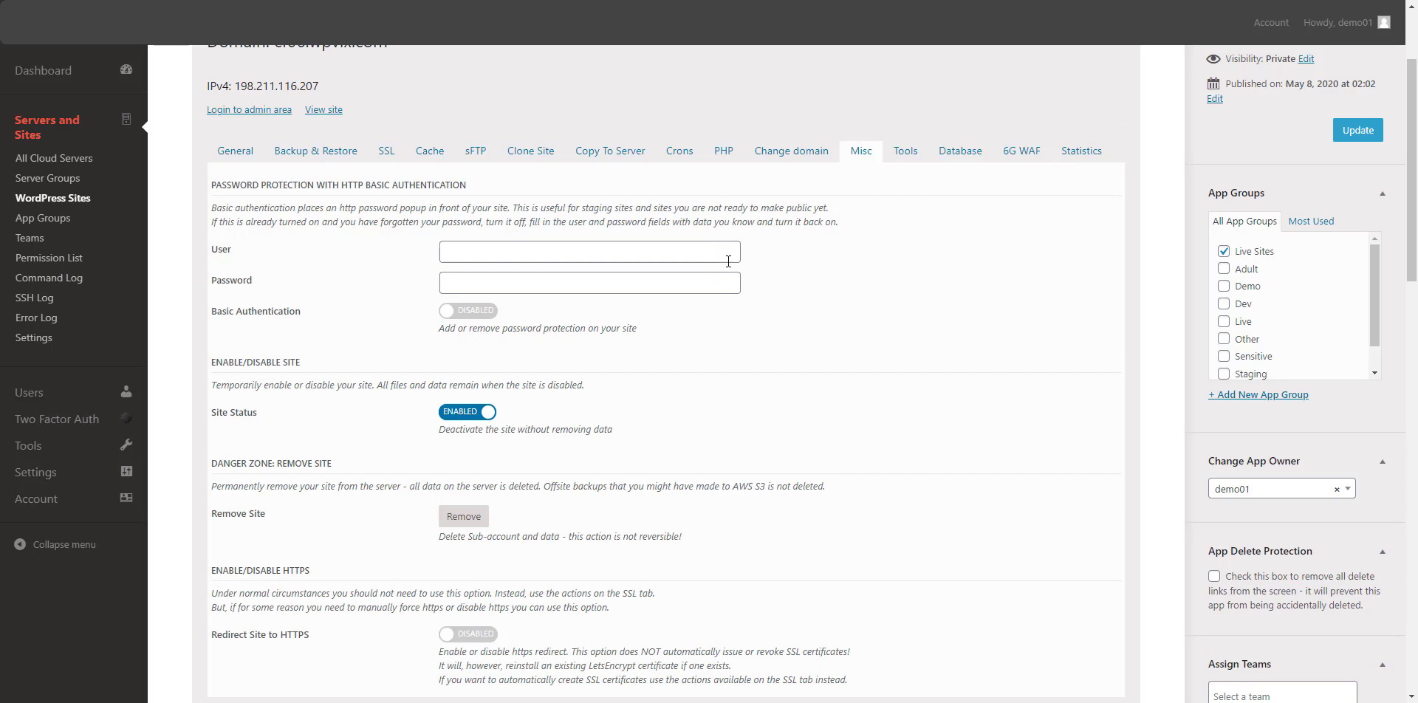
scroll(854, 325, "down", 2)
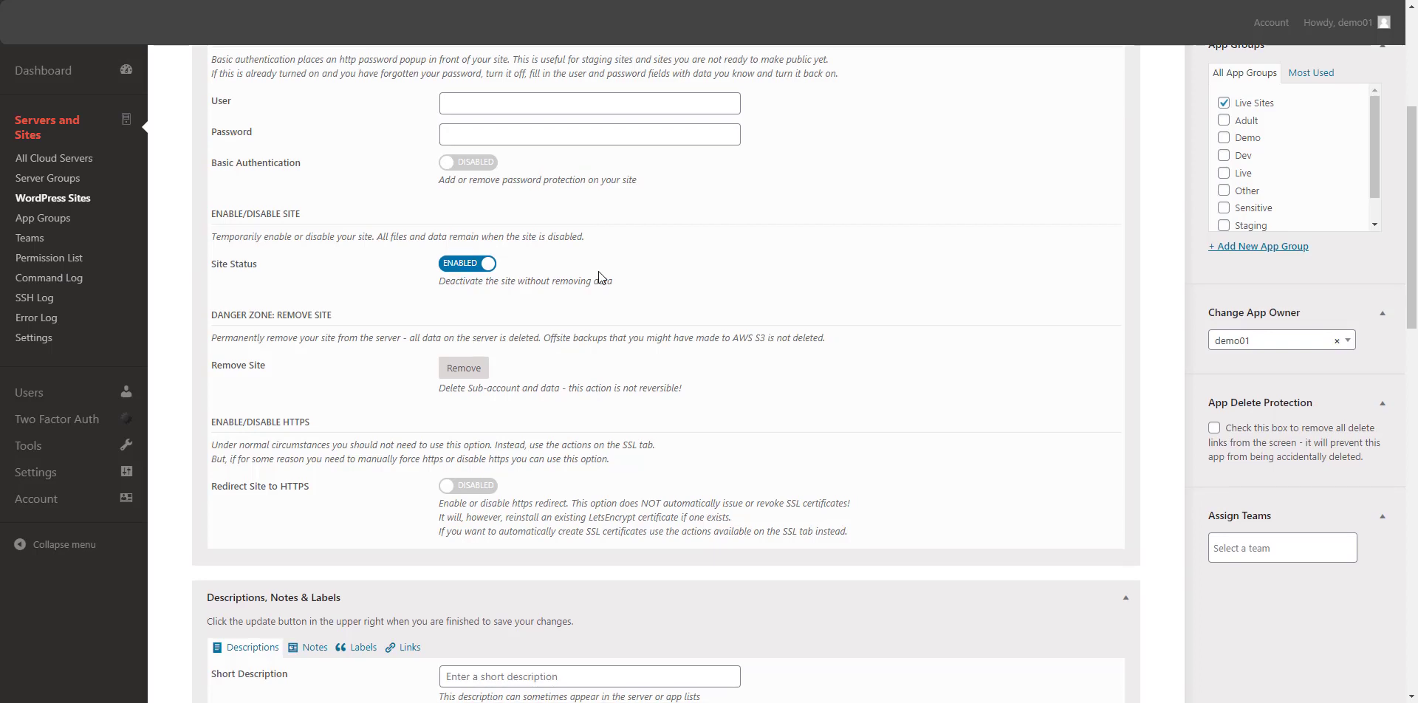
scroll(598, 273, "down", 1)
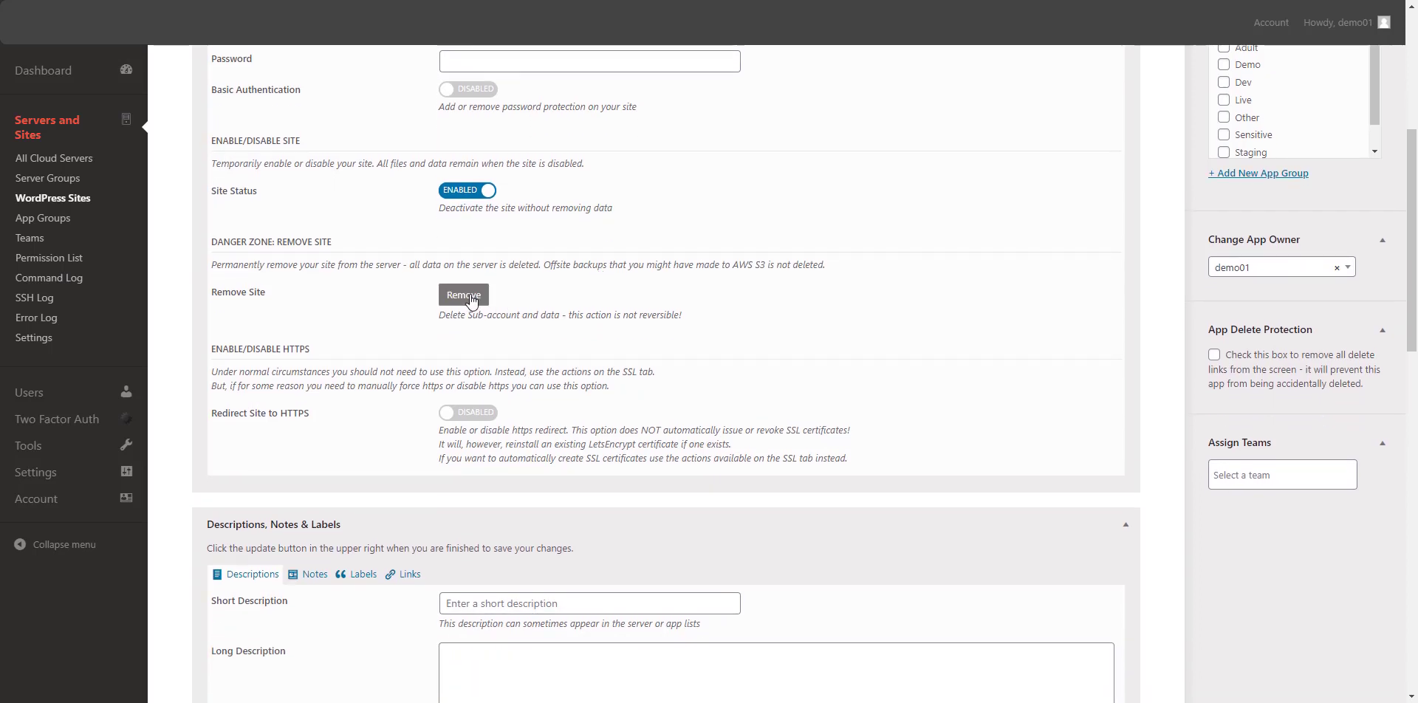
Step: Review the site tools for debug logs, emergency administrators, Easy Digital Downloads NGINX rules and clearing background processes
scroll(578, 294, "up", 4)
scroll(578, 294, "up", 1)
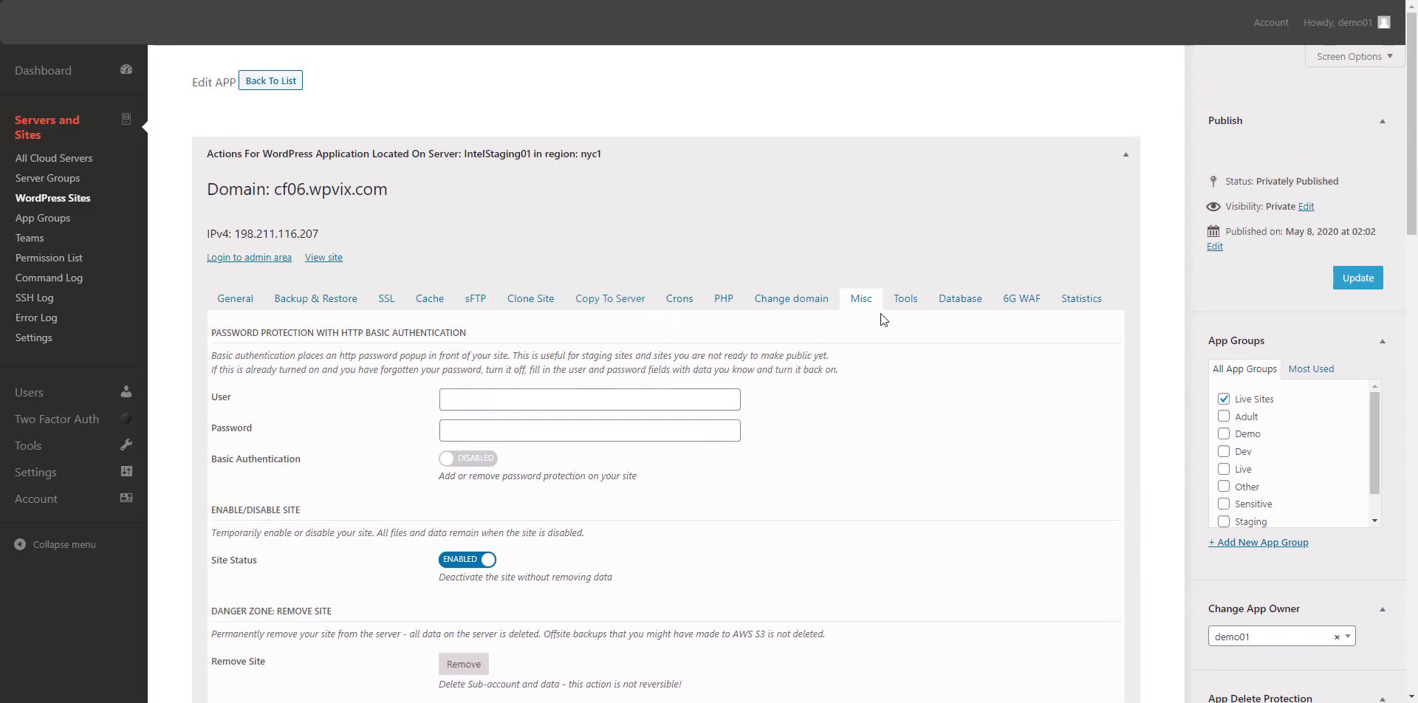
left_click(906, 299)
scroll(529, 237, "down", 3)
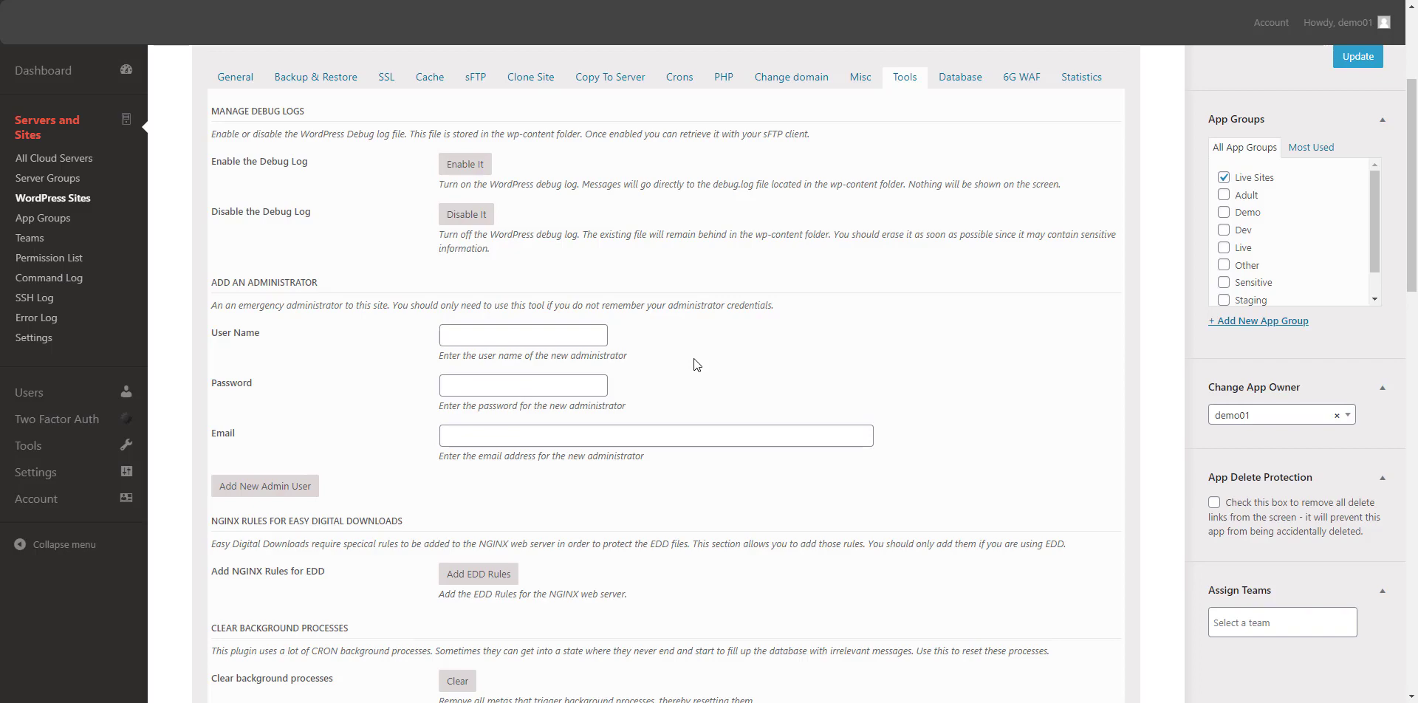
scroll(695, 359, "down", 2)
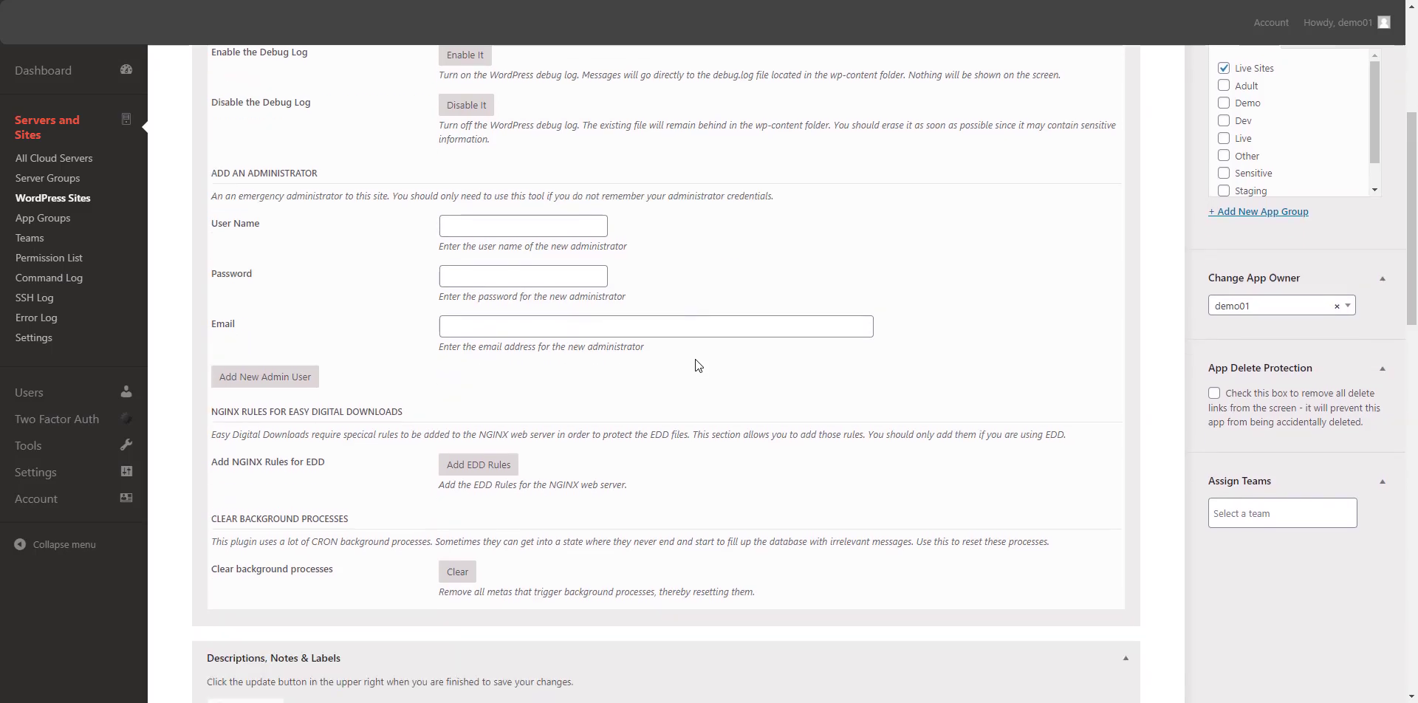
Step: Launch PHPMyAdmin from the site's database tools, and review the 6G web application firewall rules
scroll(695, 359, "up", 3)
scroll(694, 359, "up", 2)
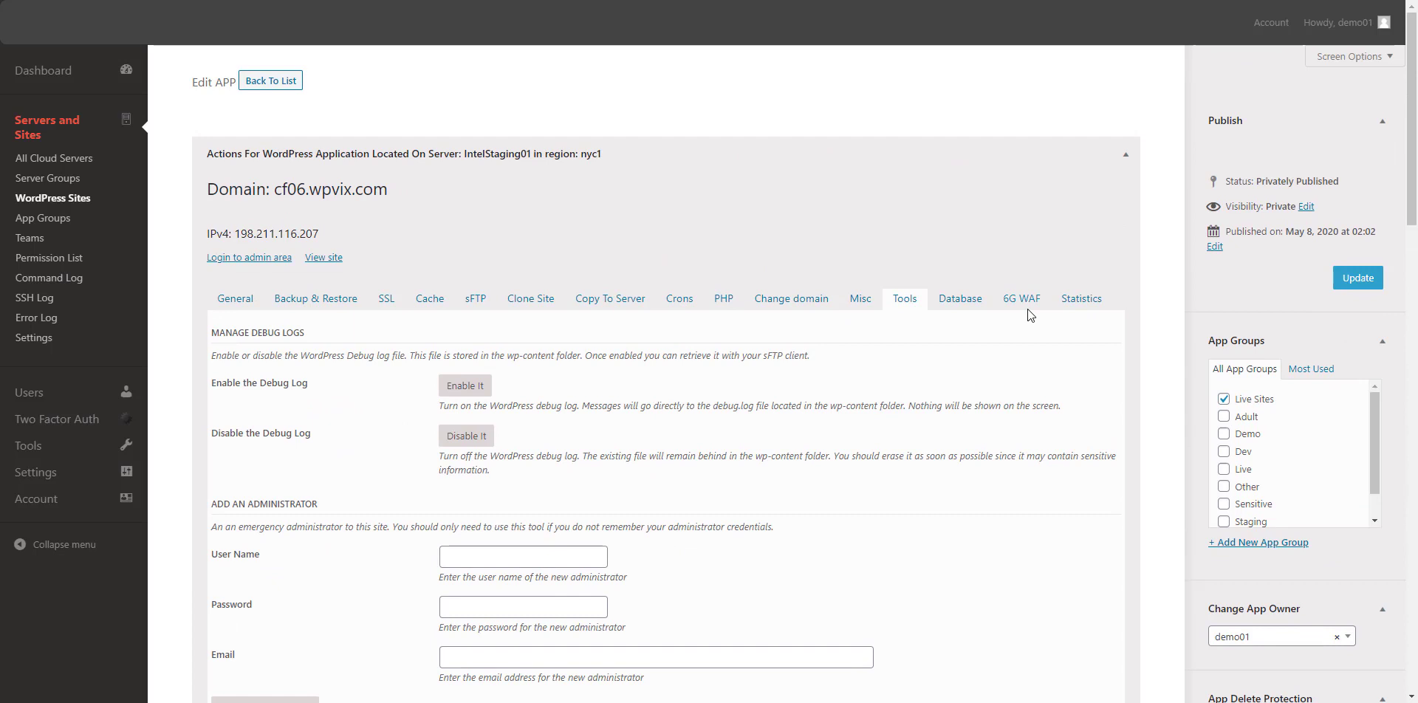
left_click(960, 301)
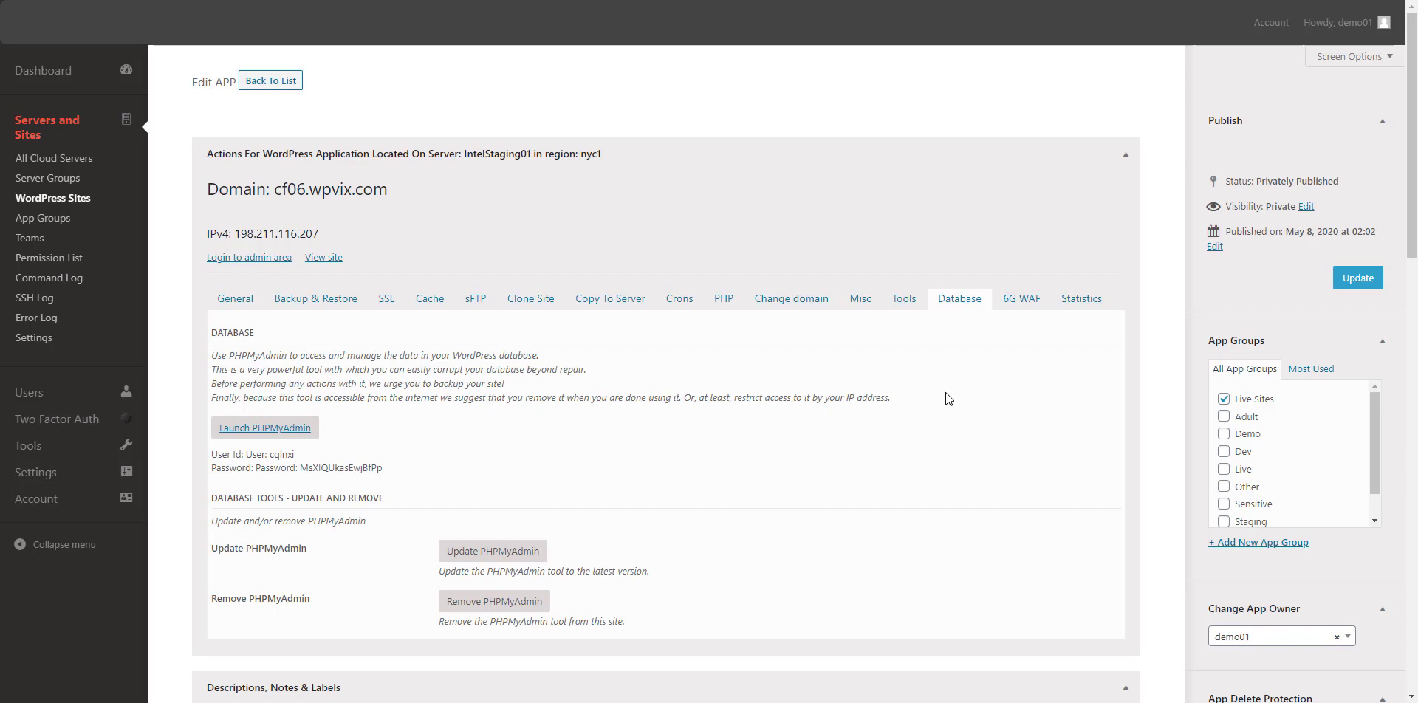
left_click(291, 435)
left_click(1005, 309)
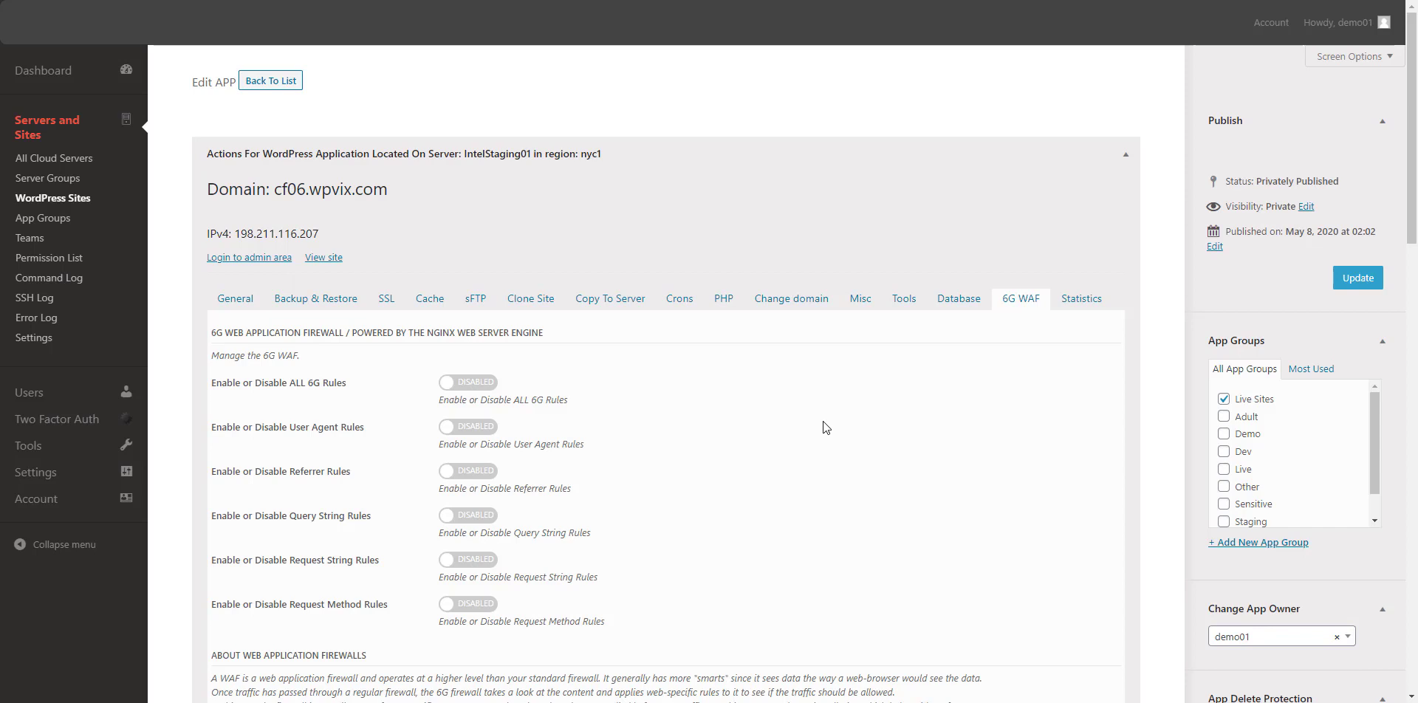
Step: Recalculate the disk space used by cf06.wpvix.com, confirm the calculation and acknowledge its result
left_click(1083, 300)
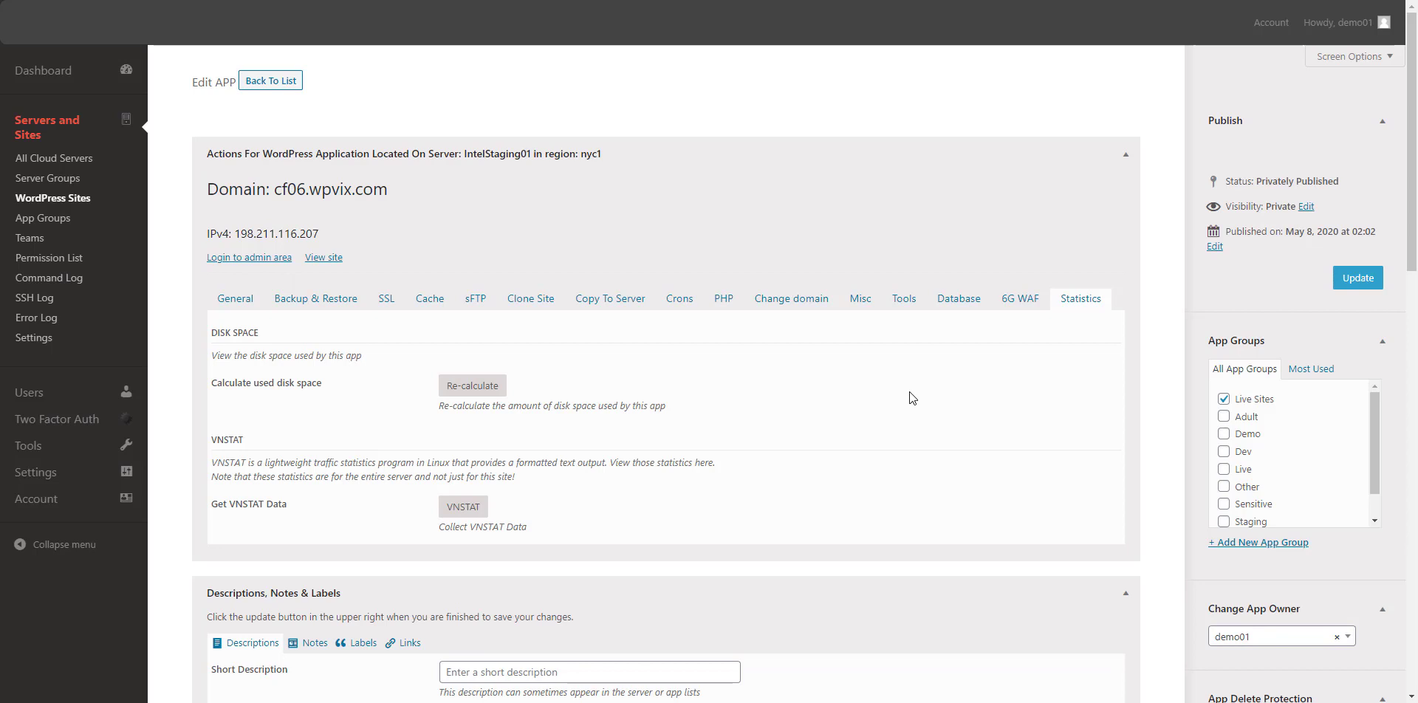
left_click(480, 386)
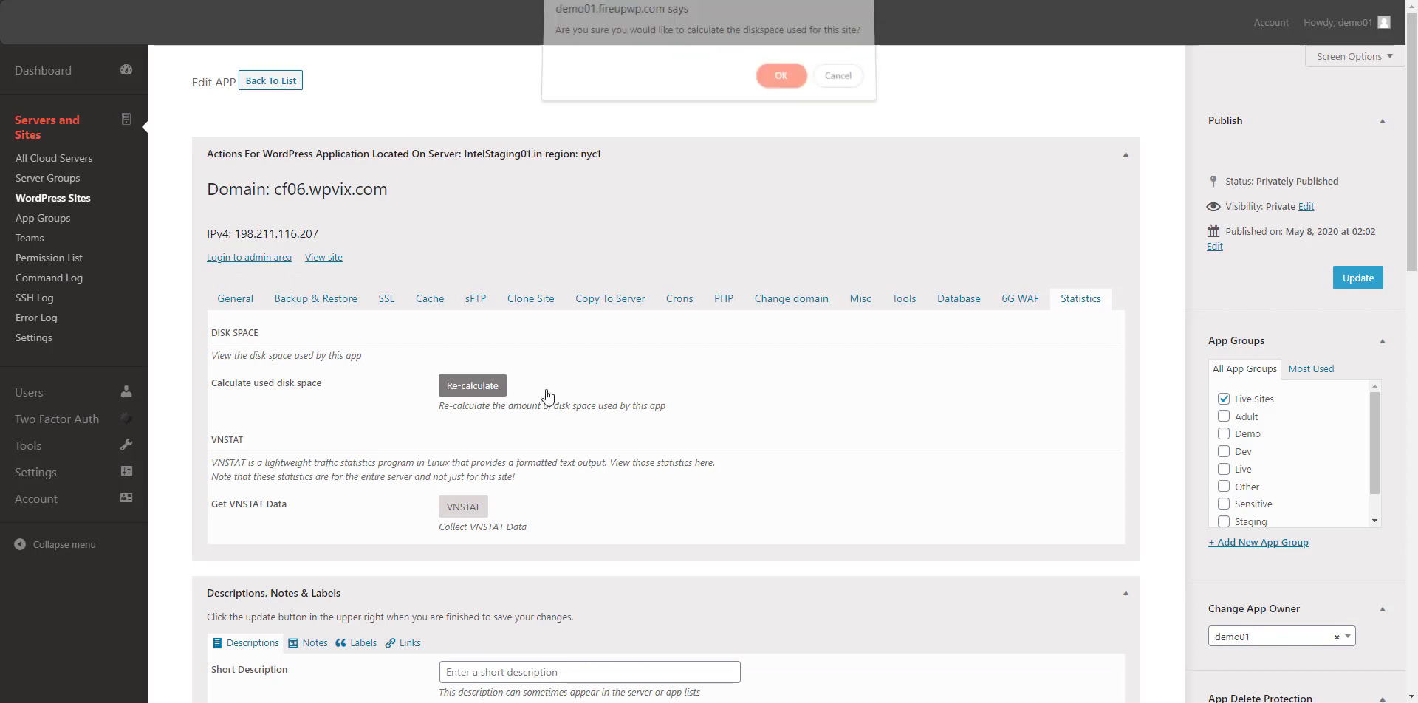
left_click(779, 84)
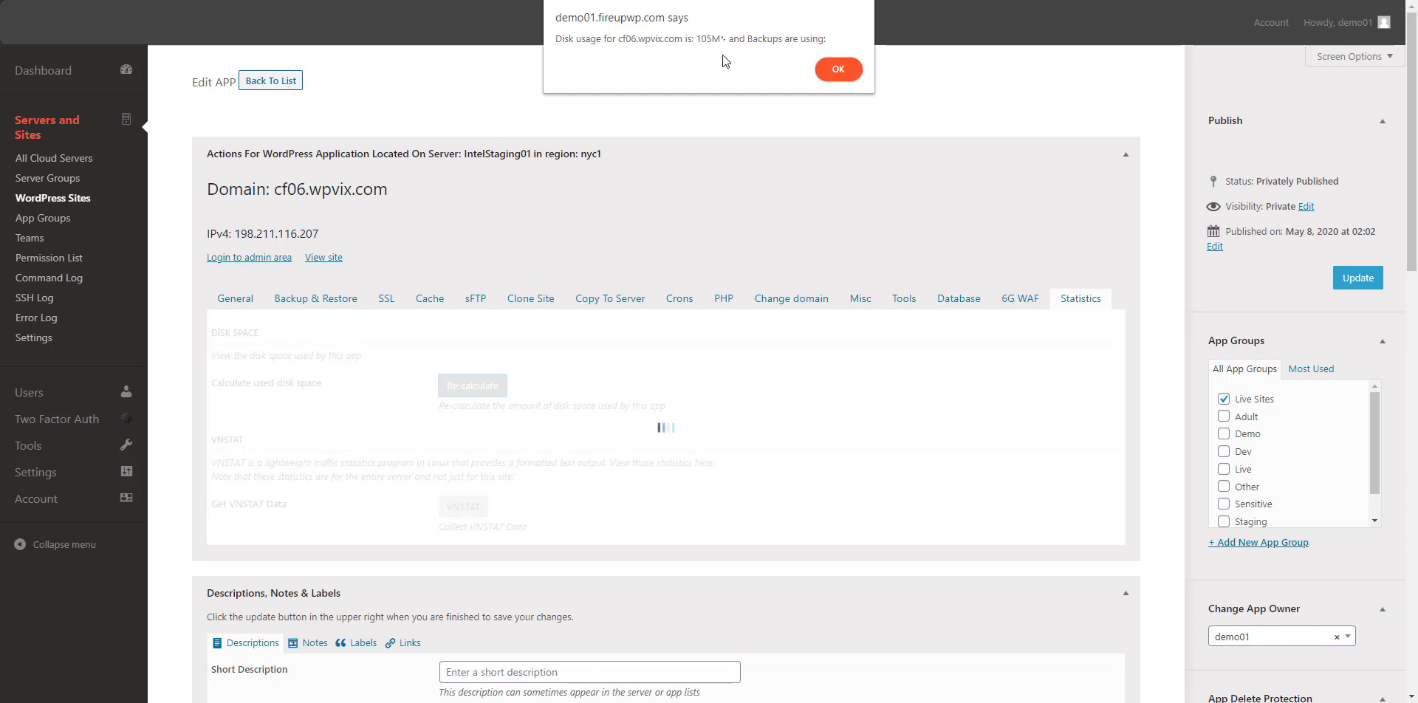
left_click(833, 76)
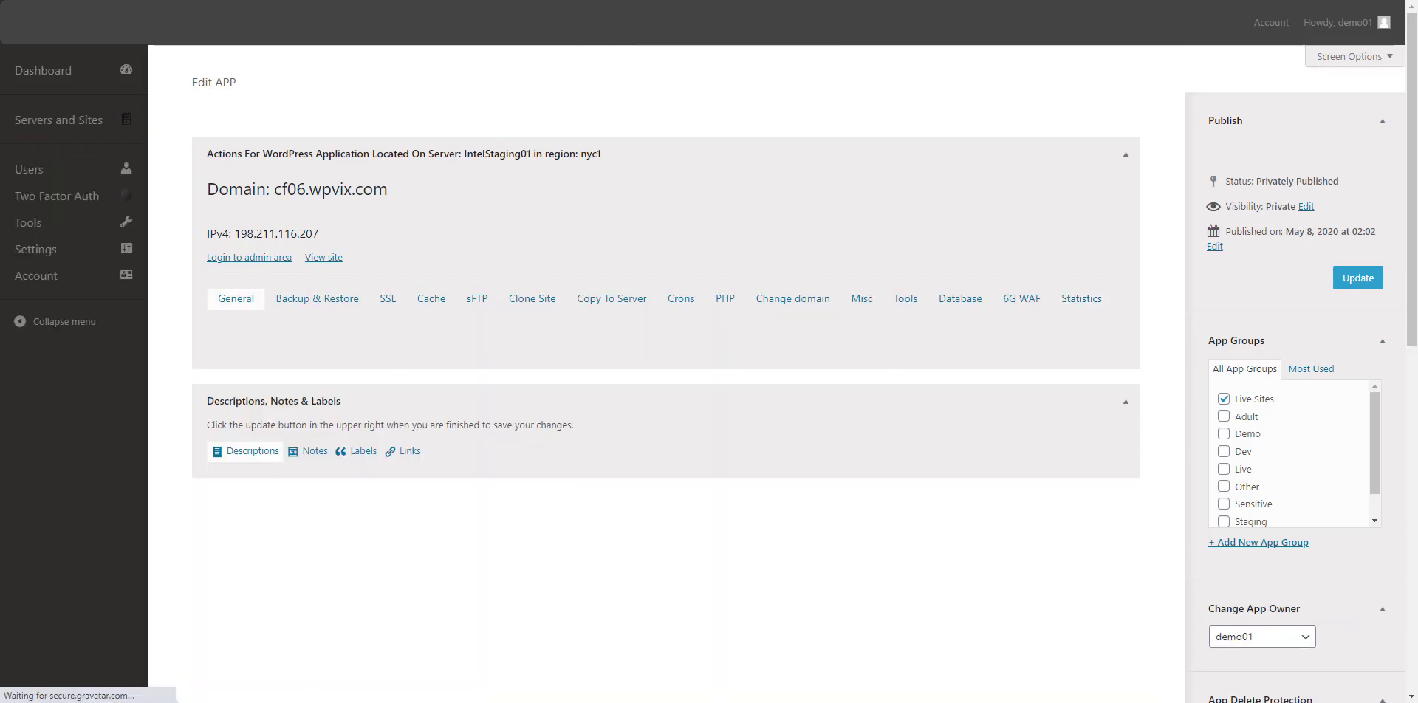
Step: Collect the VNSTAT traffic data from the site's statistics, confirm the request and review the monthly and daily traffic tables
left_click(1065, 298)
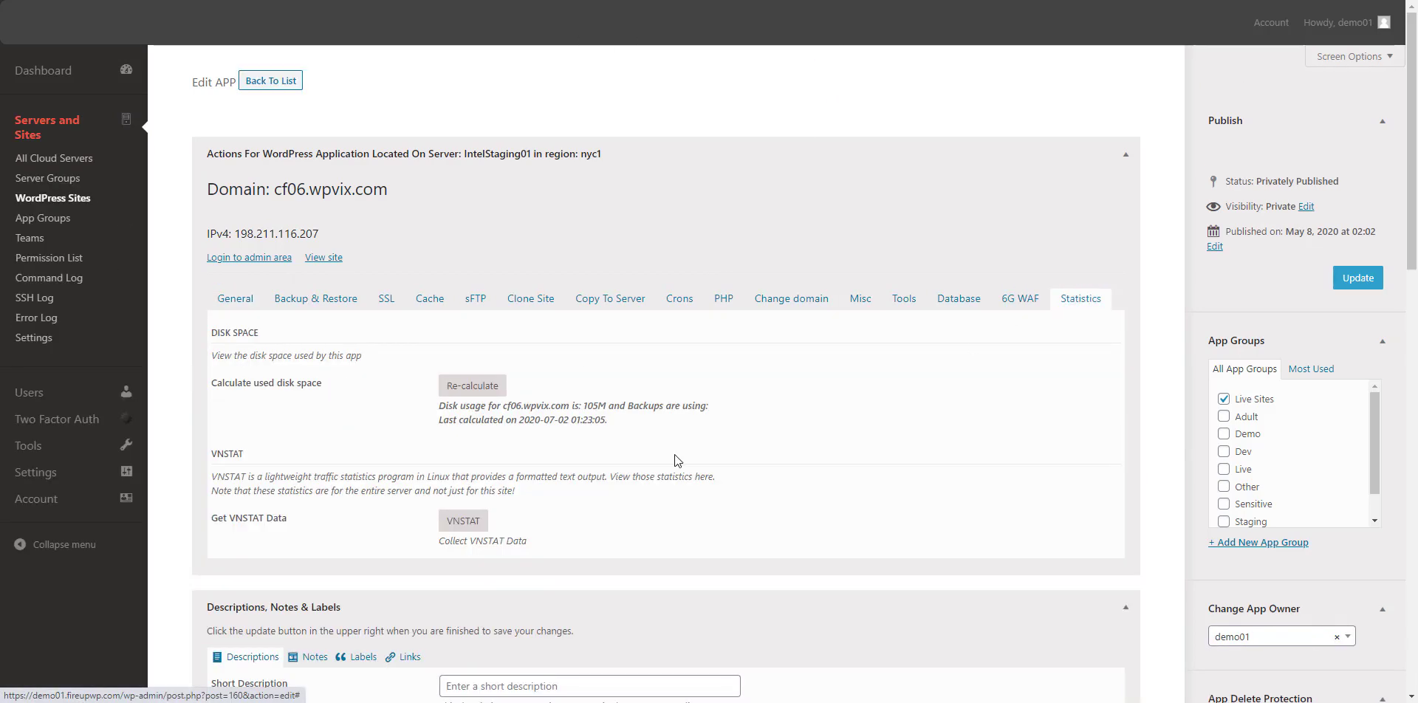
left_click(482, 526)
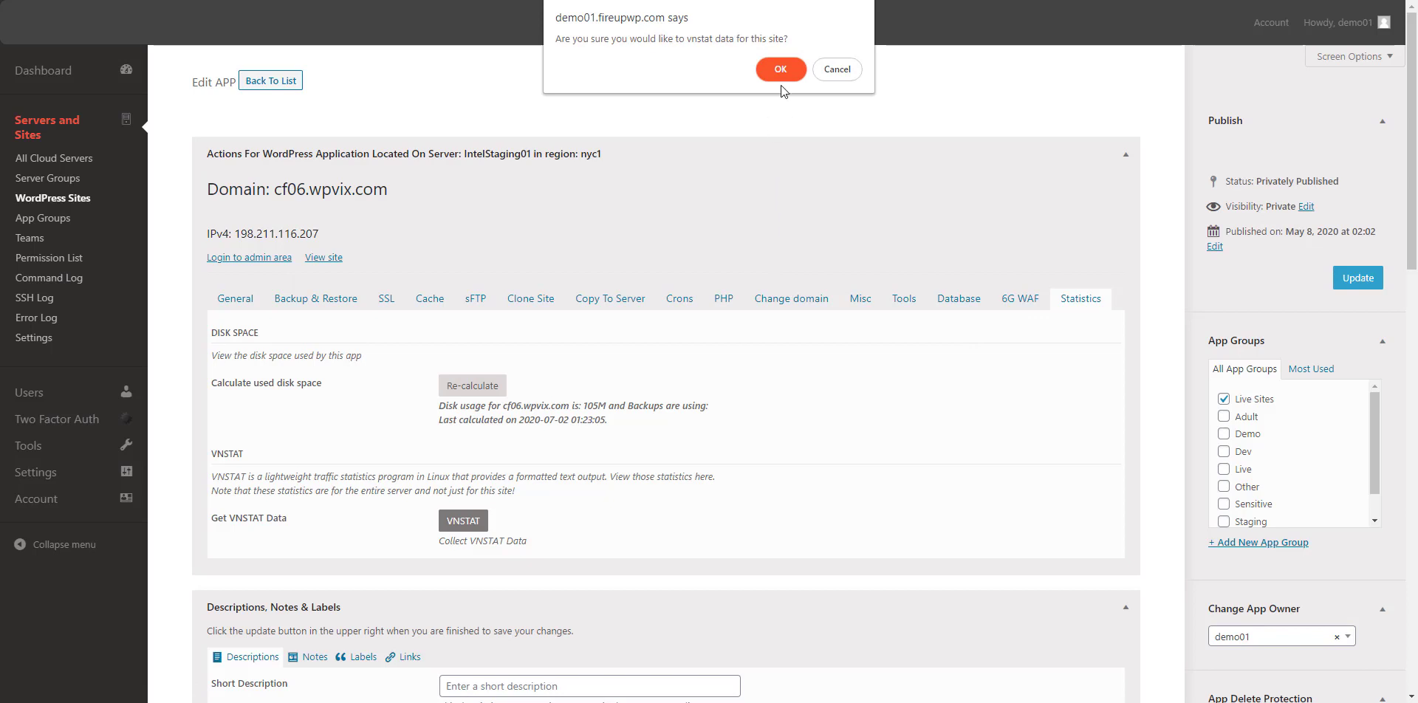
left_click(782, 71)
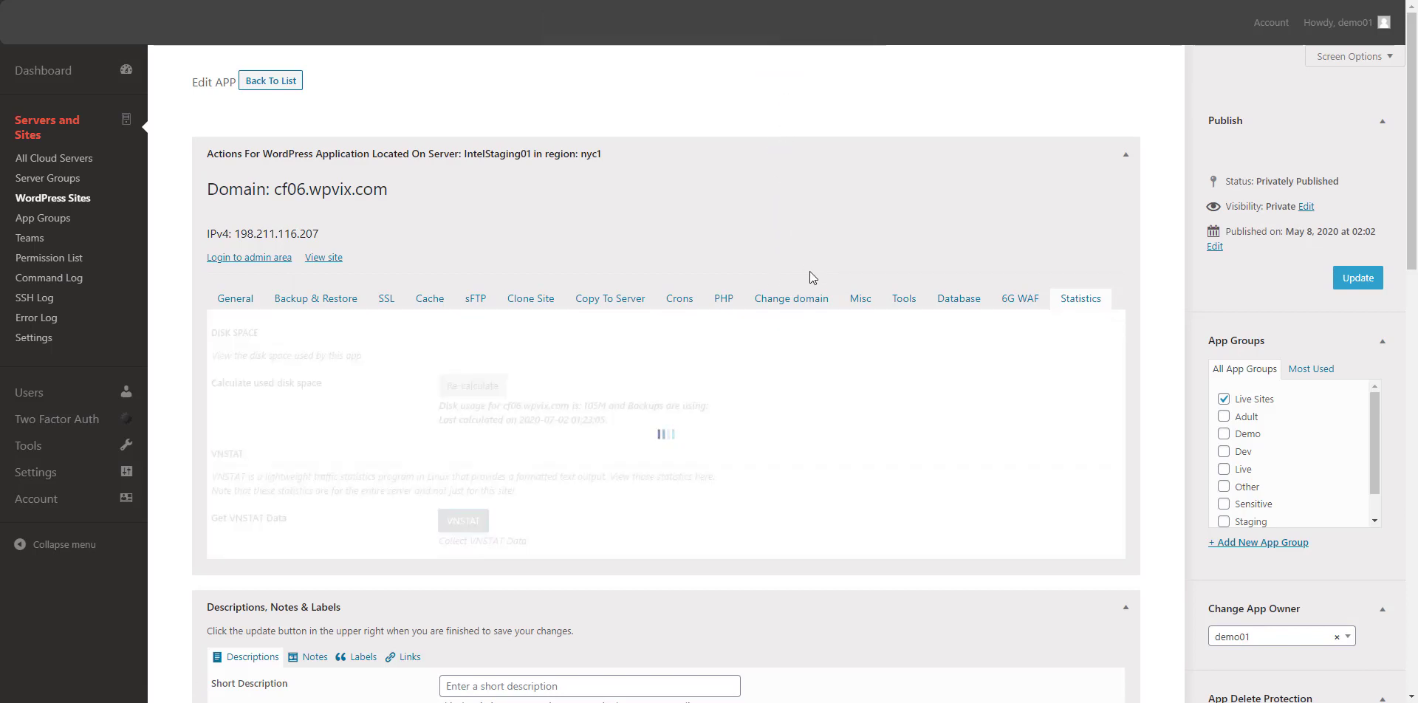
left_click(837, 85)
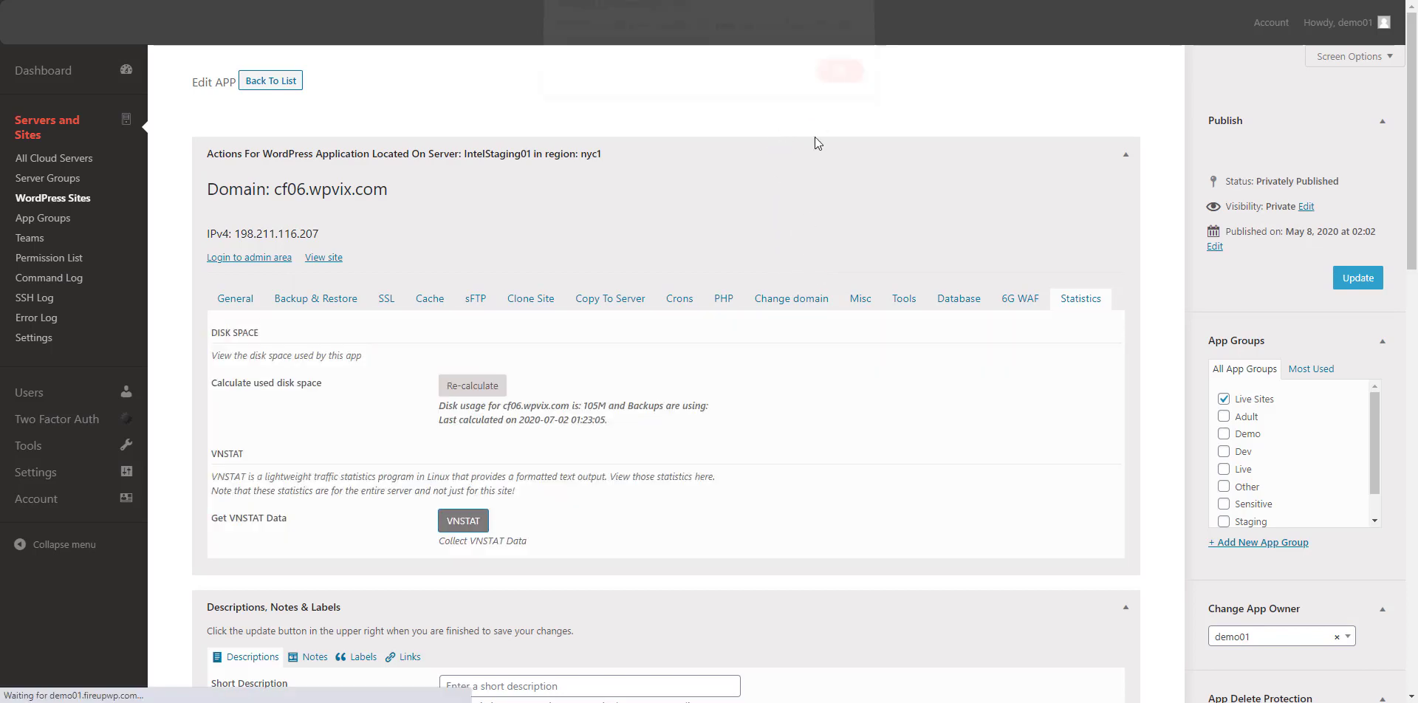
left_click(1073, 303)
scroll(481, 381, "down", 4)
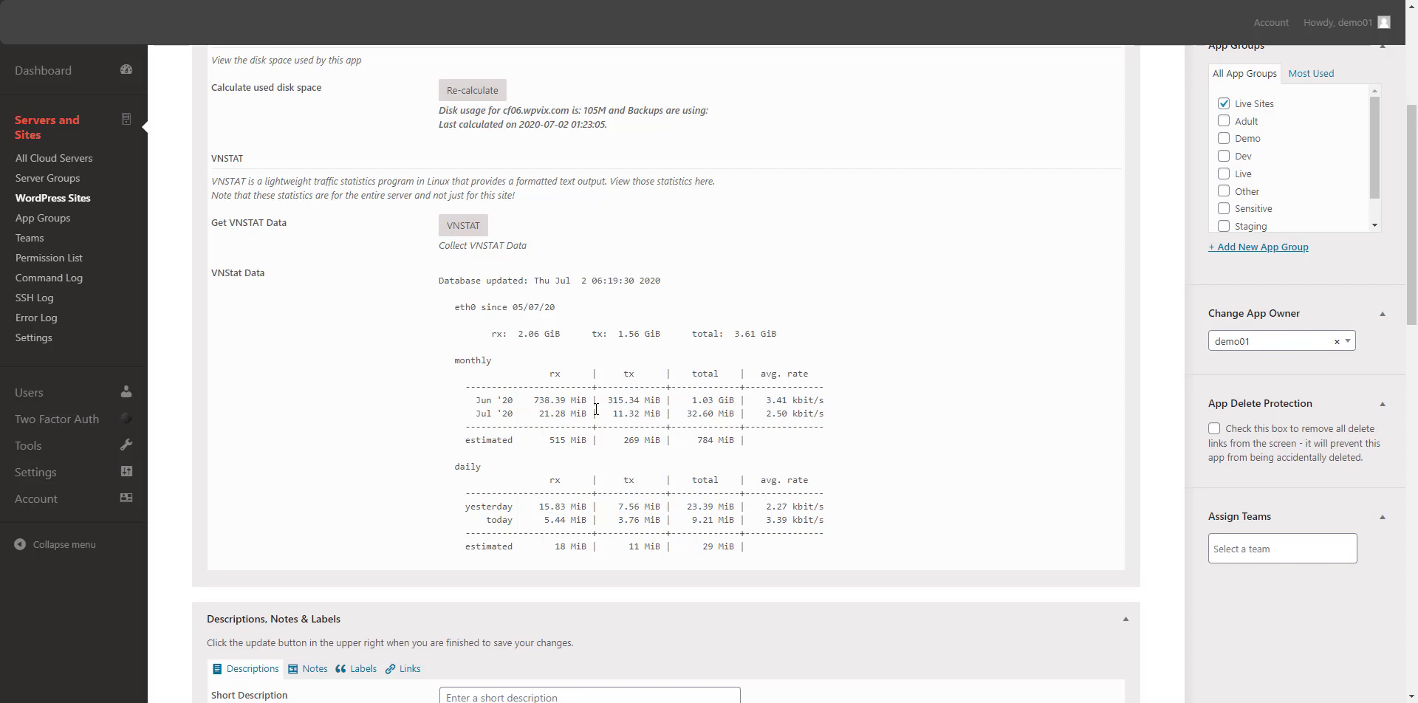
scroll(596, 410, "up", 4)
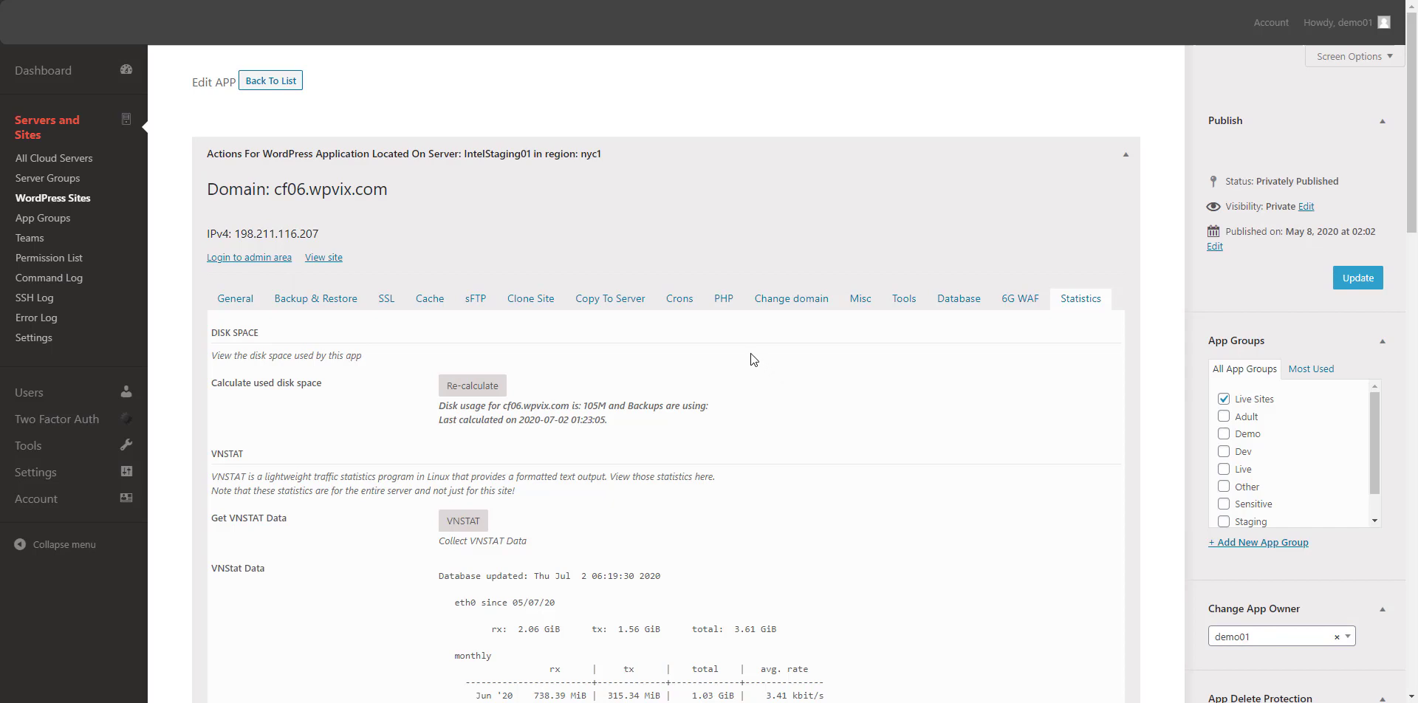
Step: Review the site's short and long description fields, and add three blank notes to its notes section
scroll(750, 360, "down", 9)
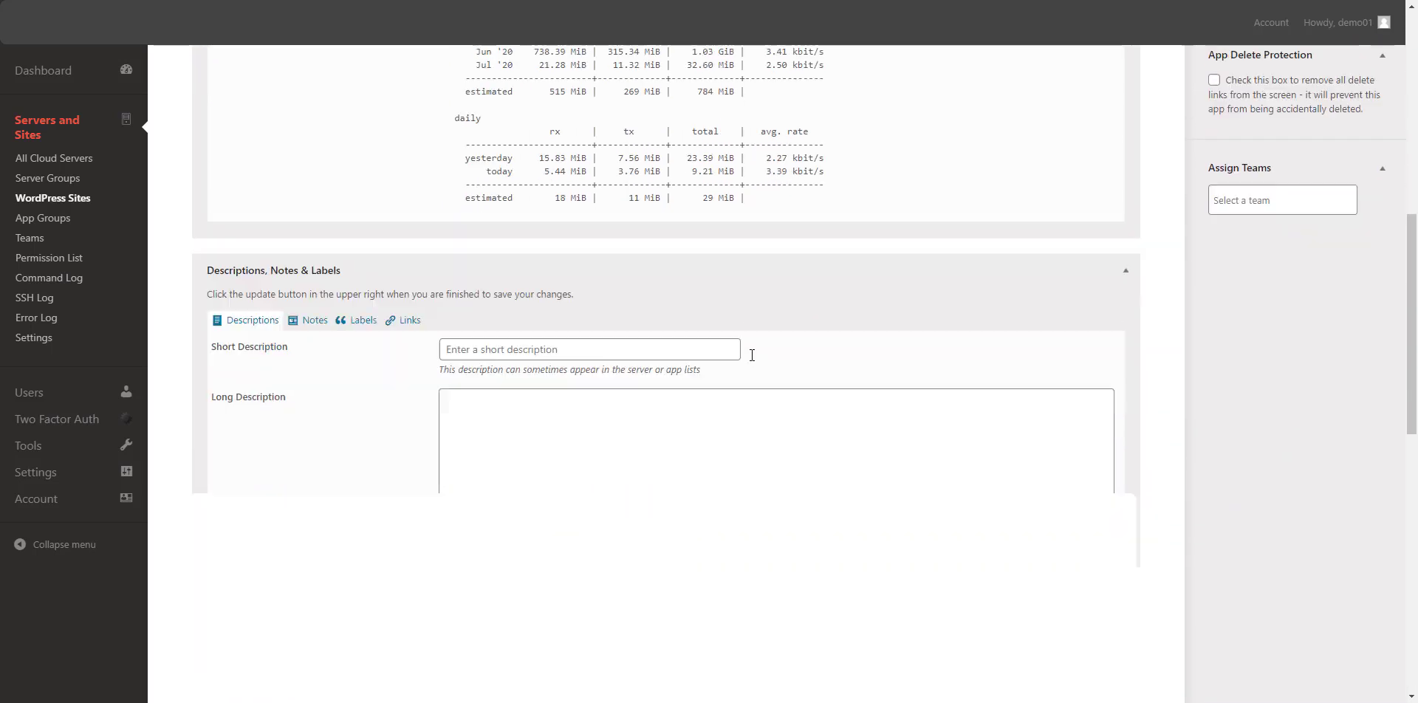
scroll(752, 355, "down", 1)
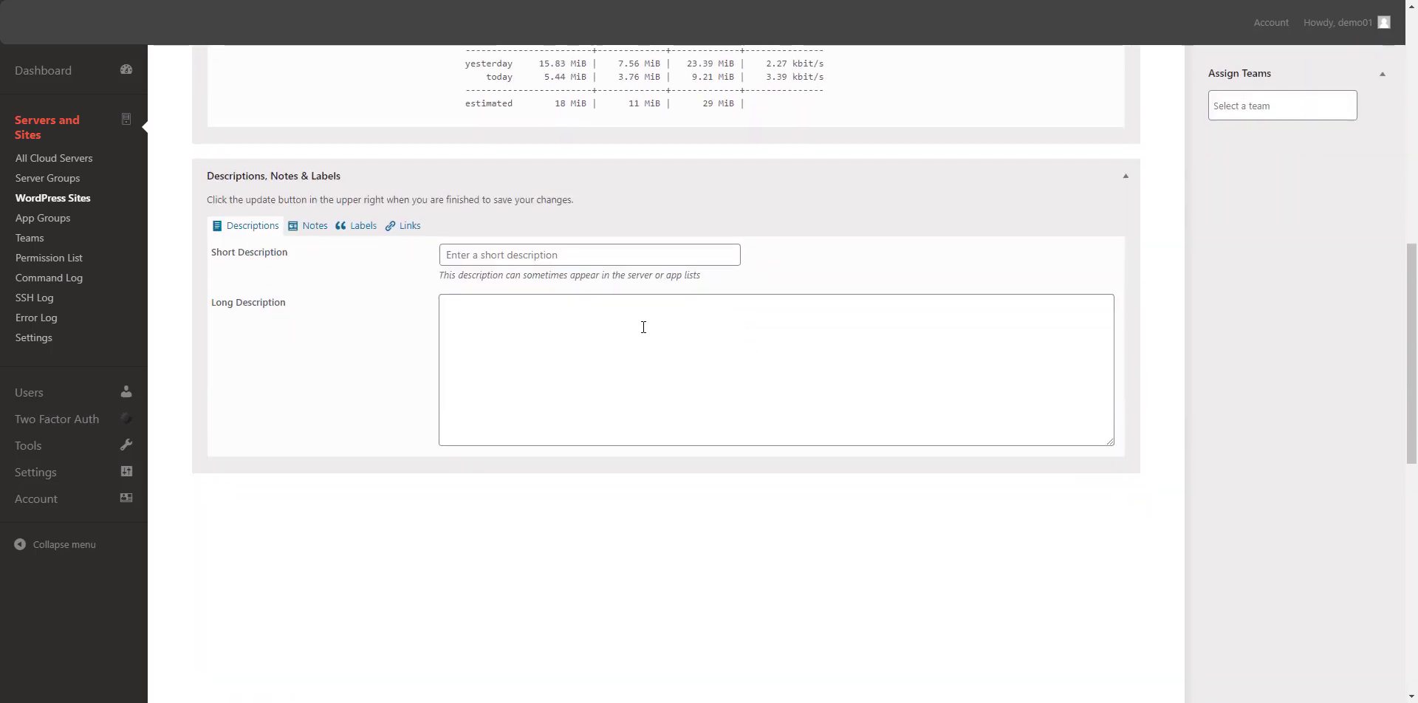
left_click(557, 259)
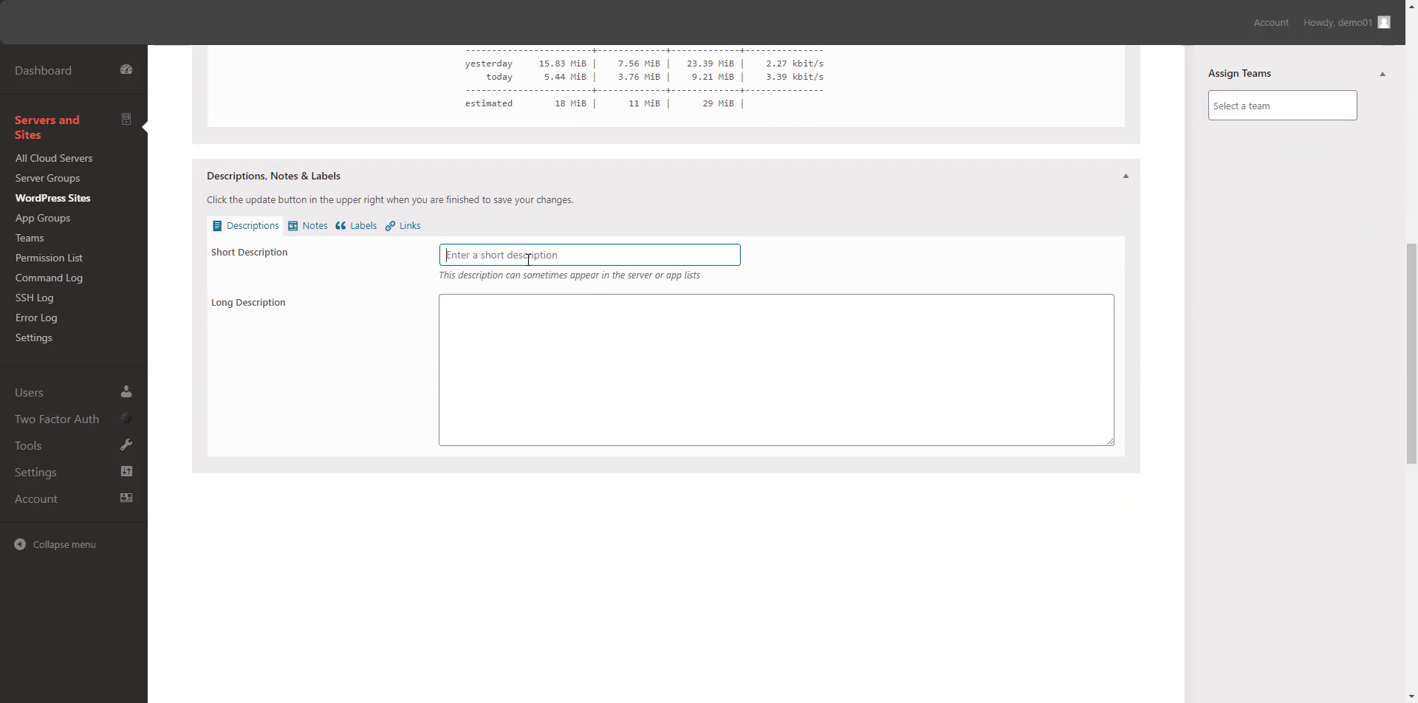
left_click(310, 226)
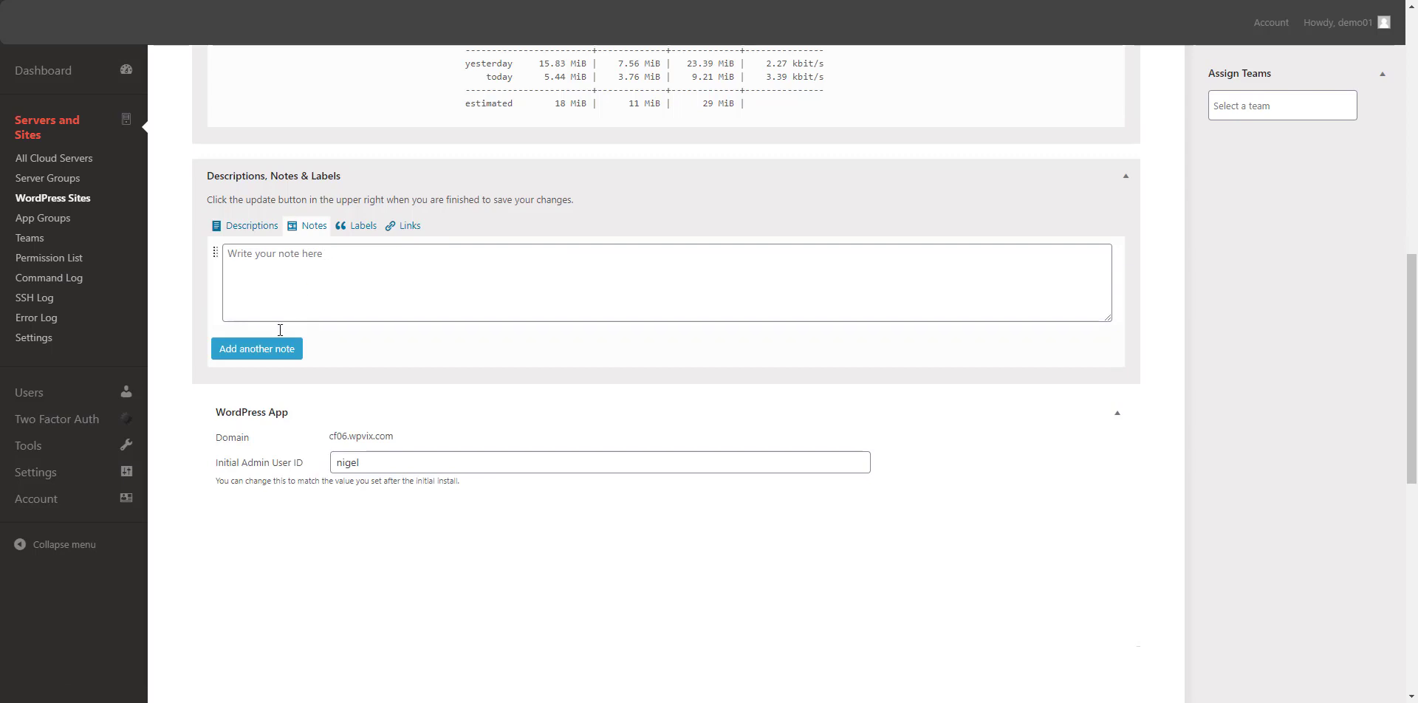
left_click(273, 353)
left_click(271, 439)
left_click(270, 529)
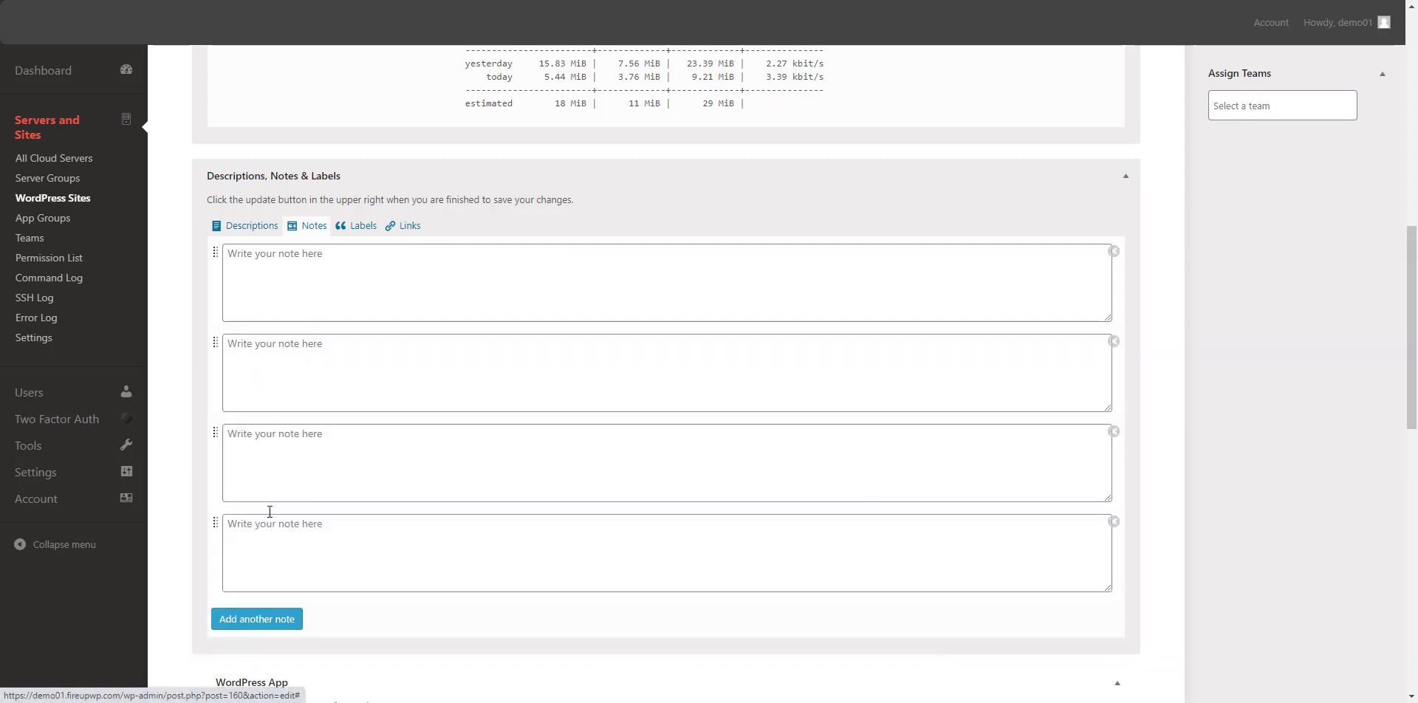
Step: Add the labels DemoVideo and Utilities to cf06.wpvix.com and save the site
left_click(361, 226)
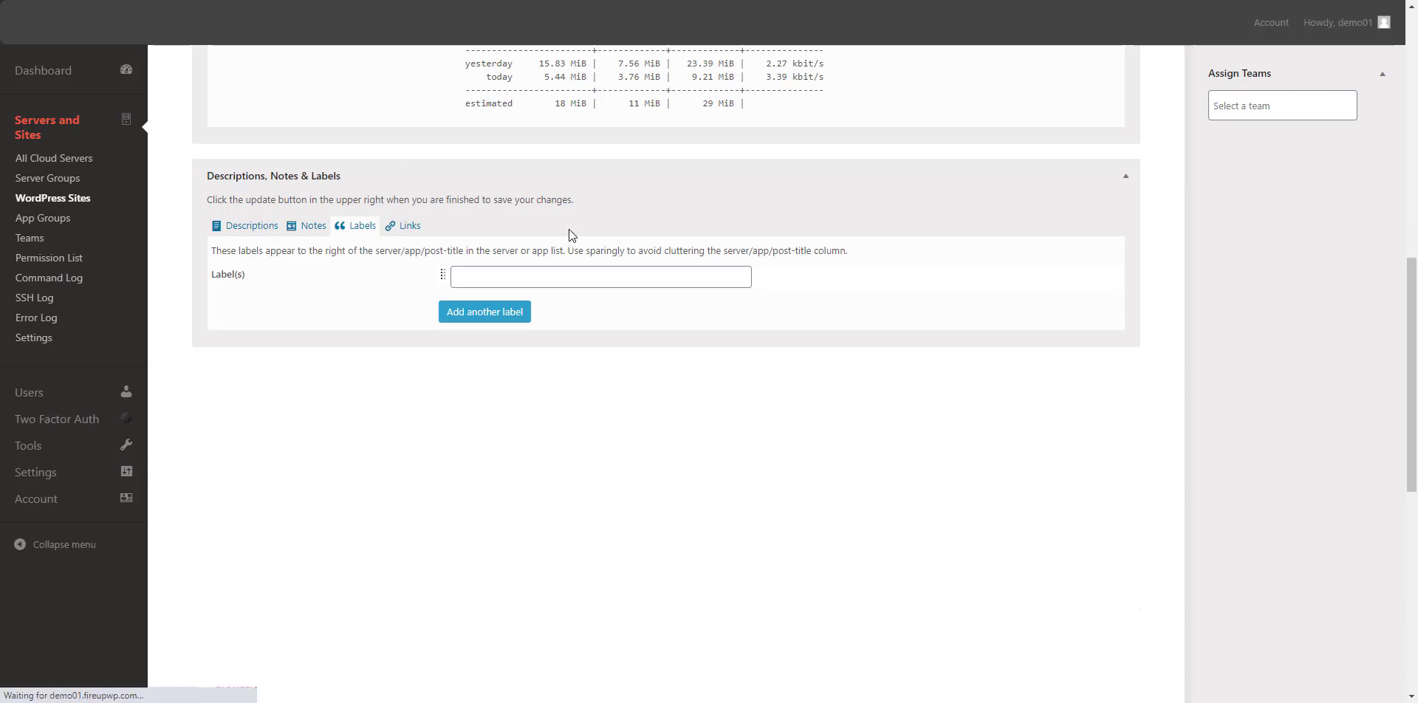
scroll(921, 323, "up", 10)
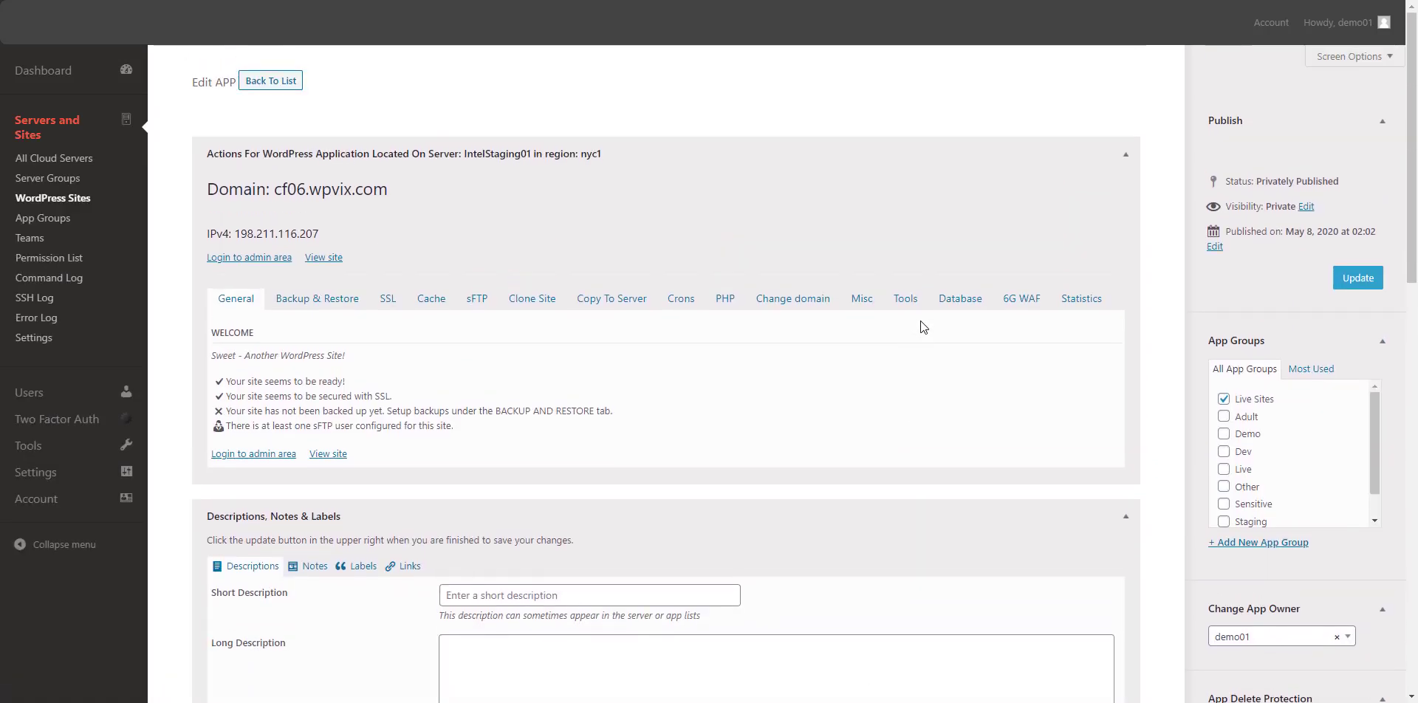
scroll(574, 342, "down", 3)
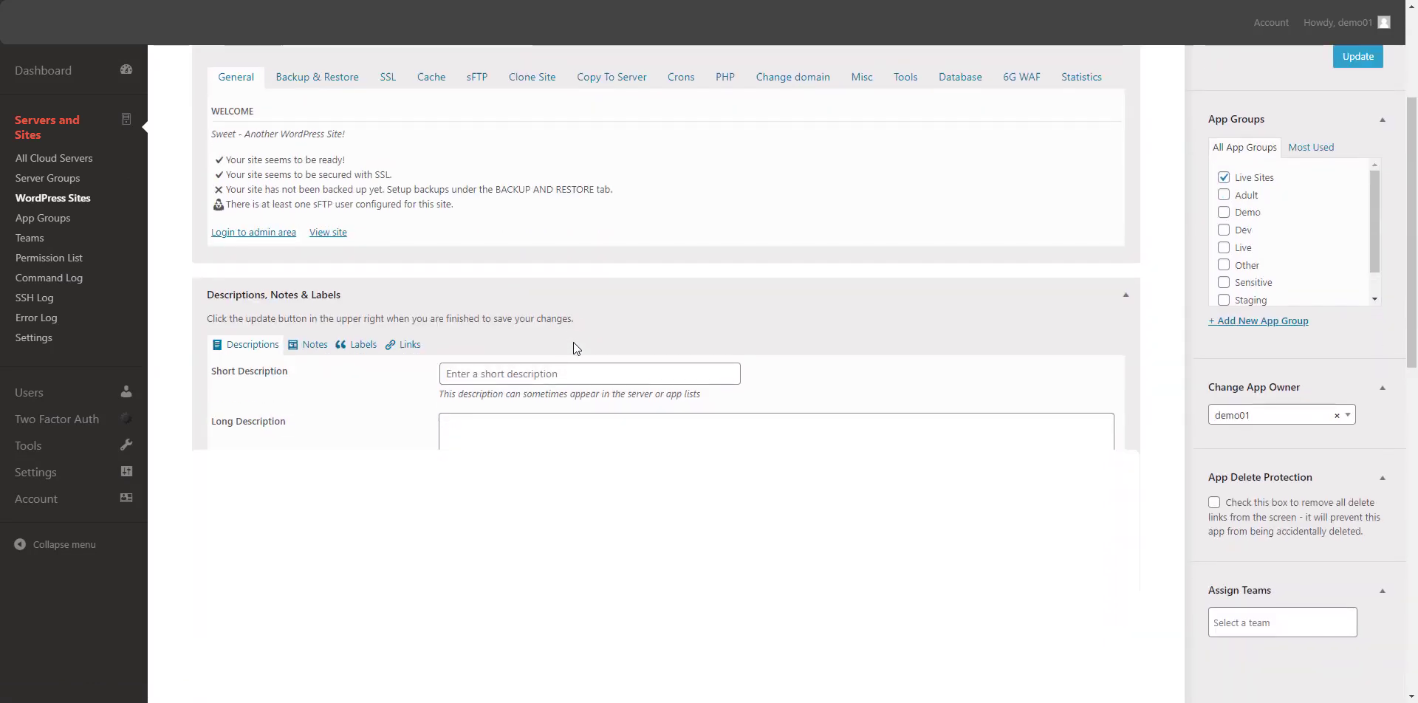
scroll(574, 349, "down", 2)
left_click(361, 210)
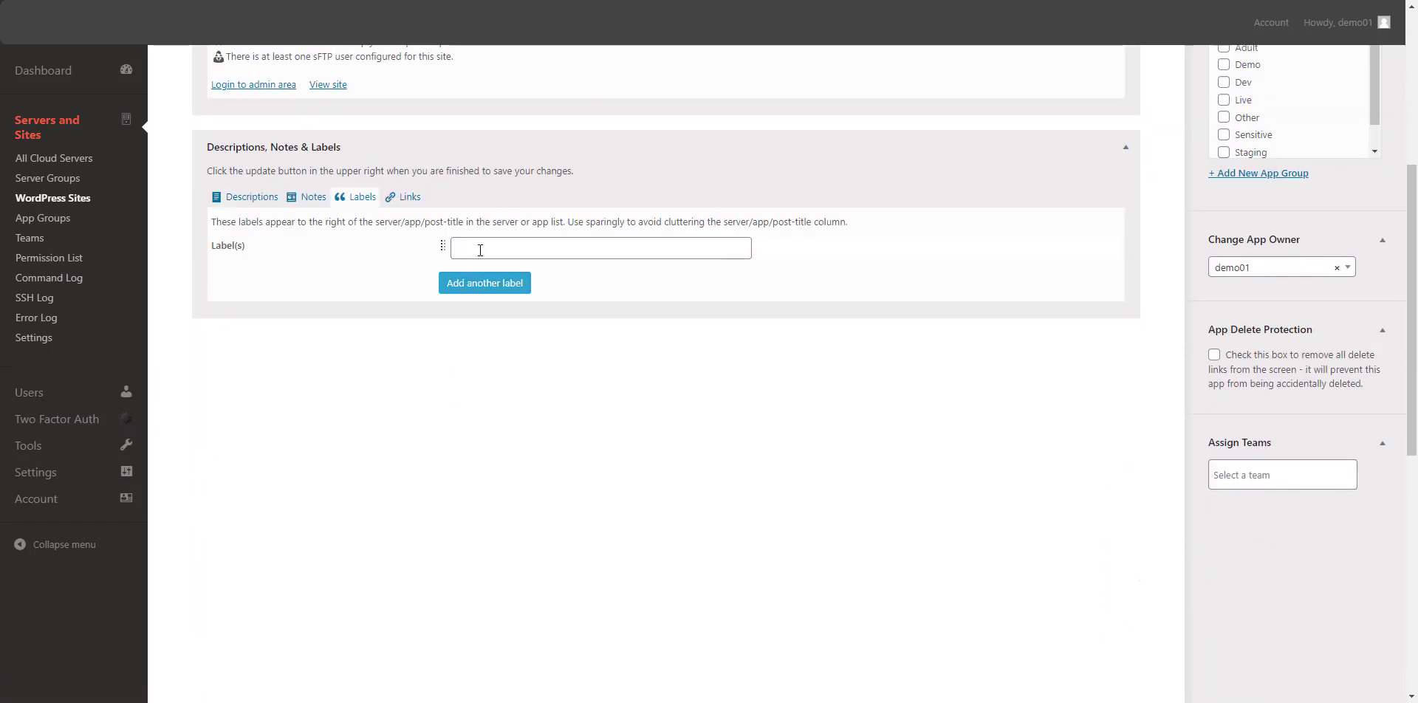
left_click(475, 249)
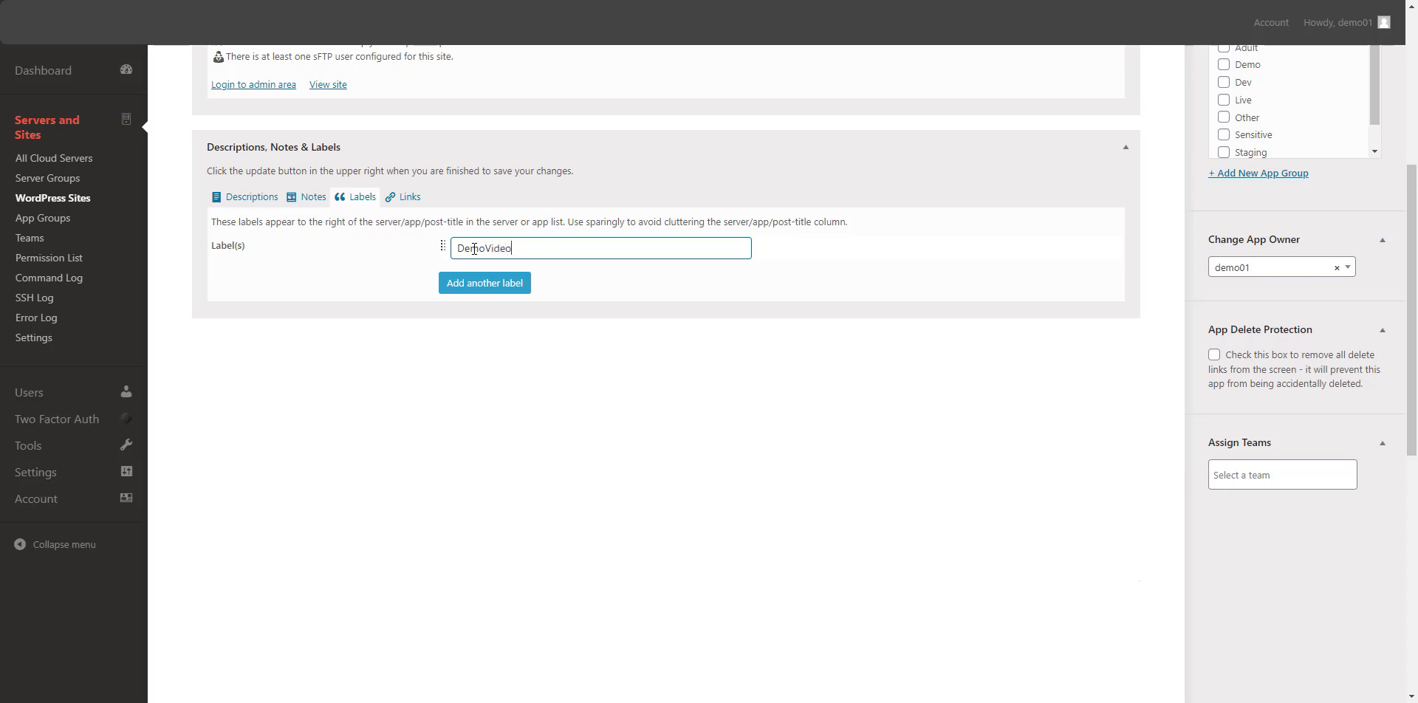
left_click(486, 285)
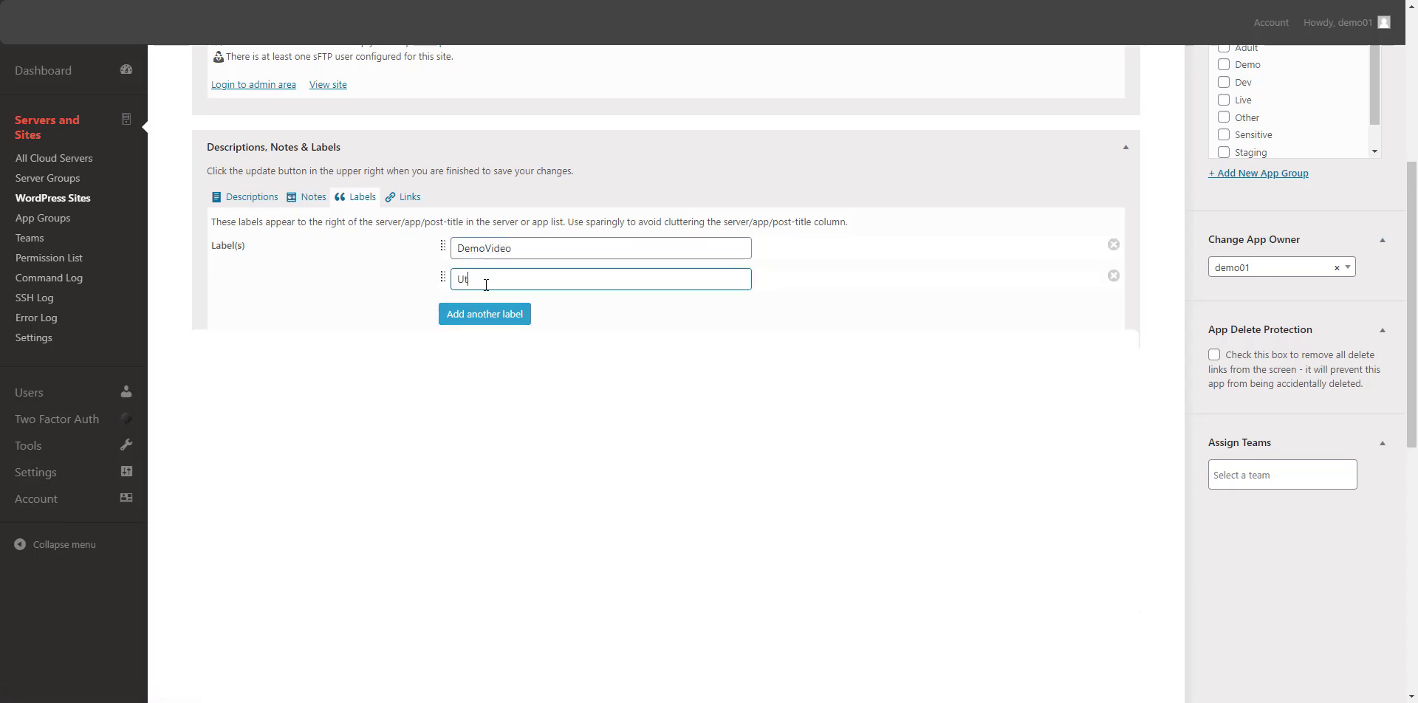
type("Utilities")
scroll(486, 285, "up", 5)
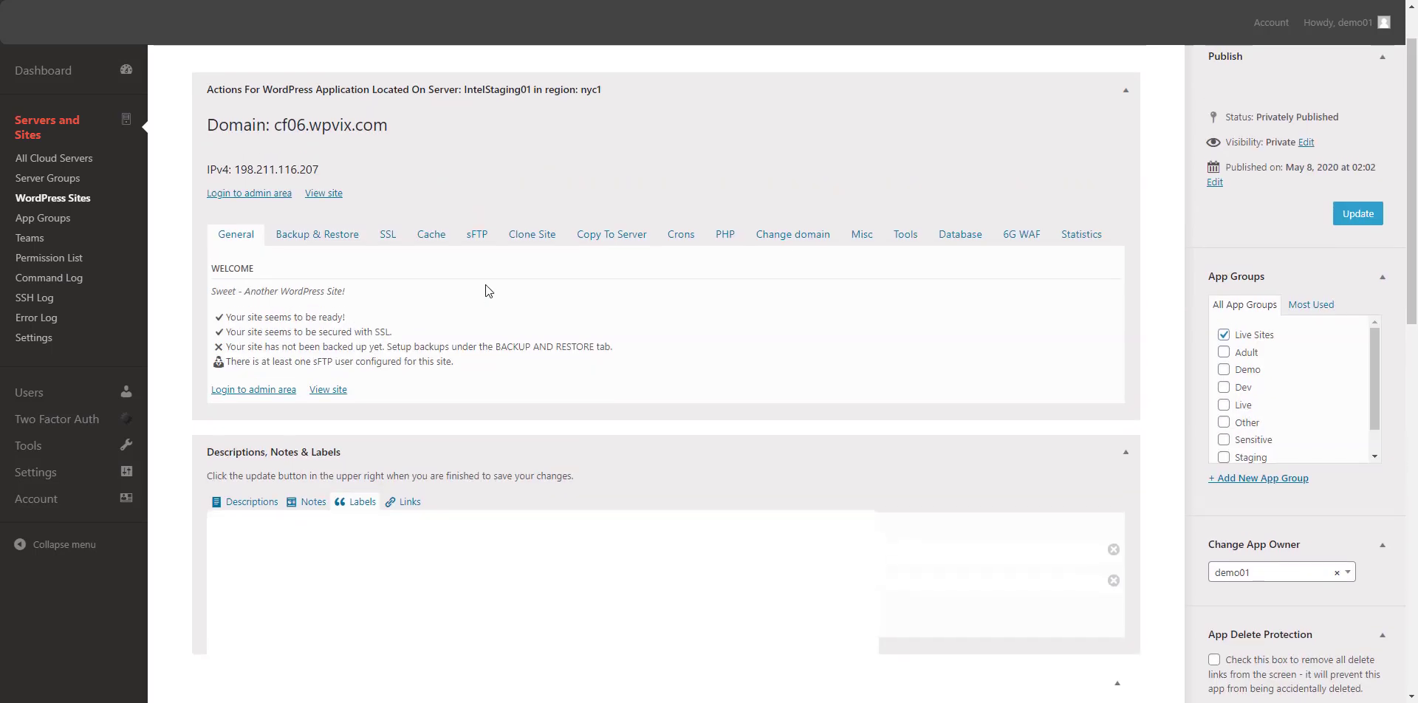
left_click(1343, 279)
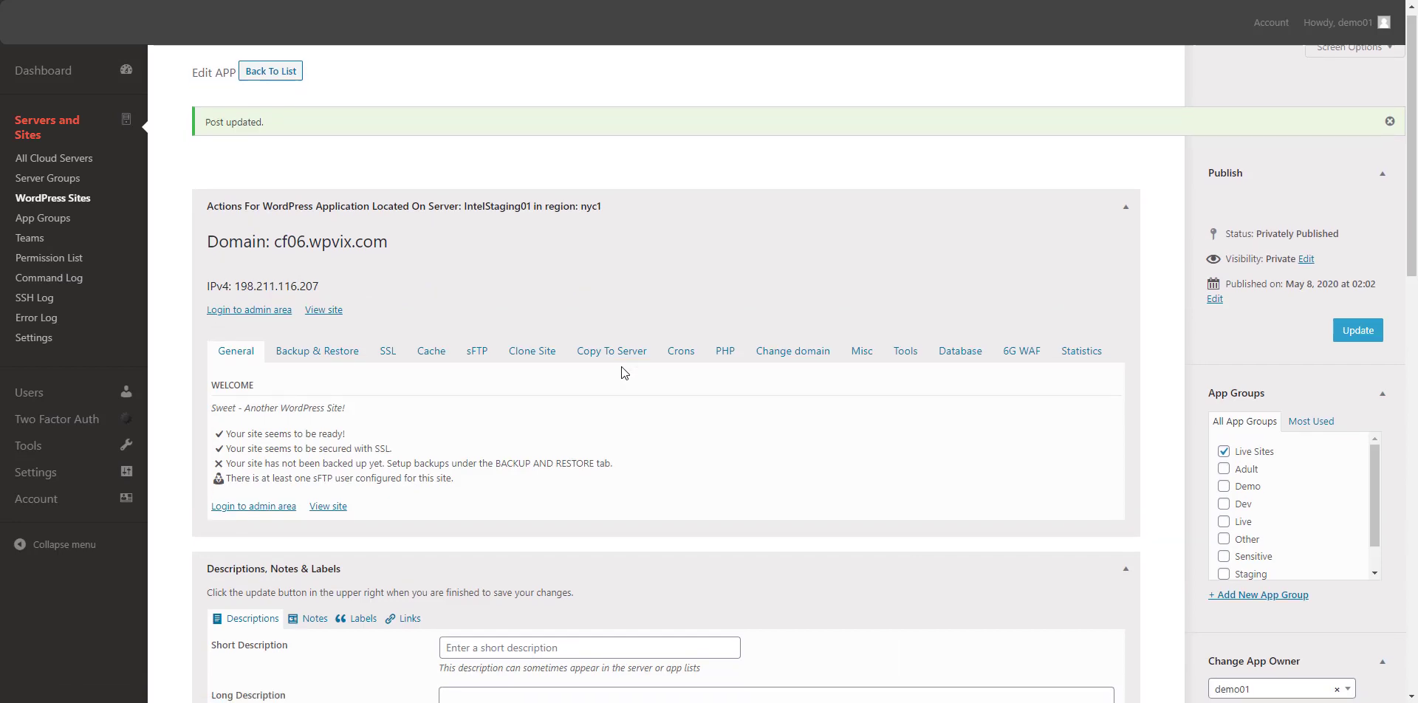
Step: Return to the WordPress sites list and examine the labels displayed beside cf06.wpvix.com
scroll(365, 272, "down", 4)
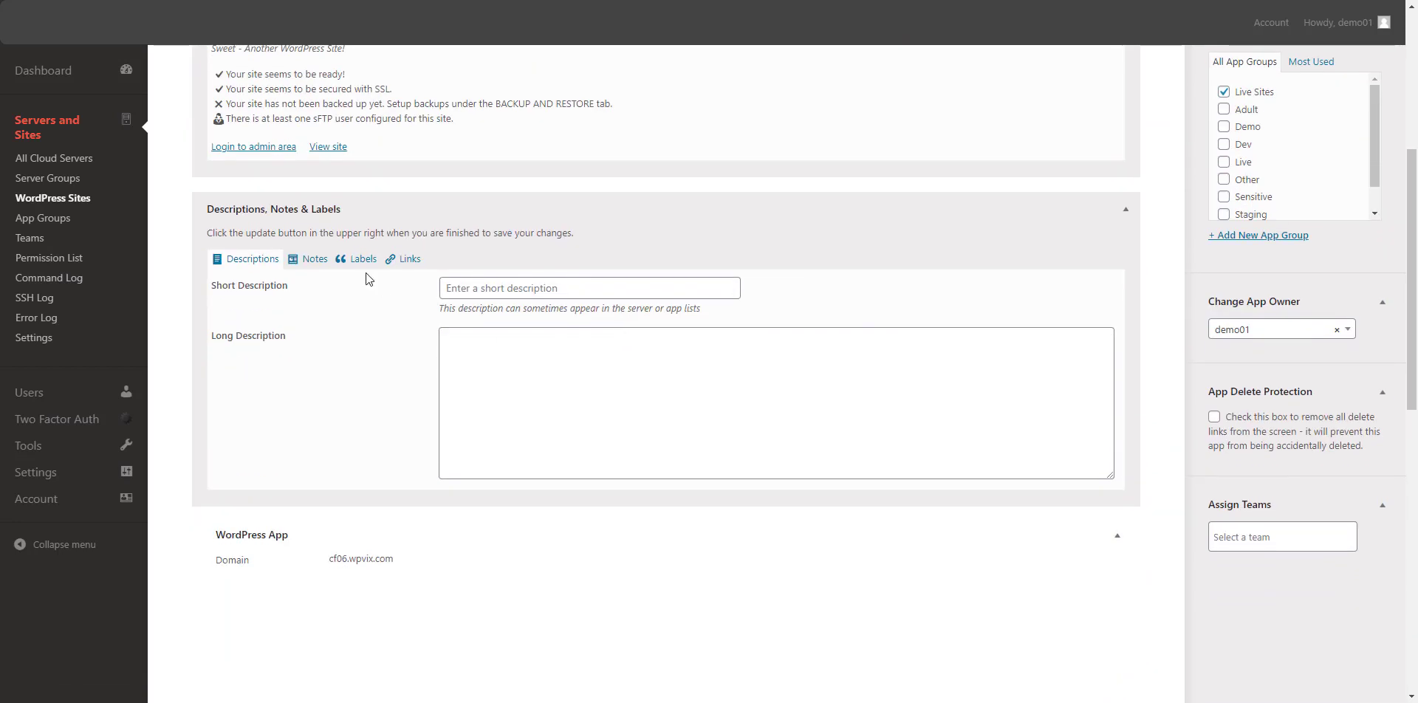
left_click(89, 204)
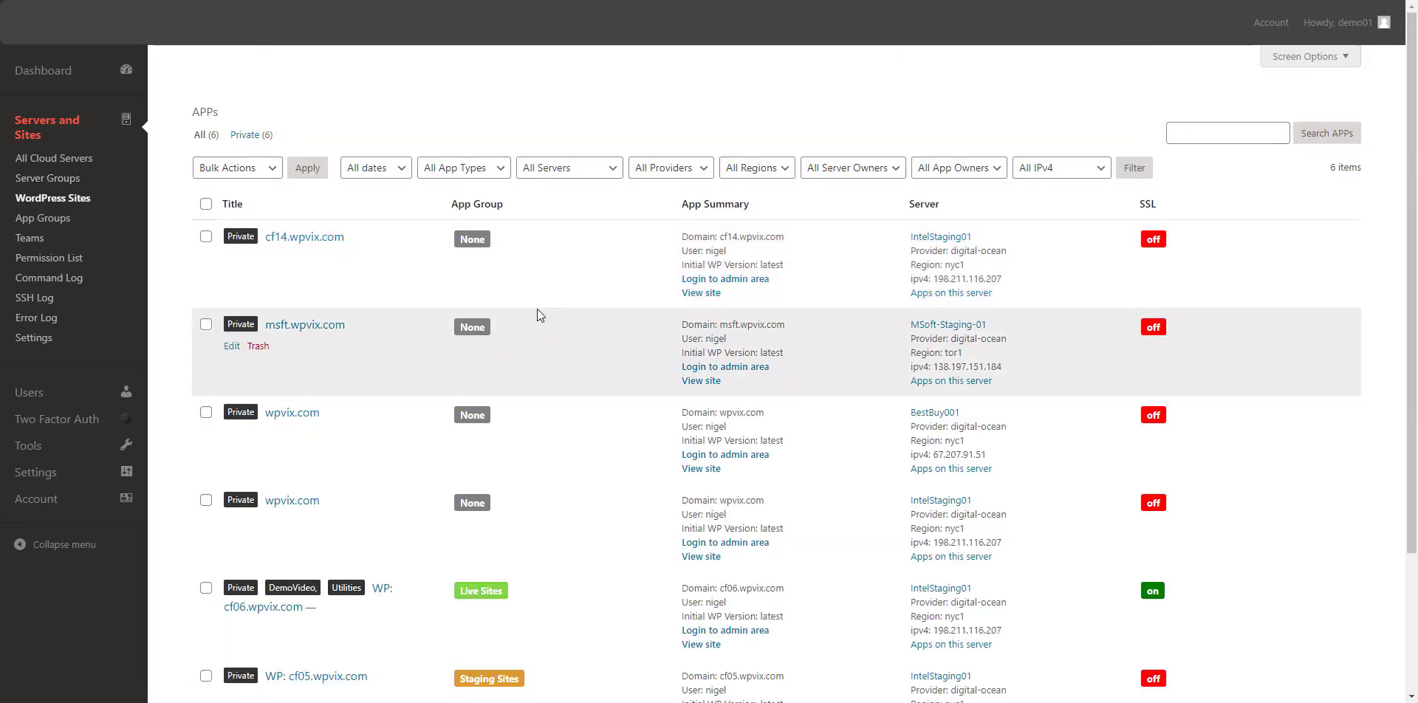
scroll(342, 426, "down", 3)
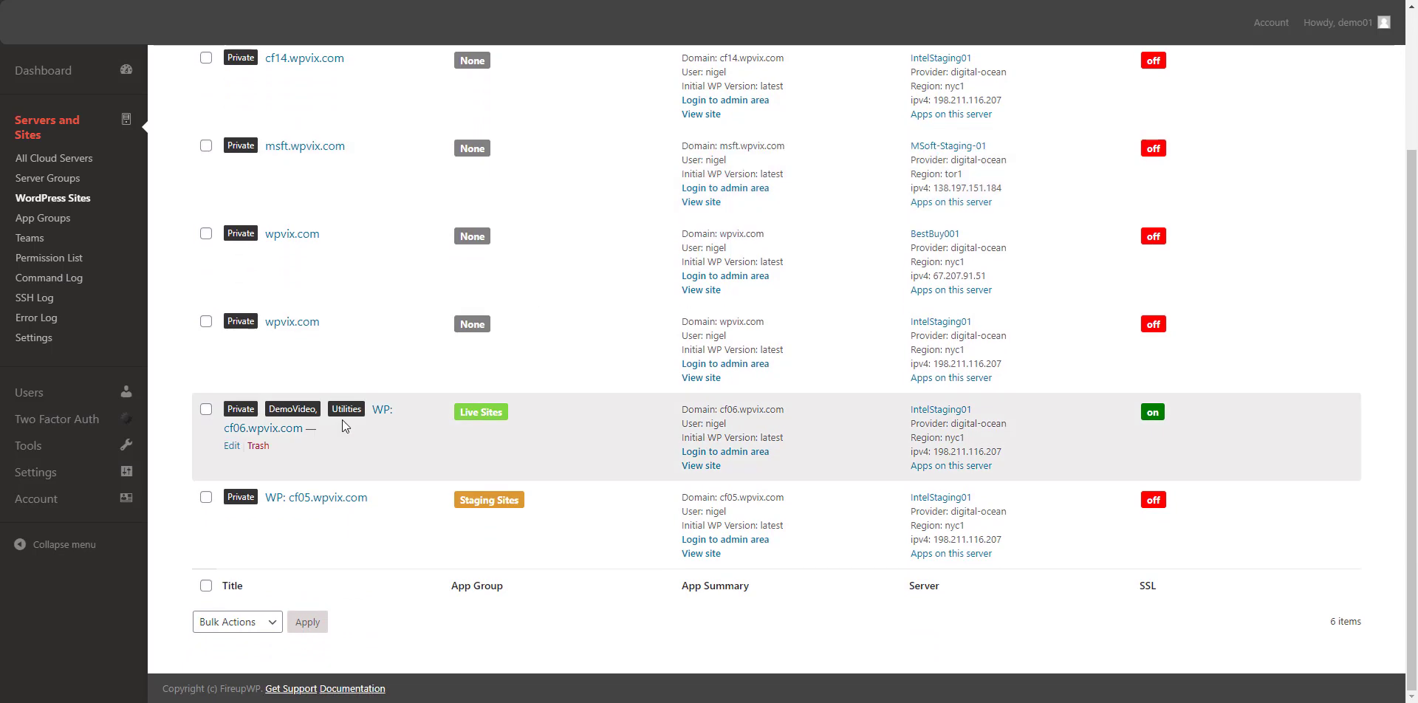
Step: Remove the DemoVideo label from cf06.wpvix.com and save the site
left_click(267, 430)
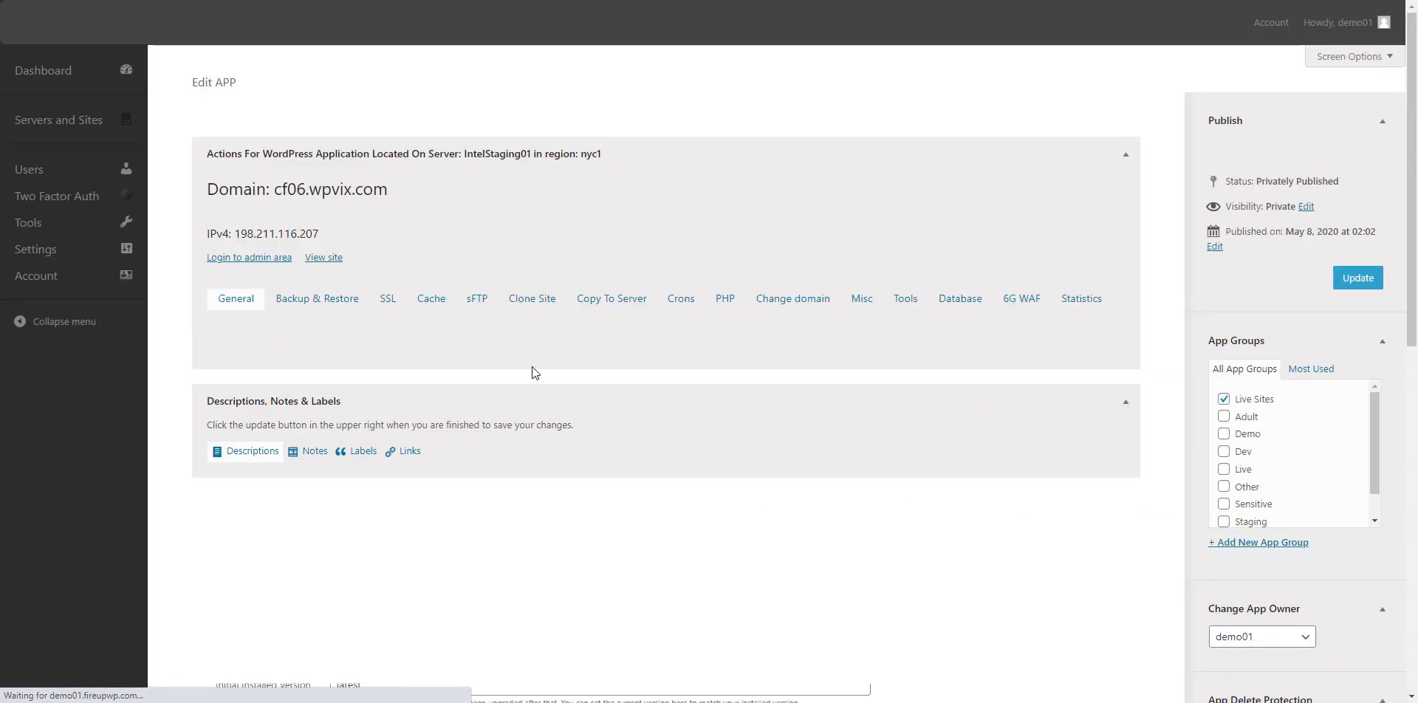
scroll(532, 367, "down", 6)
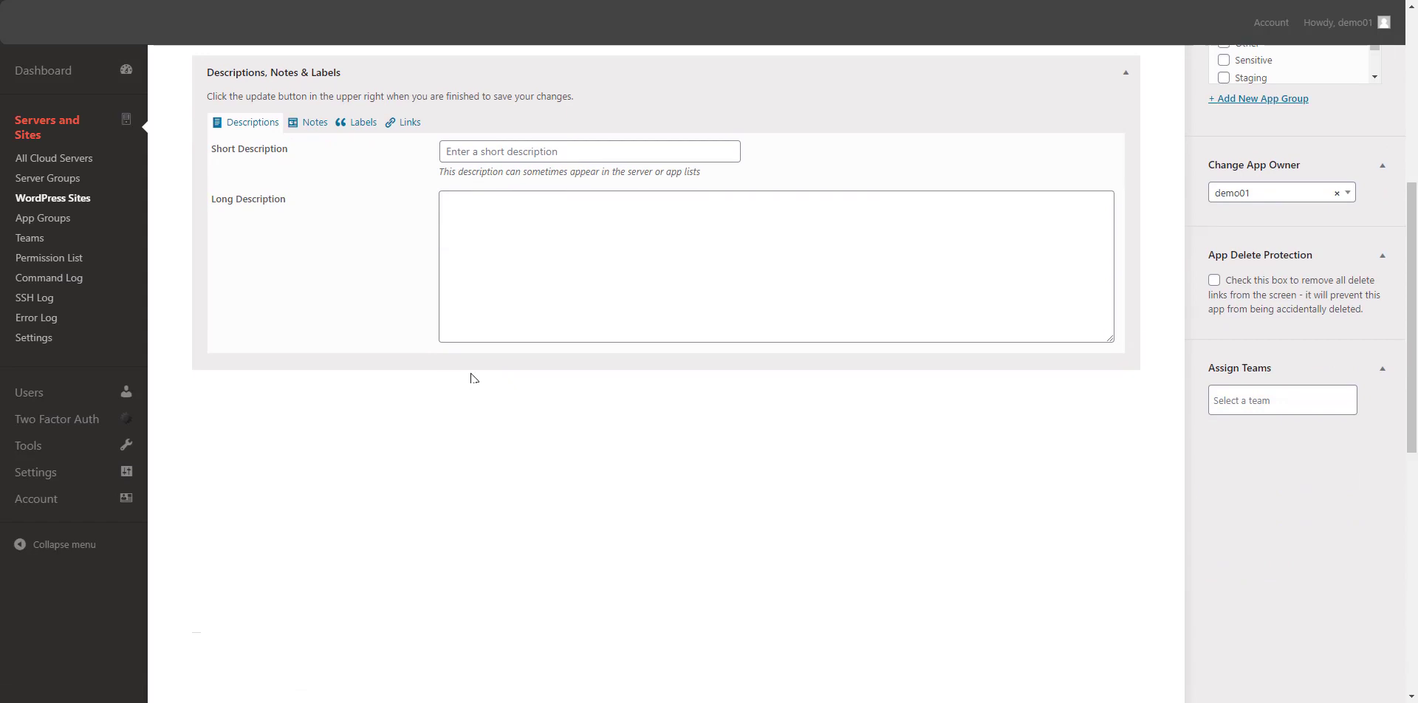
scroll(472, 373, "down", 2)
scroll(465, 355, "up", 2)
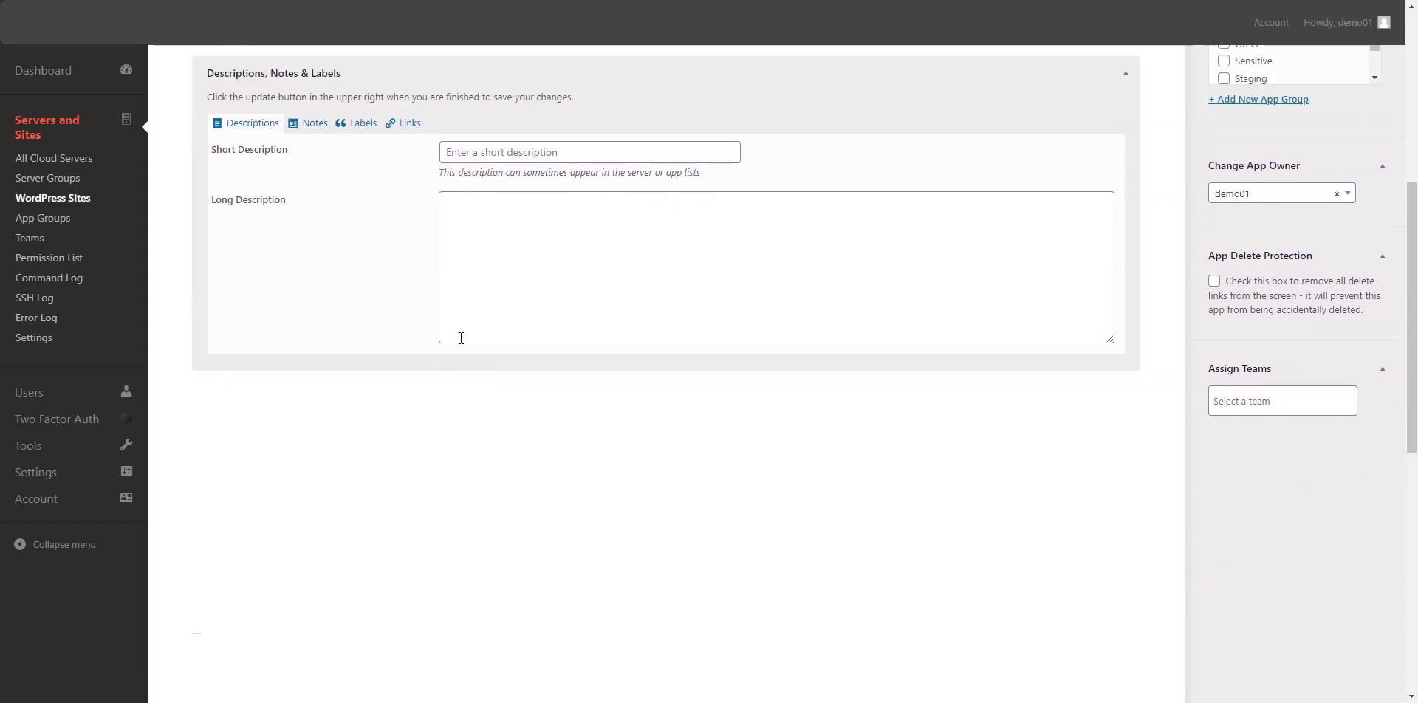
left_click(357, 124)
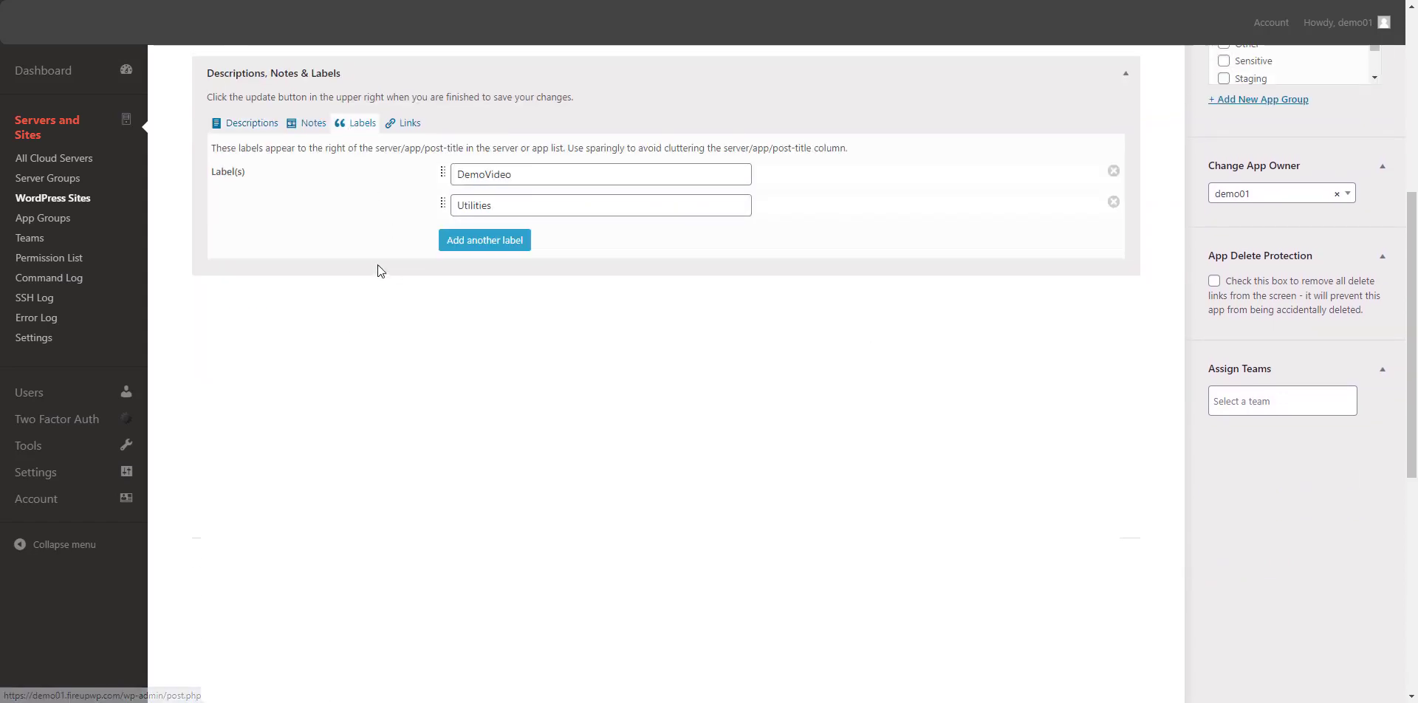
left_click(1113, 170)
scroll(1058, 308, "up", 5)
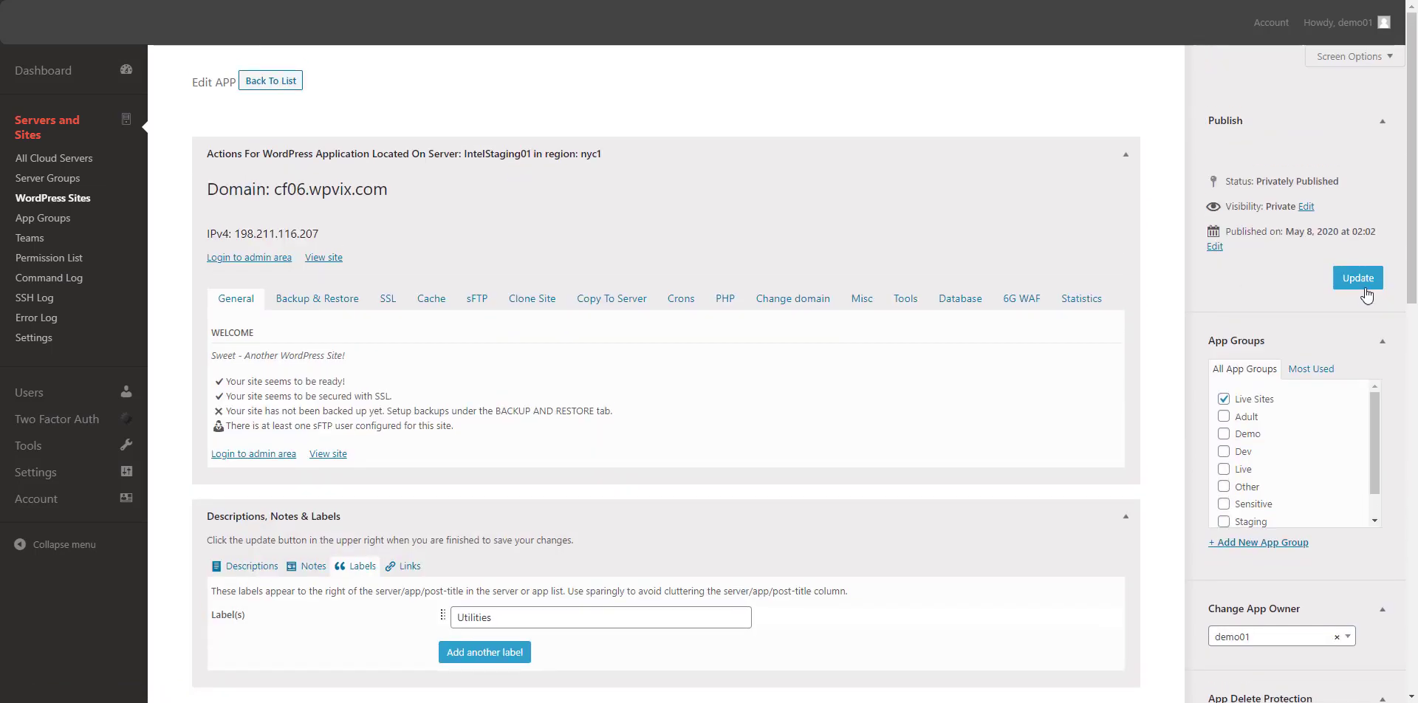
left_click(1357, 277)
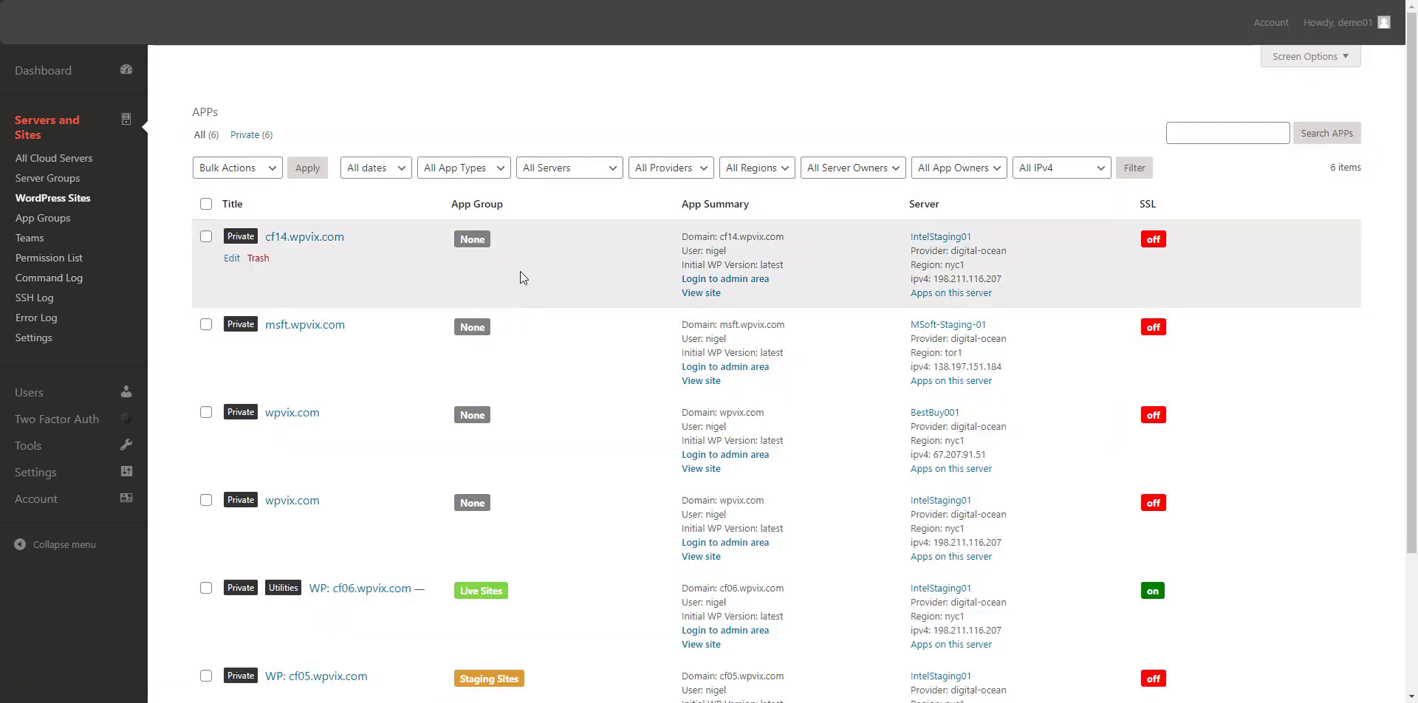
Step: Review the sites' app groups, show only the Staging Sites group, and return to the full WordPress sites list
scroll(530, 269, "down", 3)
scroll(531, 269, "up", 3)
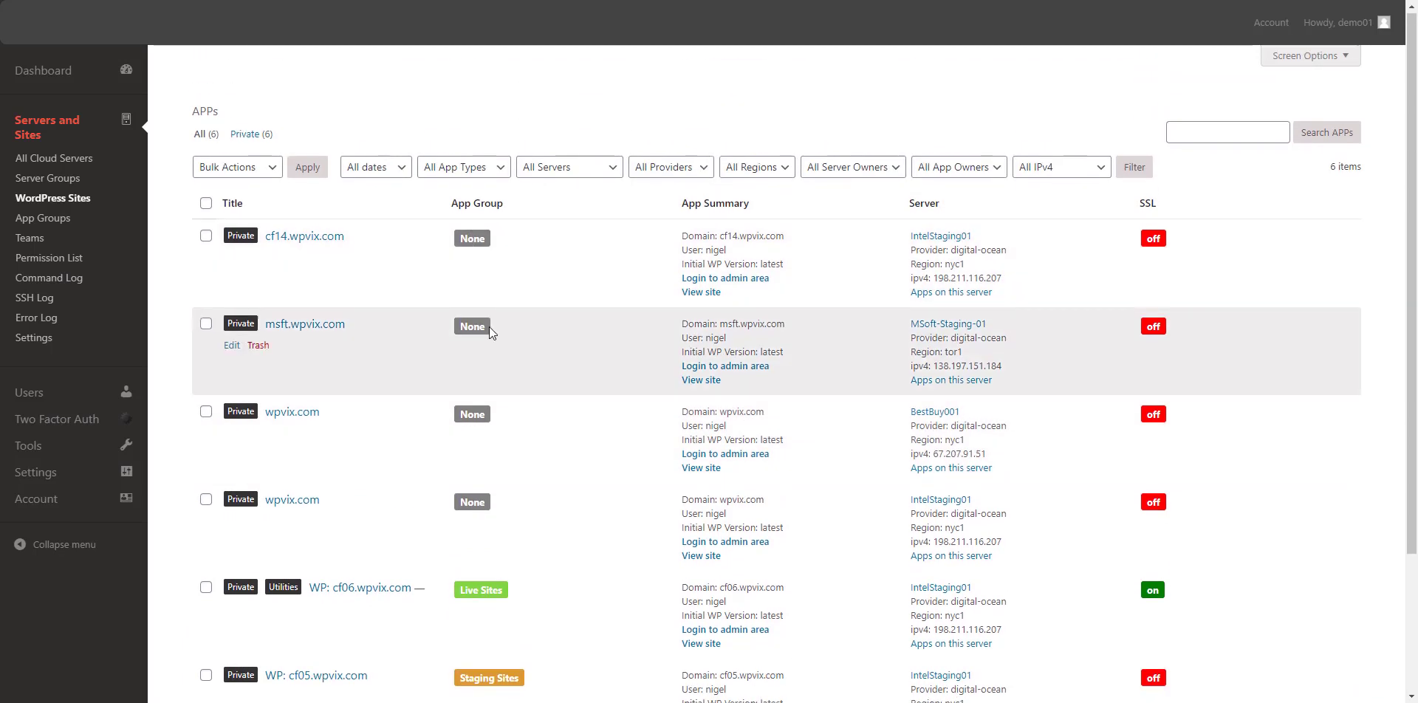
scroll(489, 326, "down", 3)
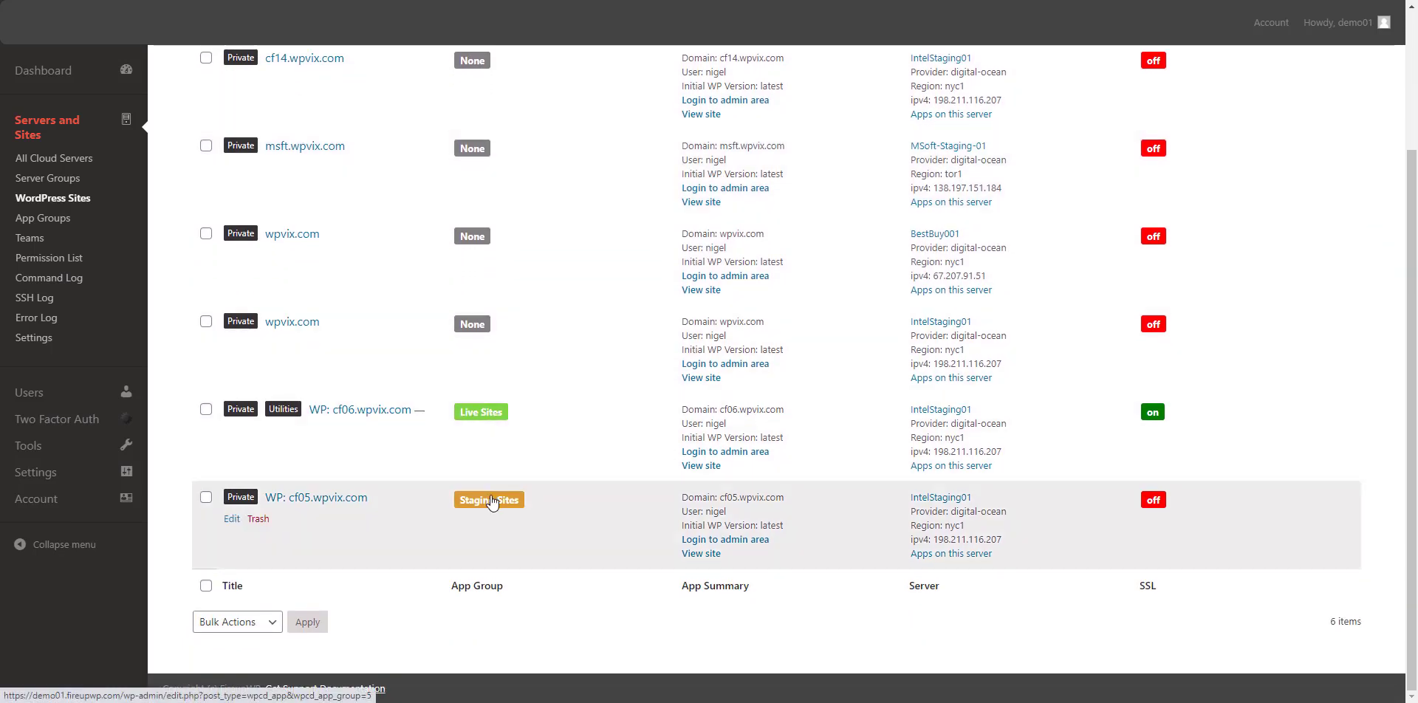
left_click(494, 498)
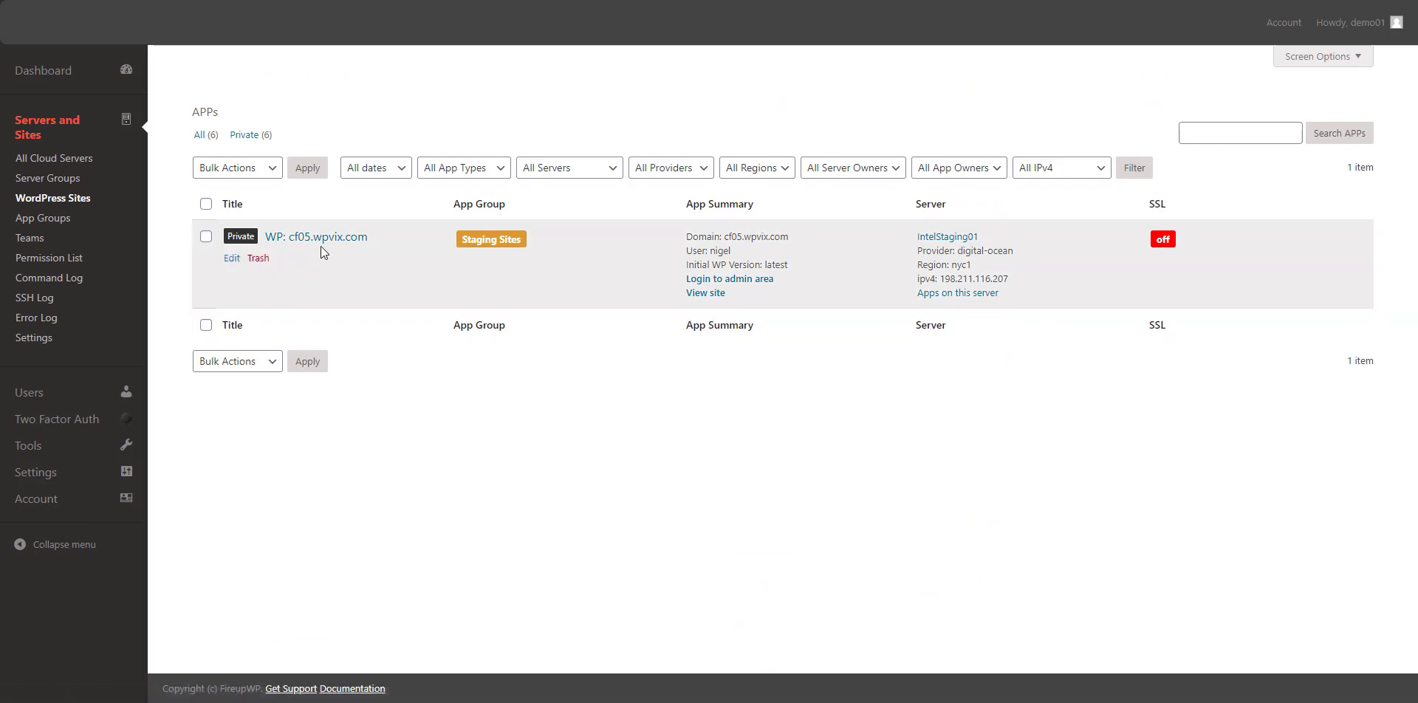
left_click(54, 198)
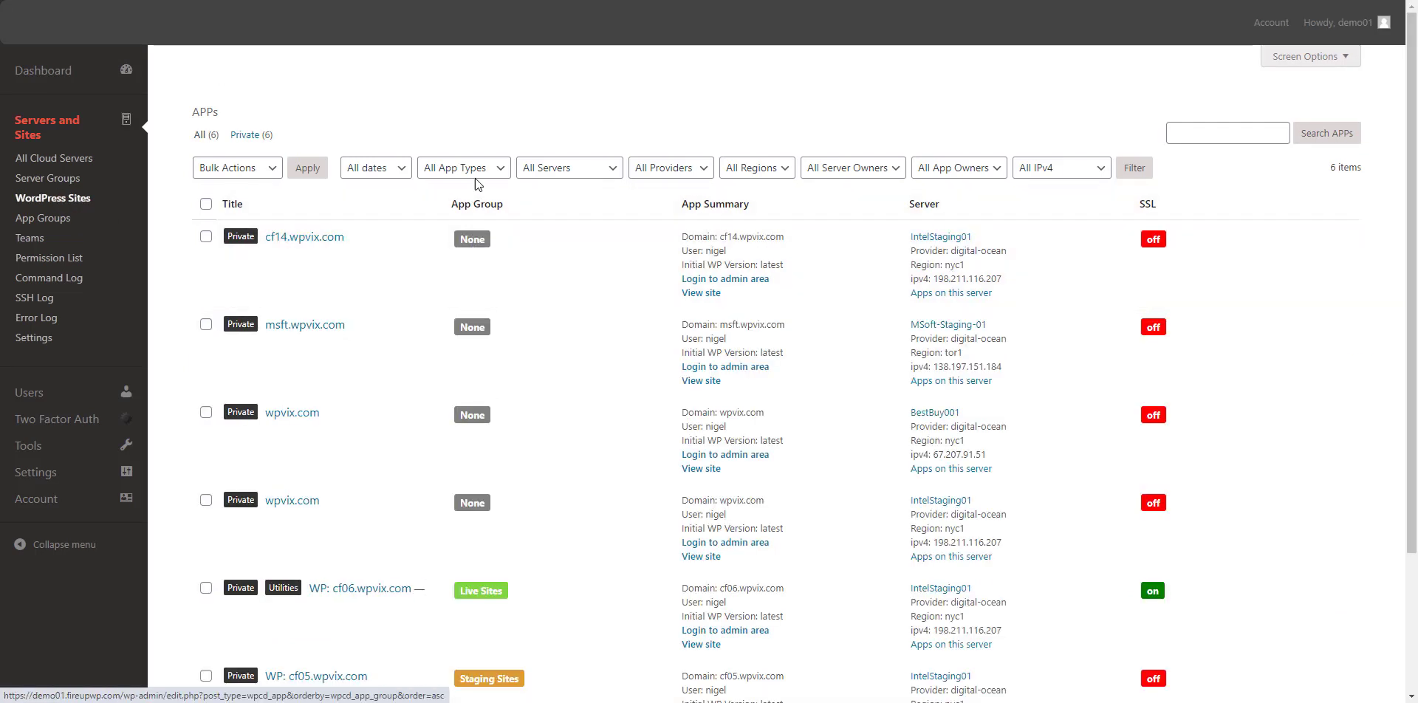
Step: Filter the WordPress sites list to show only sites on the IBM001 server
left_click(539, 170)
left_click(542, 216)
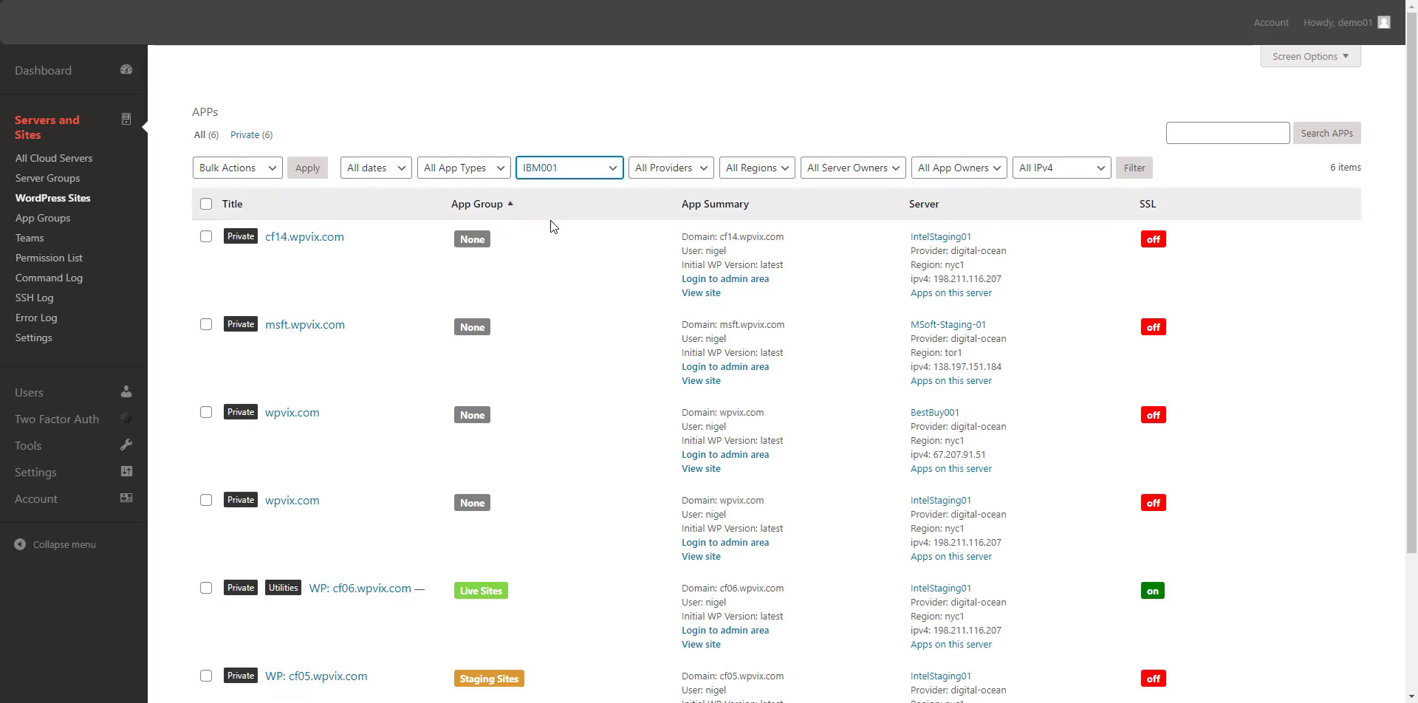
left_click(1135, 168)
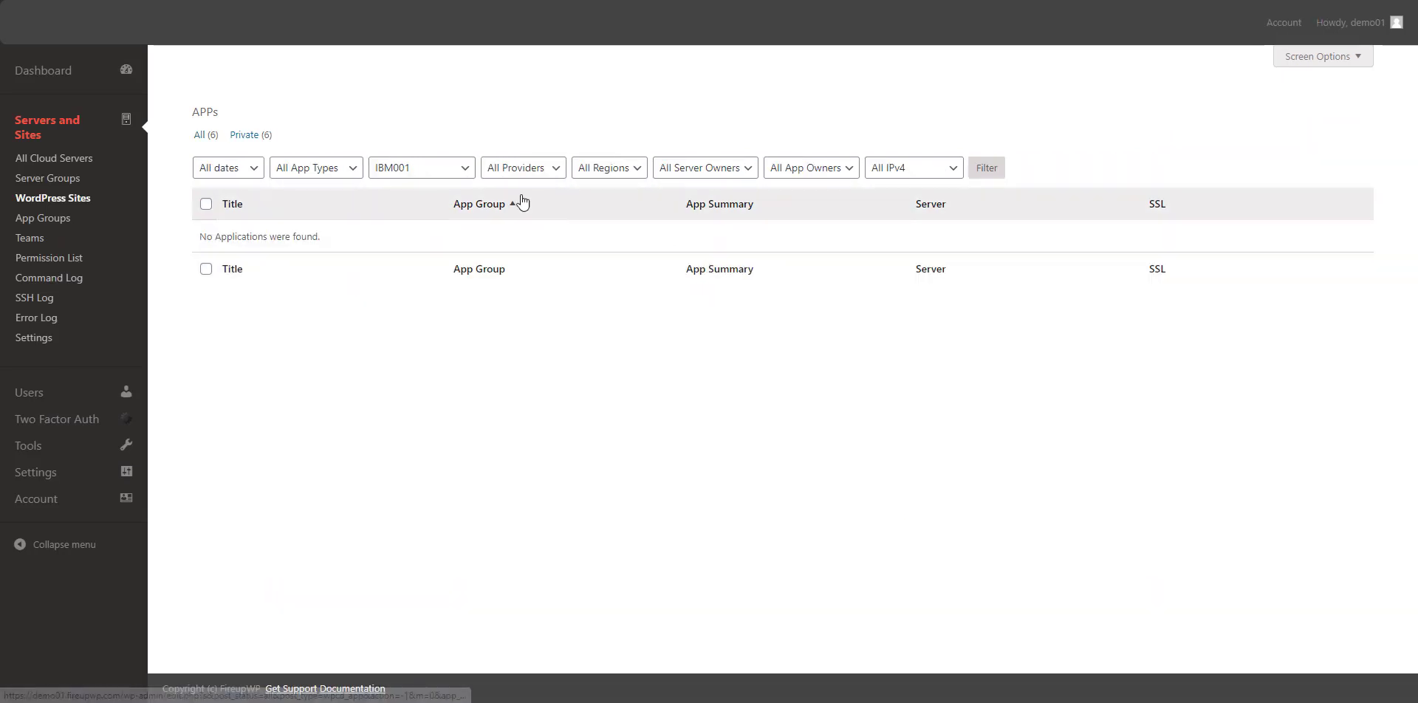
Step: Change the server filter to IntelStaging01 and apply it to the sites list
left_click(513, 172)
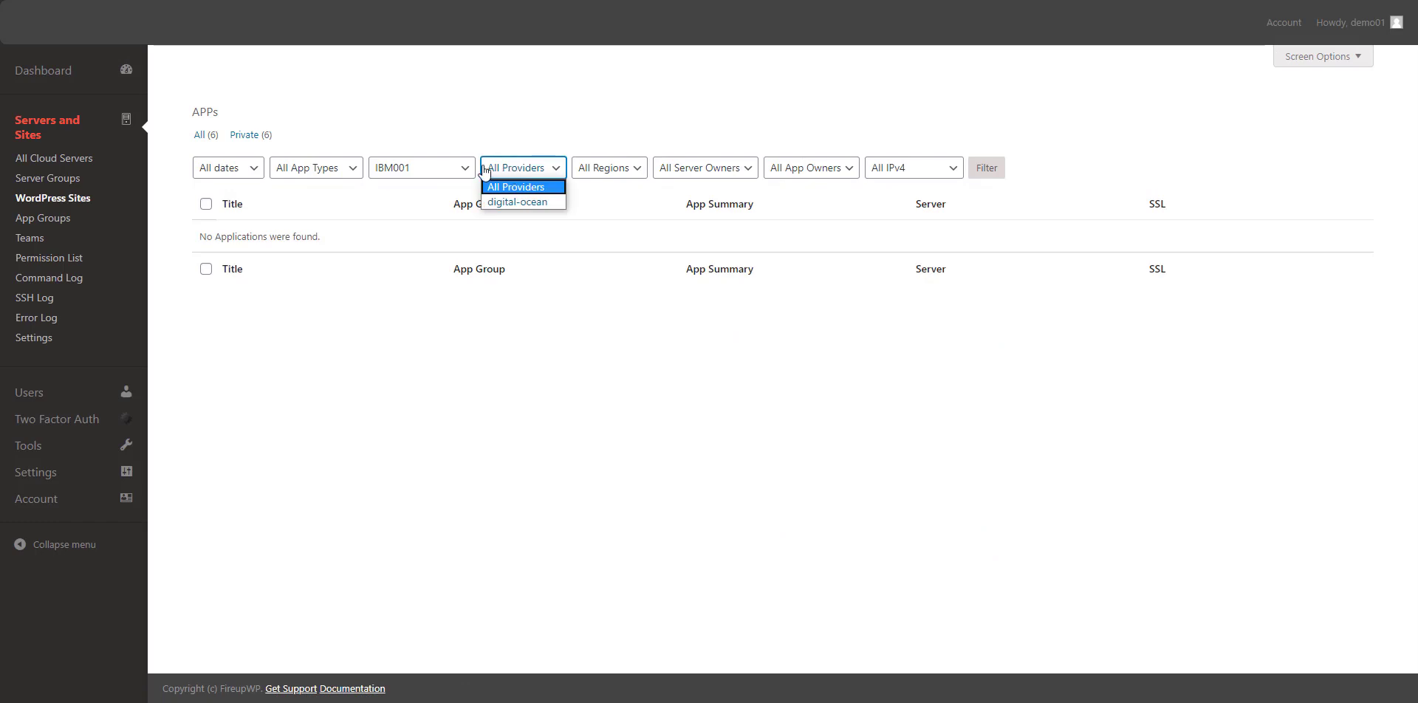
left_click(459, 169)
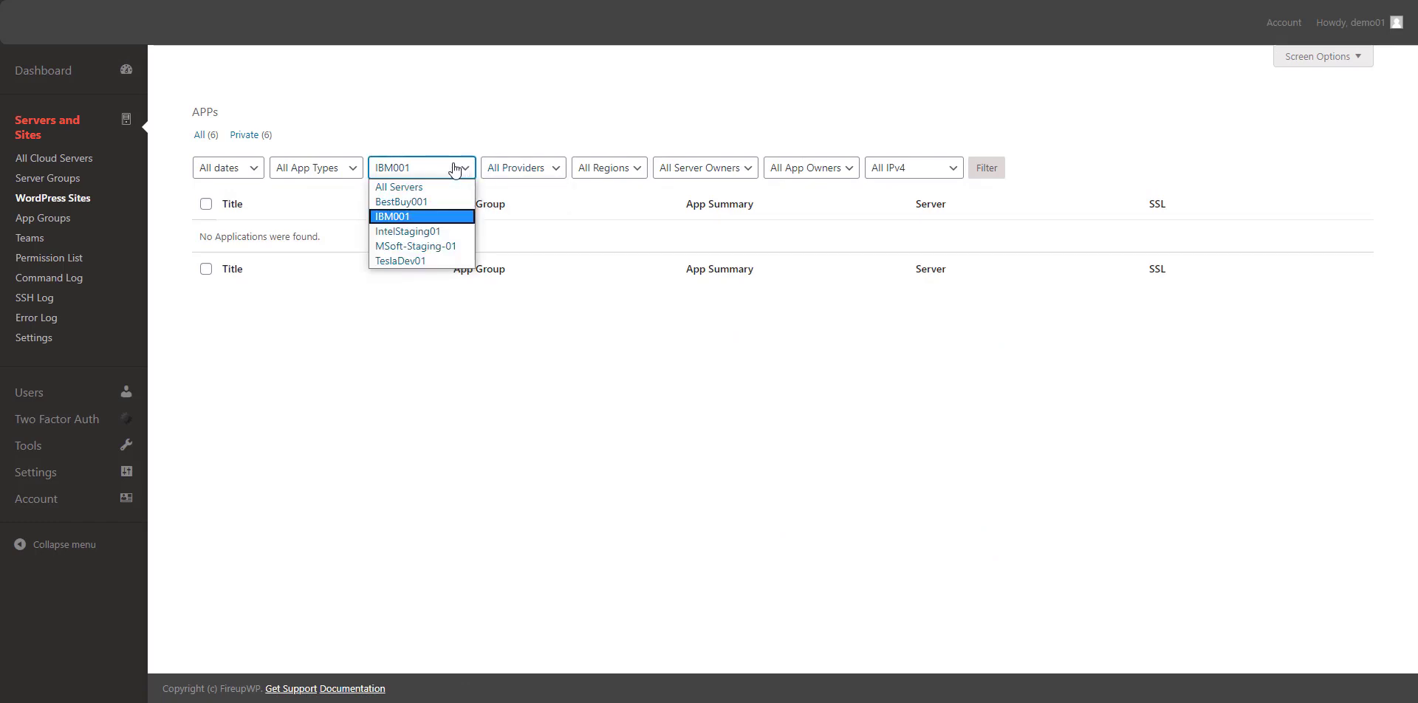
left_click(436, 232)
left_click(975, 170)
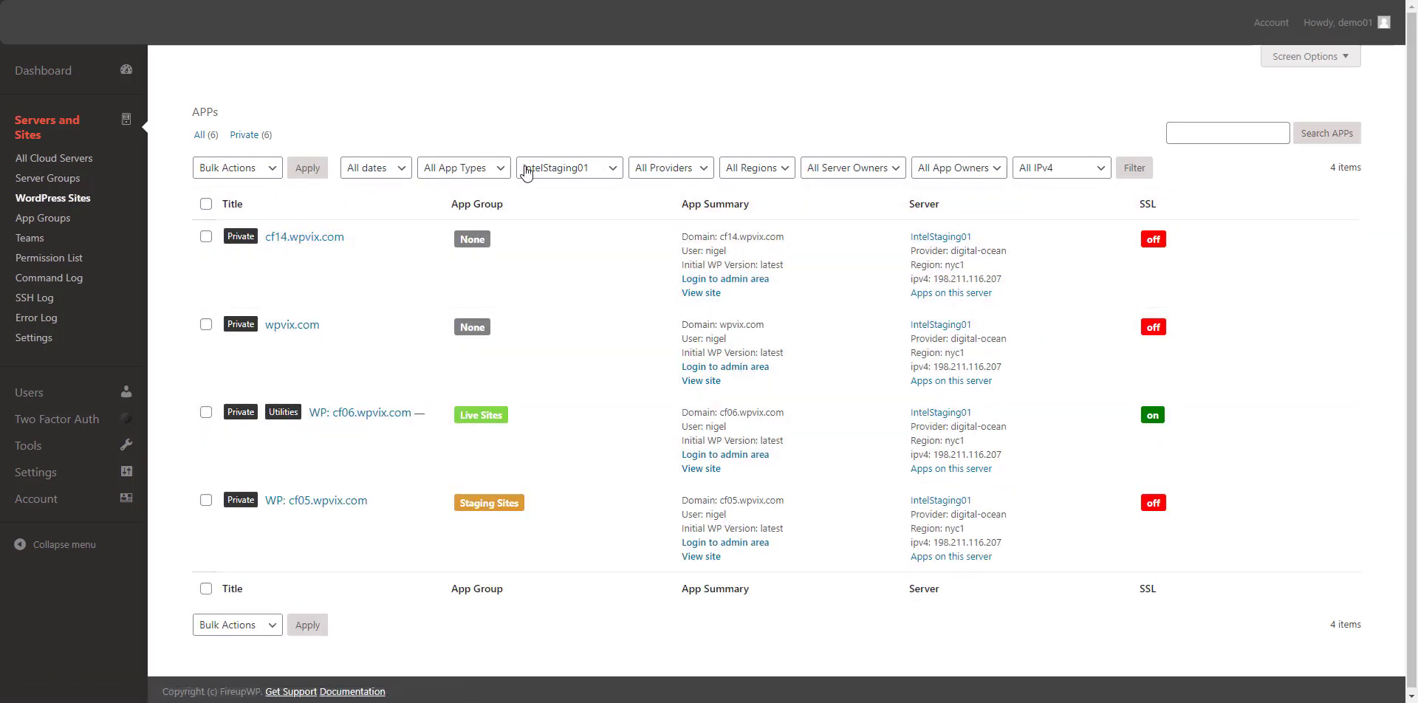
Step: Narrow the IntelStaging01 sites to the nyc1 region
left_click(755, 172)
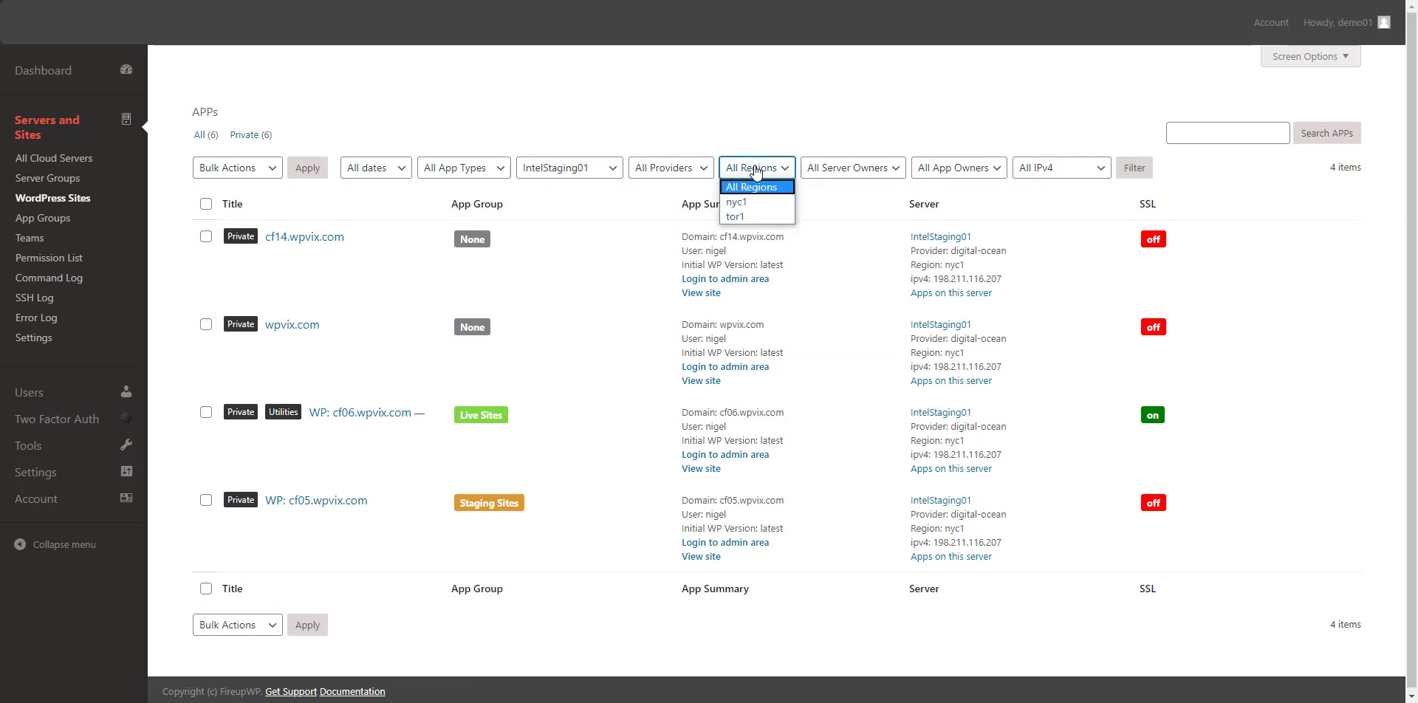
left_click(734, 202)
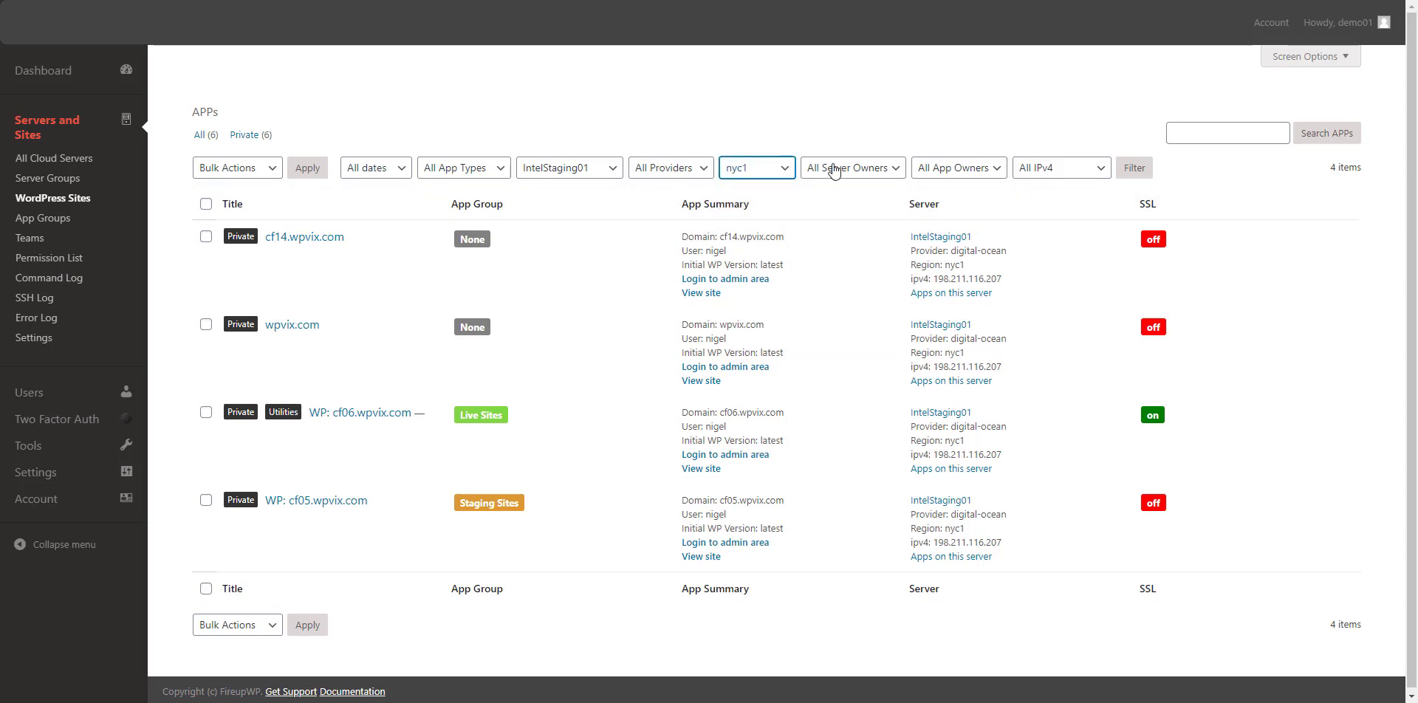
left_click(1134, 169)
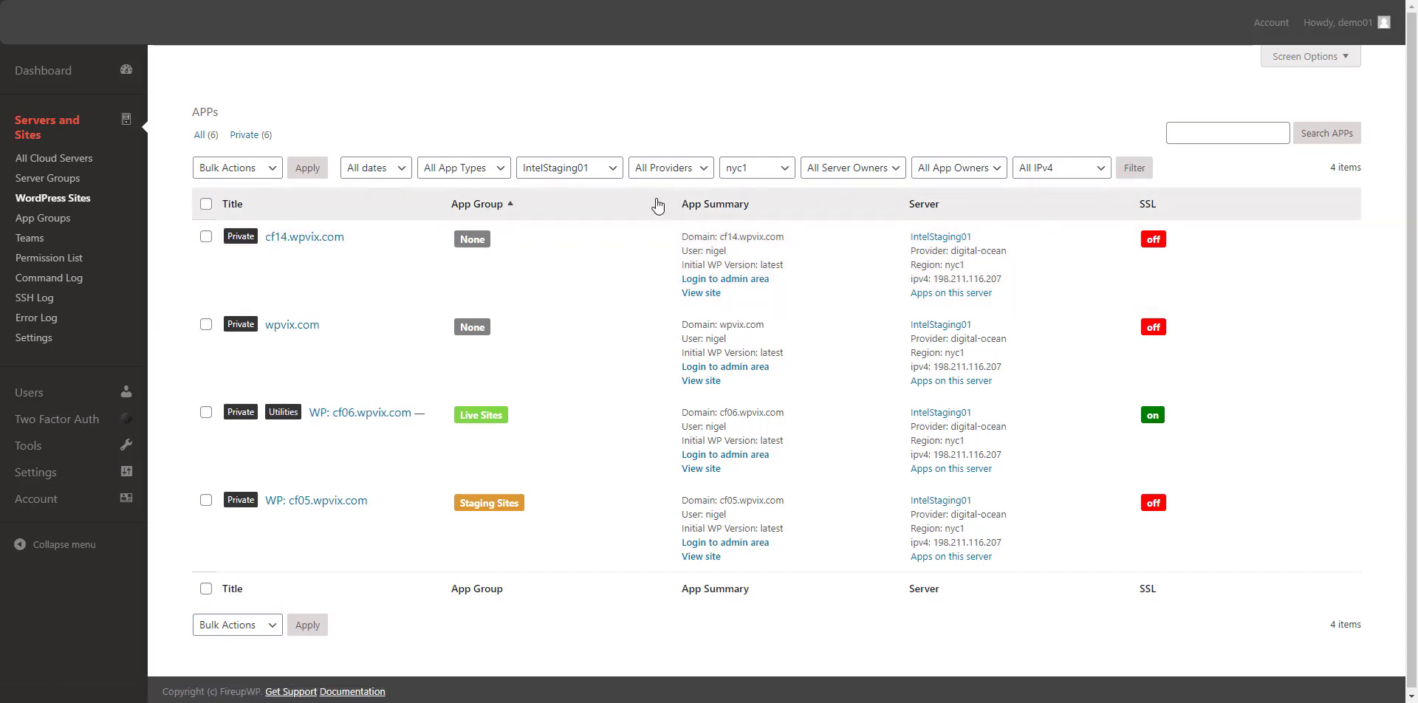
Step: Reset the server filter to All Servers and show only sites in the tor1 region
left_click(585, 168)
left_click(573, 190)
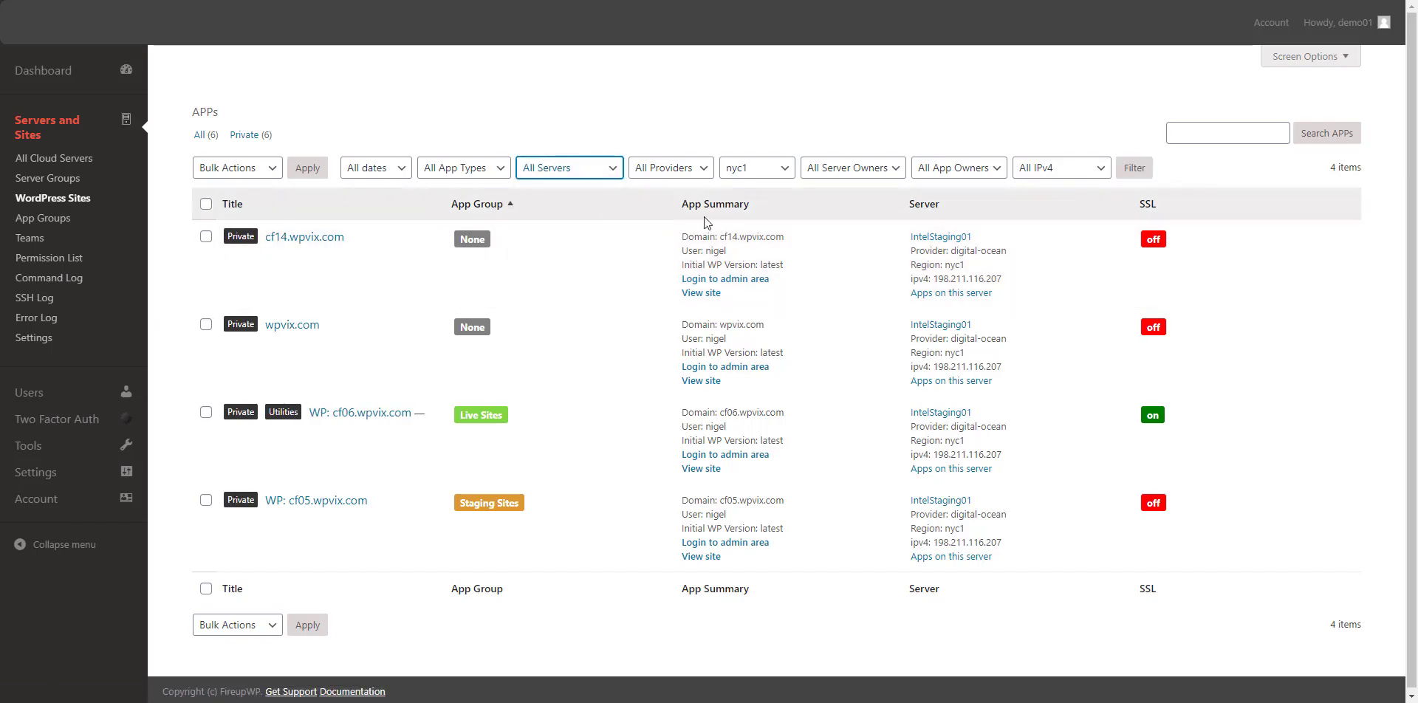
left_click(768, 172)
left_click(739, 216)
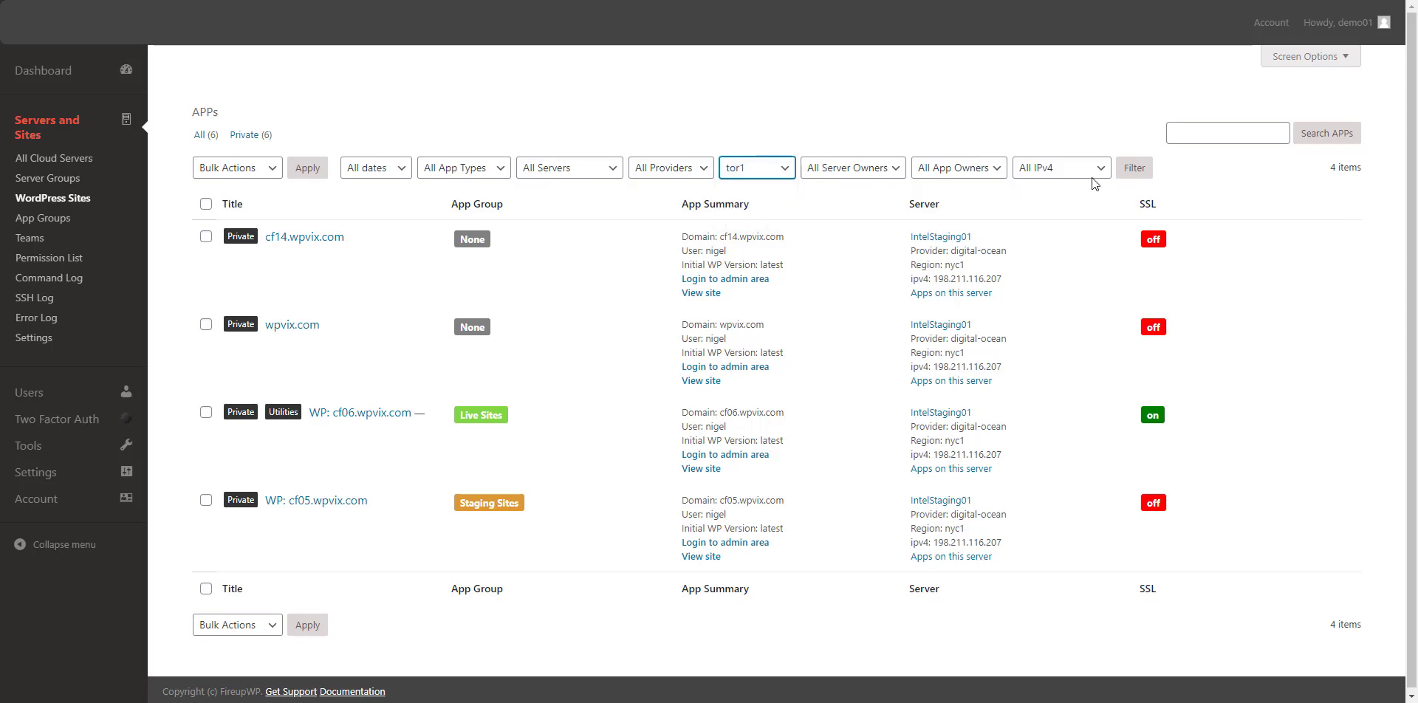
left_click(1135, 168)
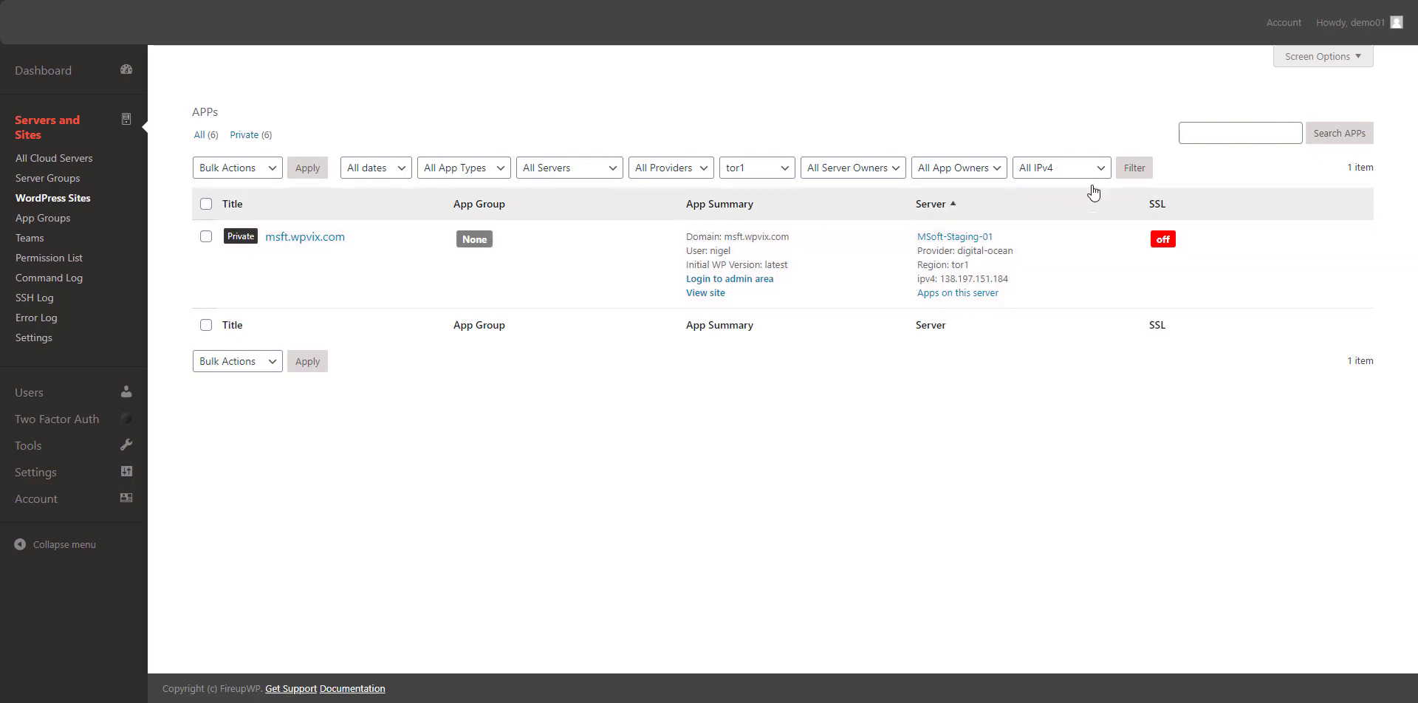
Step: Search the filtered sites for "ibm" and return to the full WordPress sites list
left_click(1210, 134)
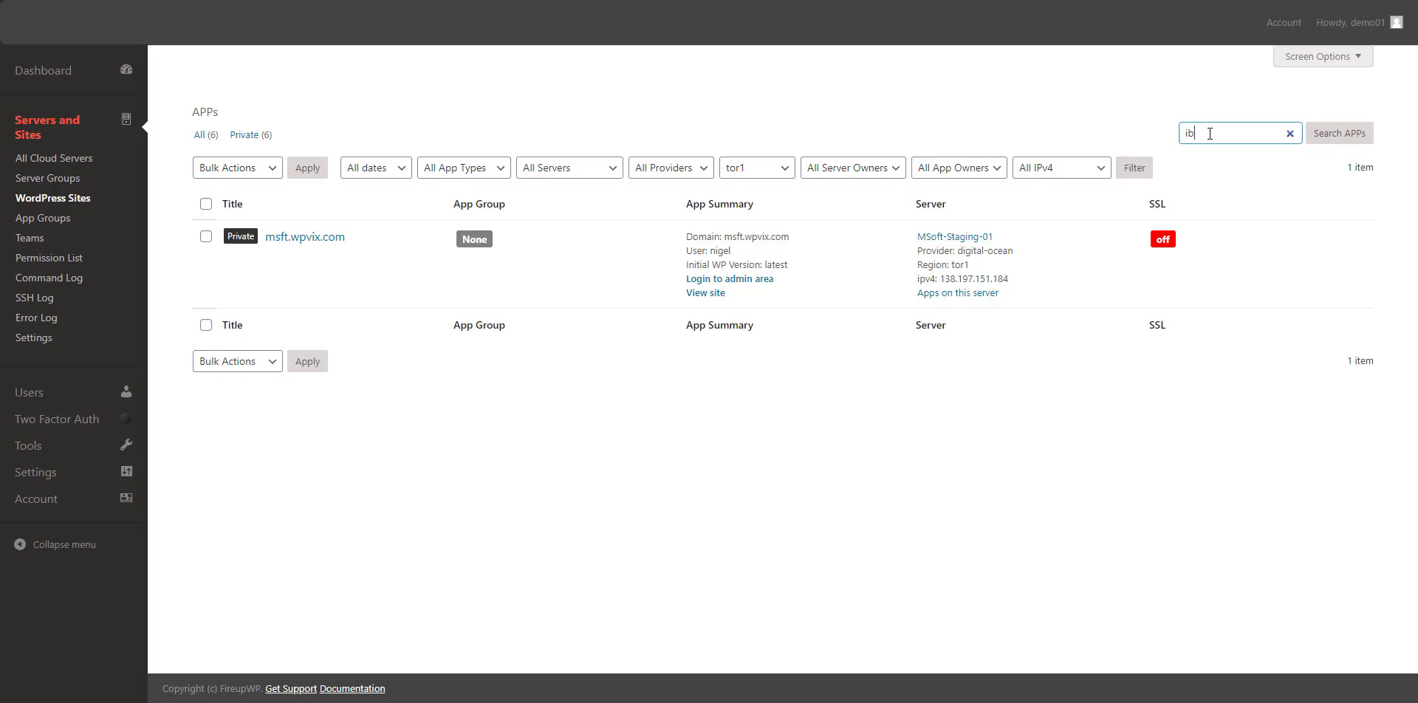
type("ibm")
key("Return")
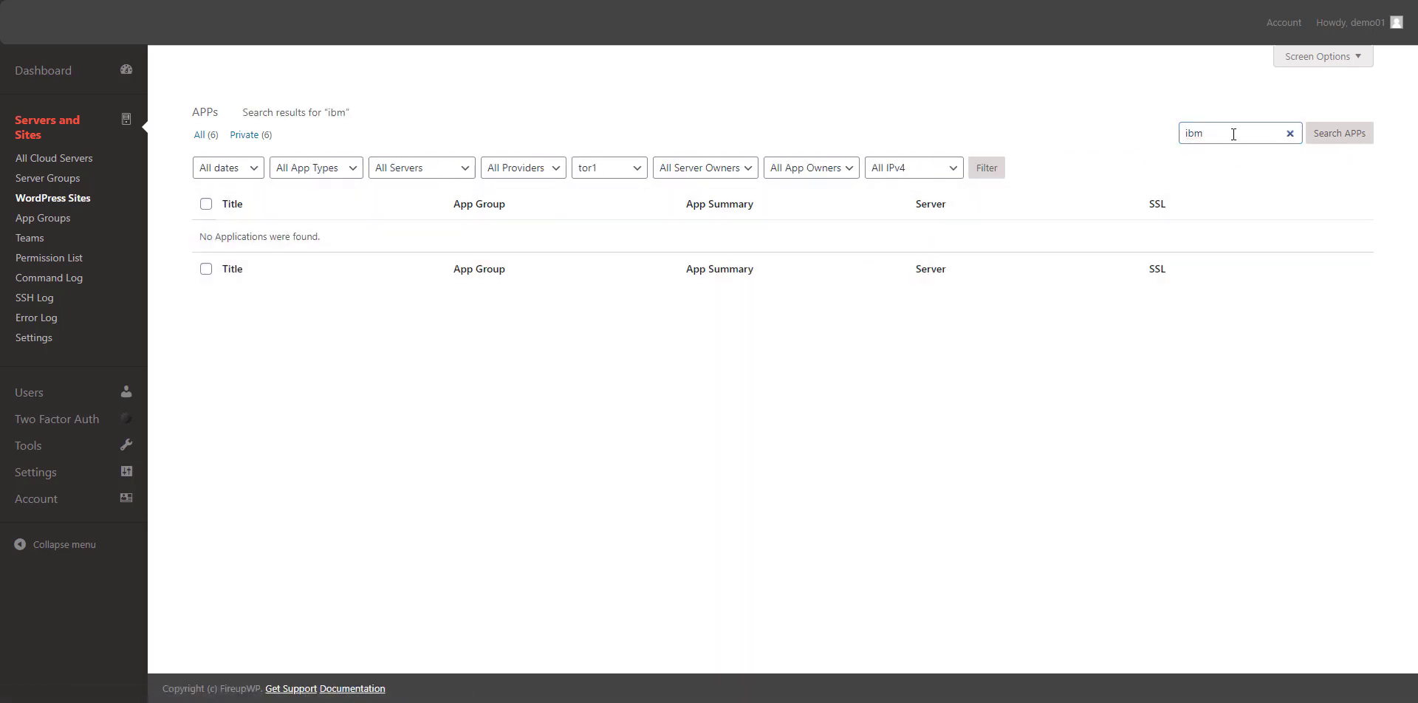
left_click_drag(1234, 133, 1149, 139)
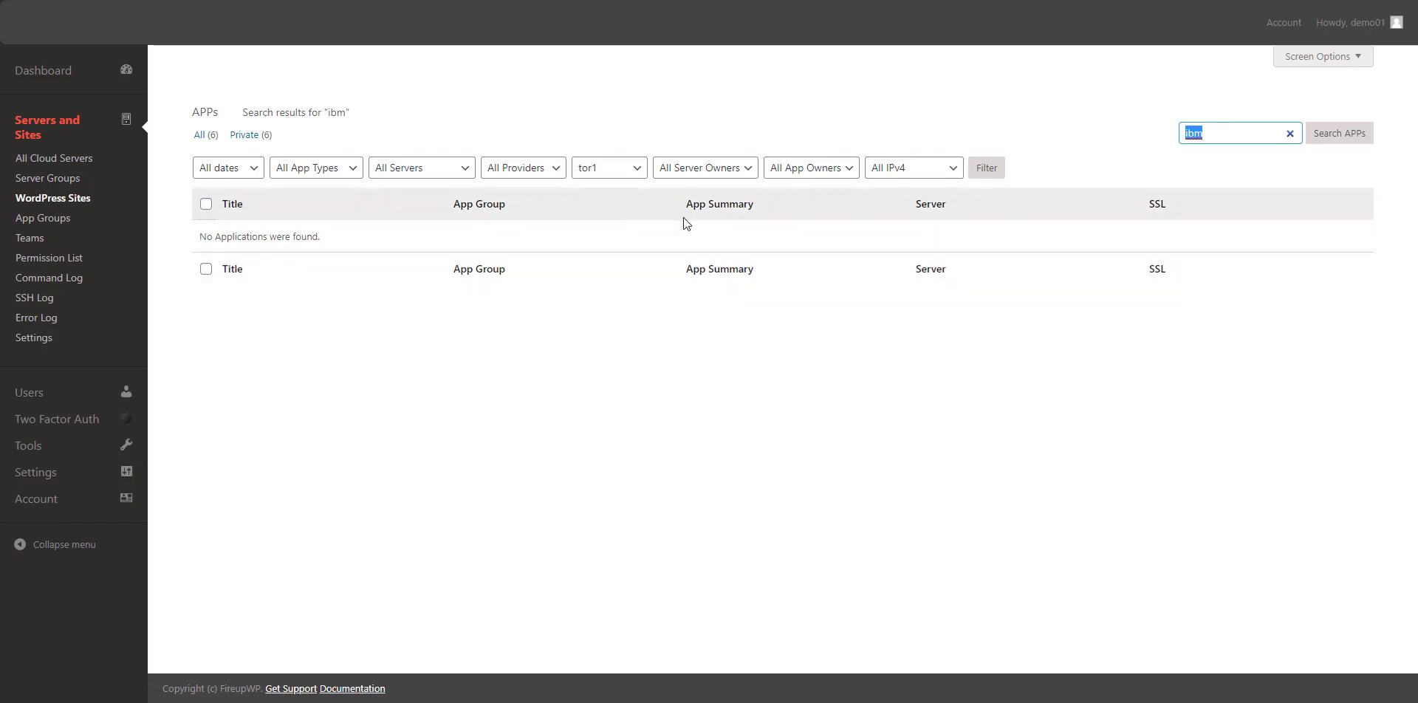
left_click(74, 204)
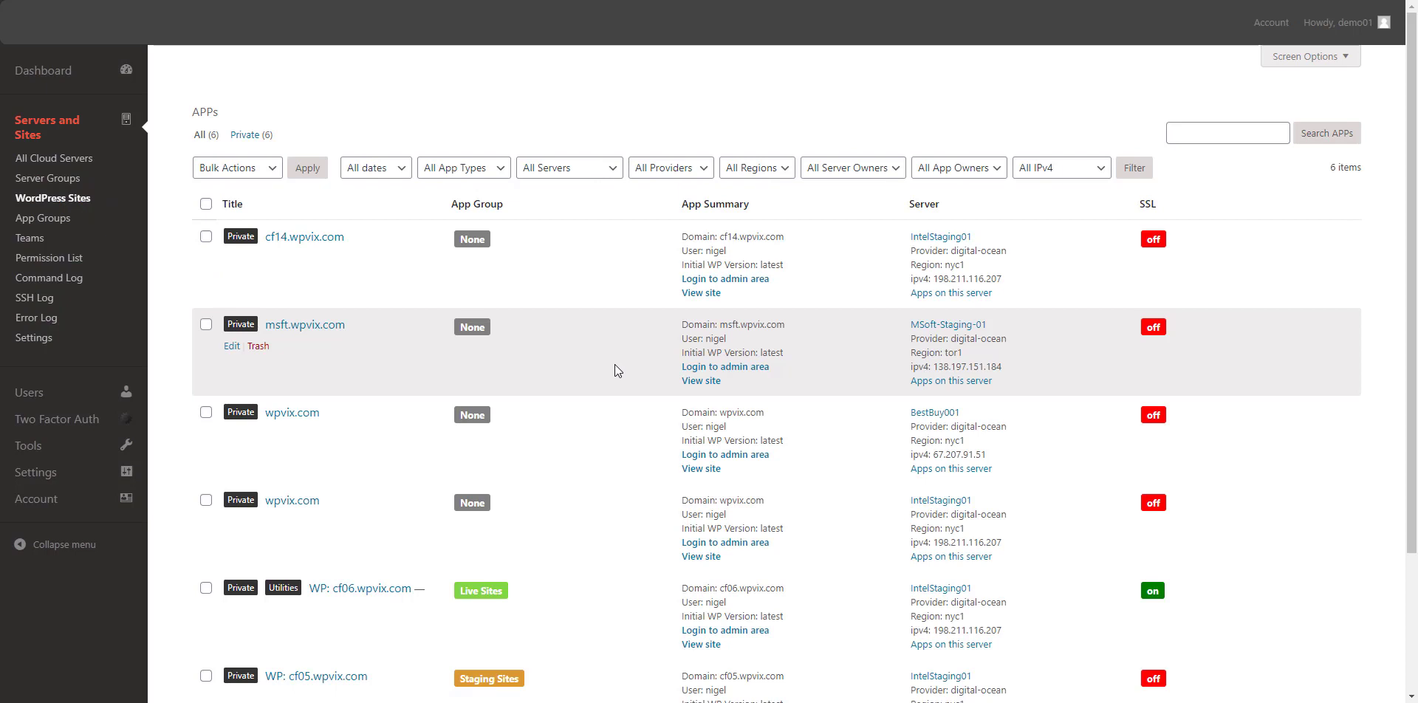
Step: Search the WordPress sites for "msft" and return to the full sites list
left_click(1179, 131)
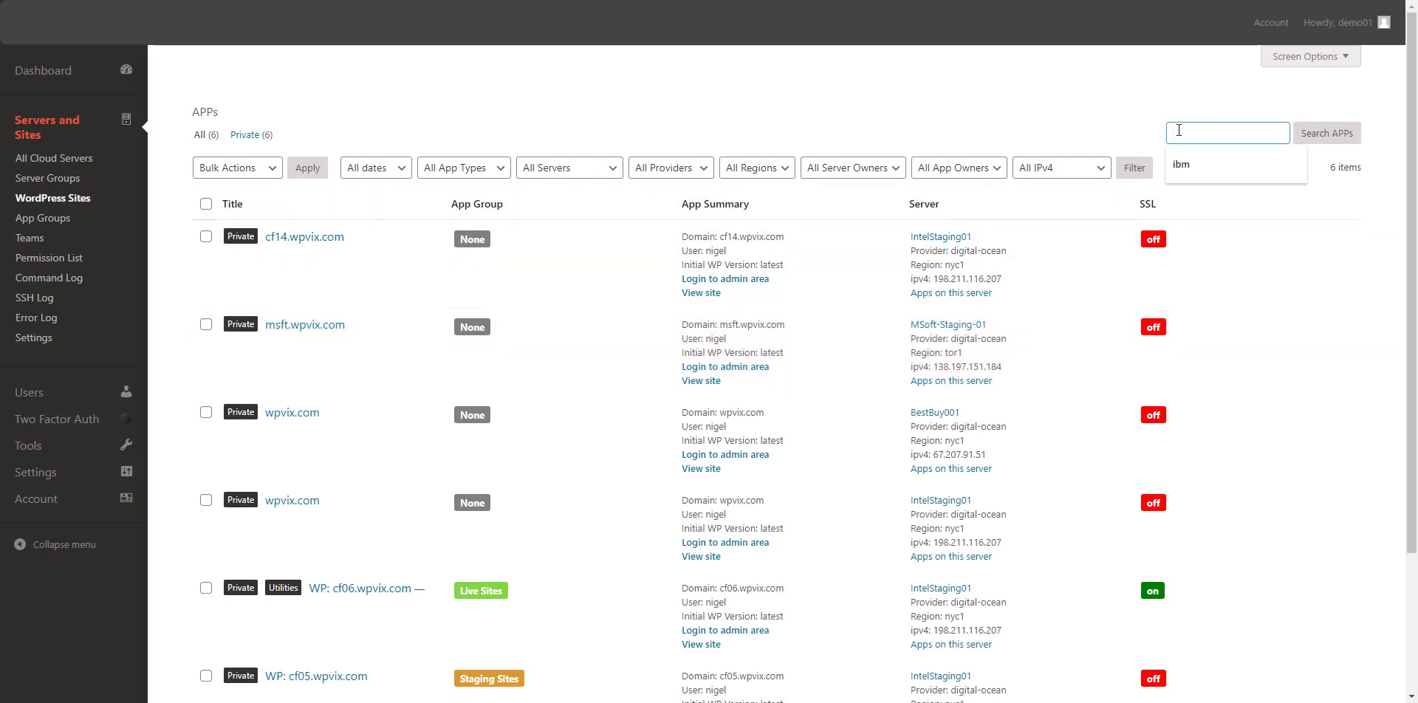
type("msft")
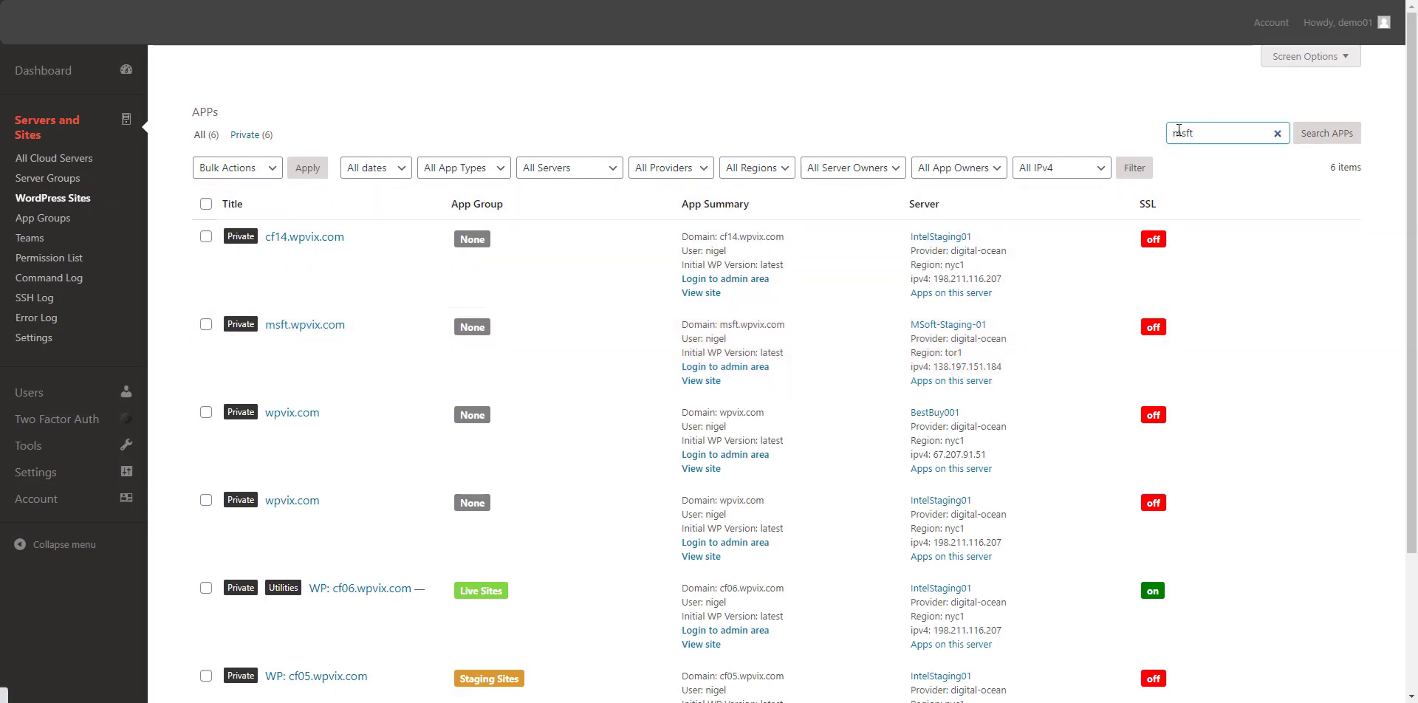
key("Return")
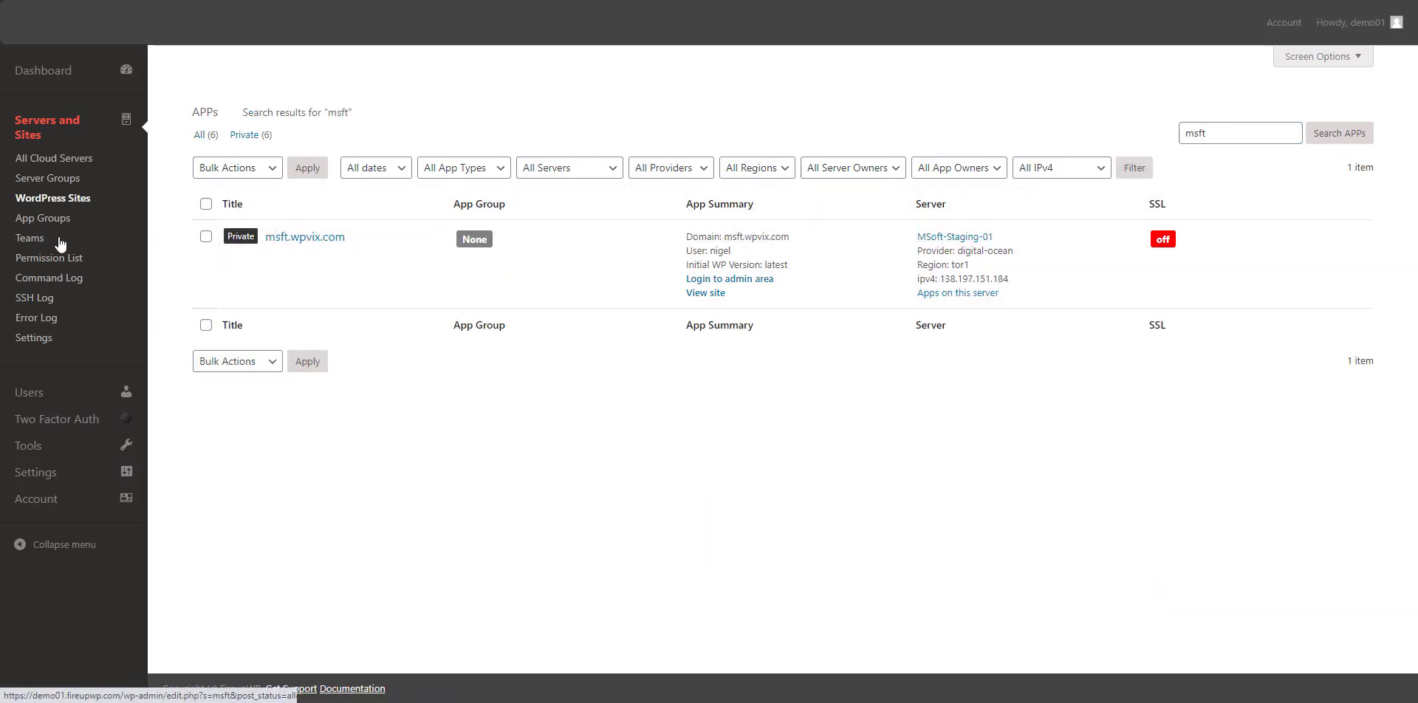
left_click(45, 198)
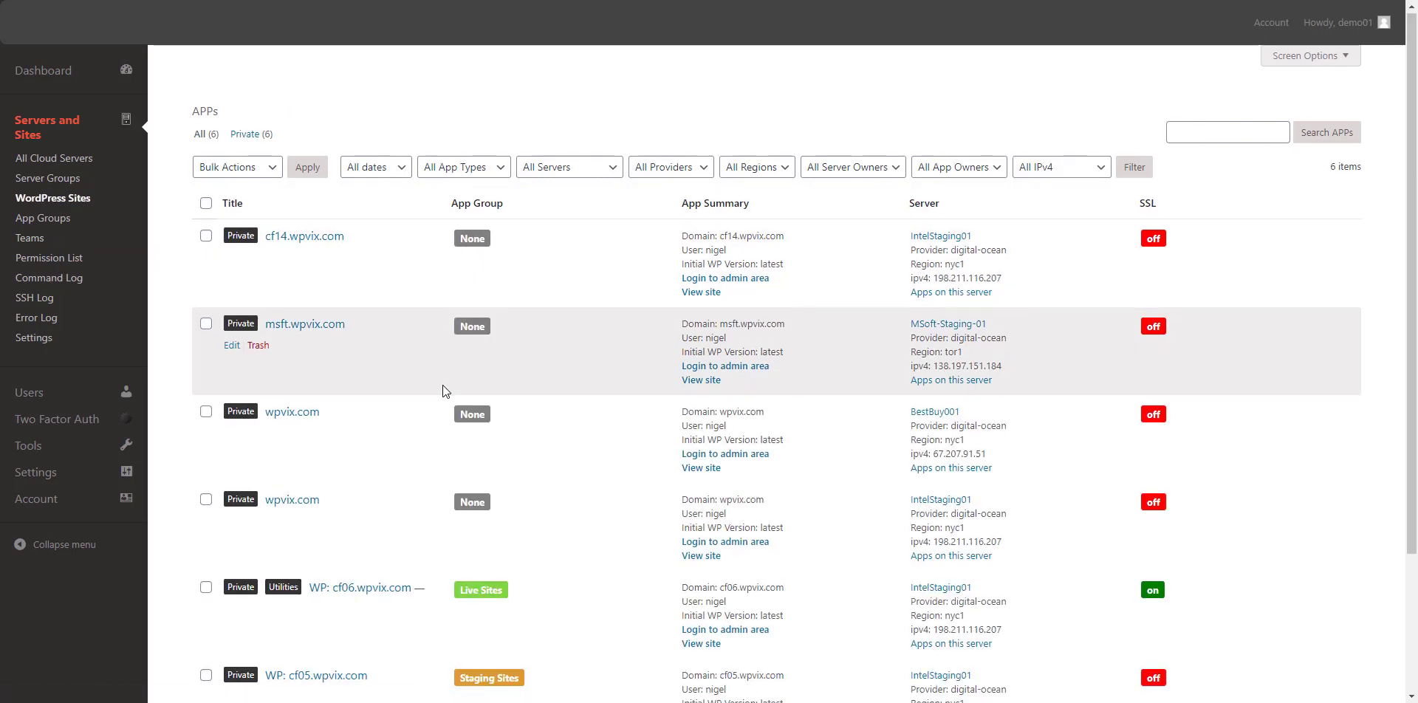
Step: Look over the full sites list and search it for "intel"
scroll(443, 386, "down", 2)
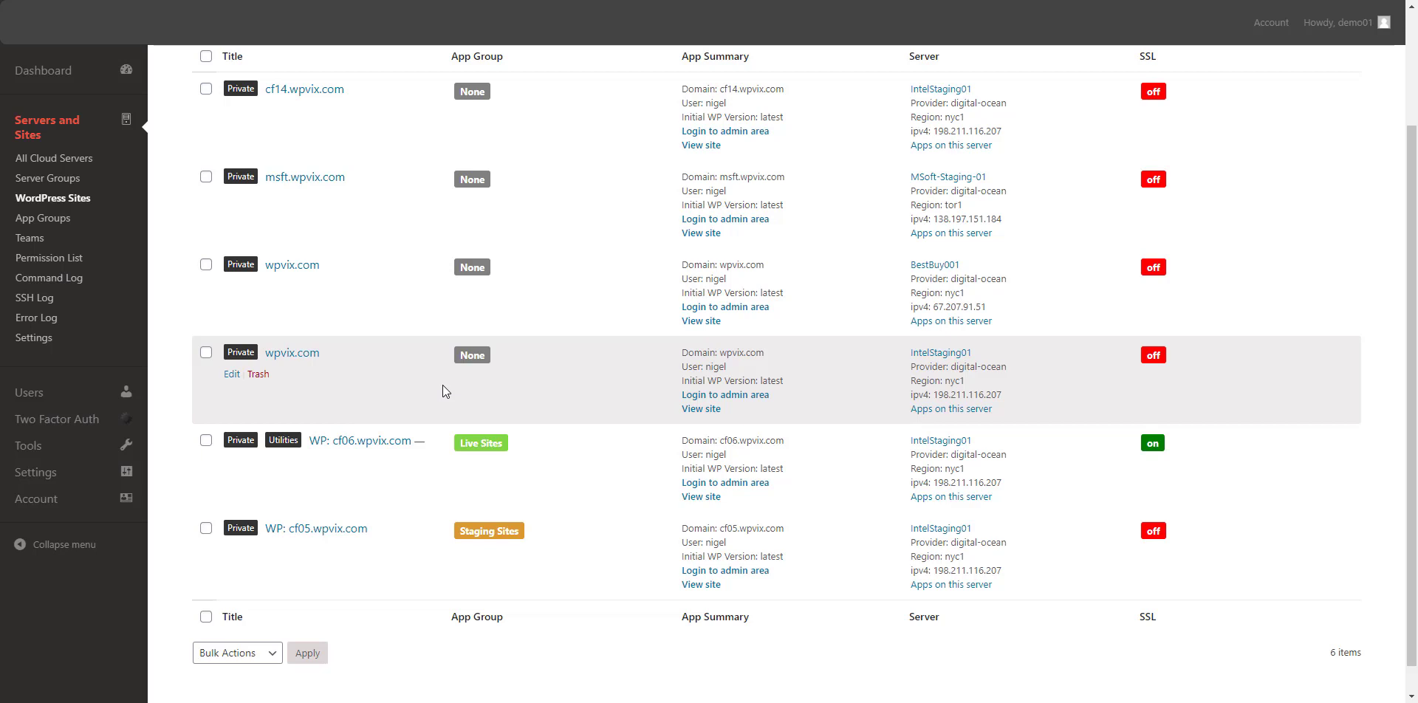
scroll(441, 385, "up", 2)
left_click(1222, 133)
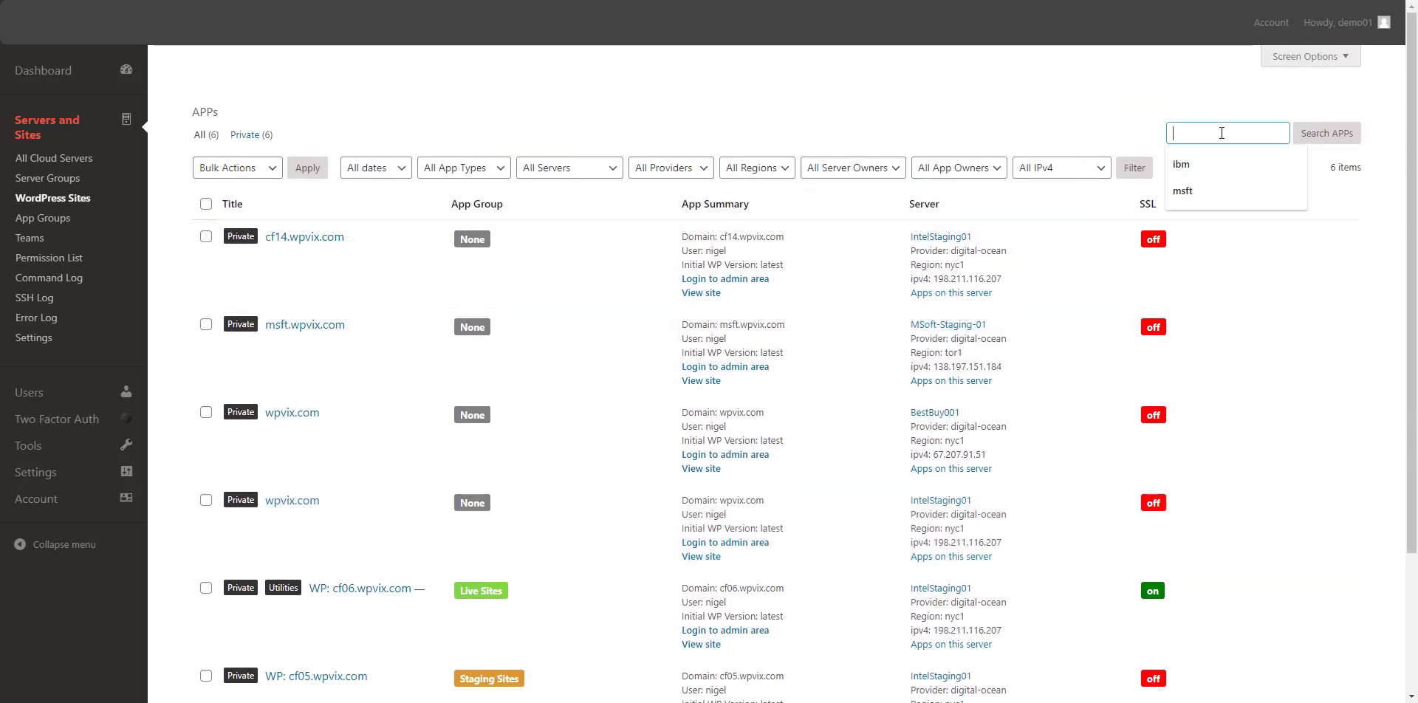
type("intel")
key("Return")
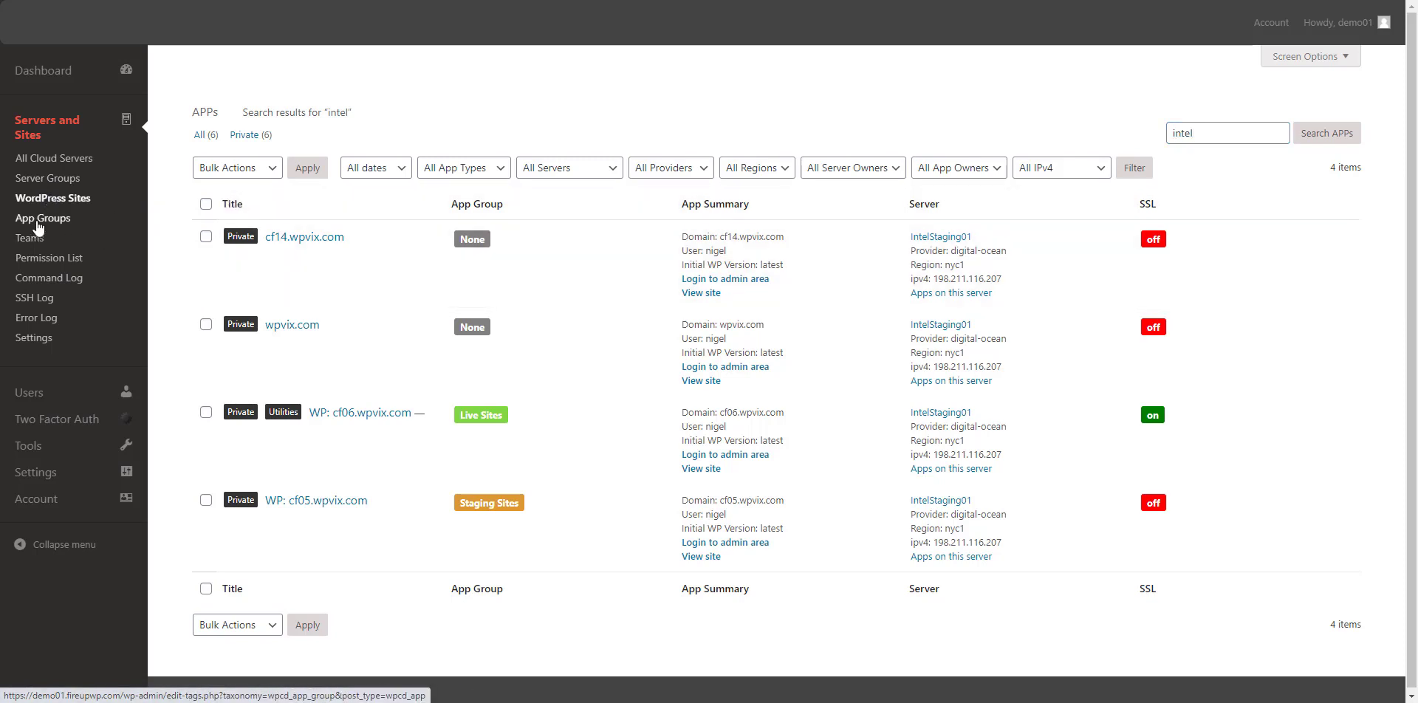
Step: Open the app groups list and examine the color settings of the Adult and Dev groups, returning to the list after each
left_click(39, 219)
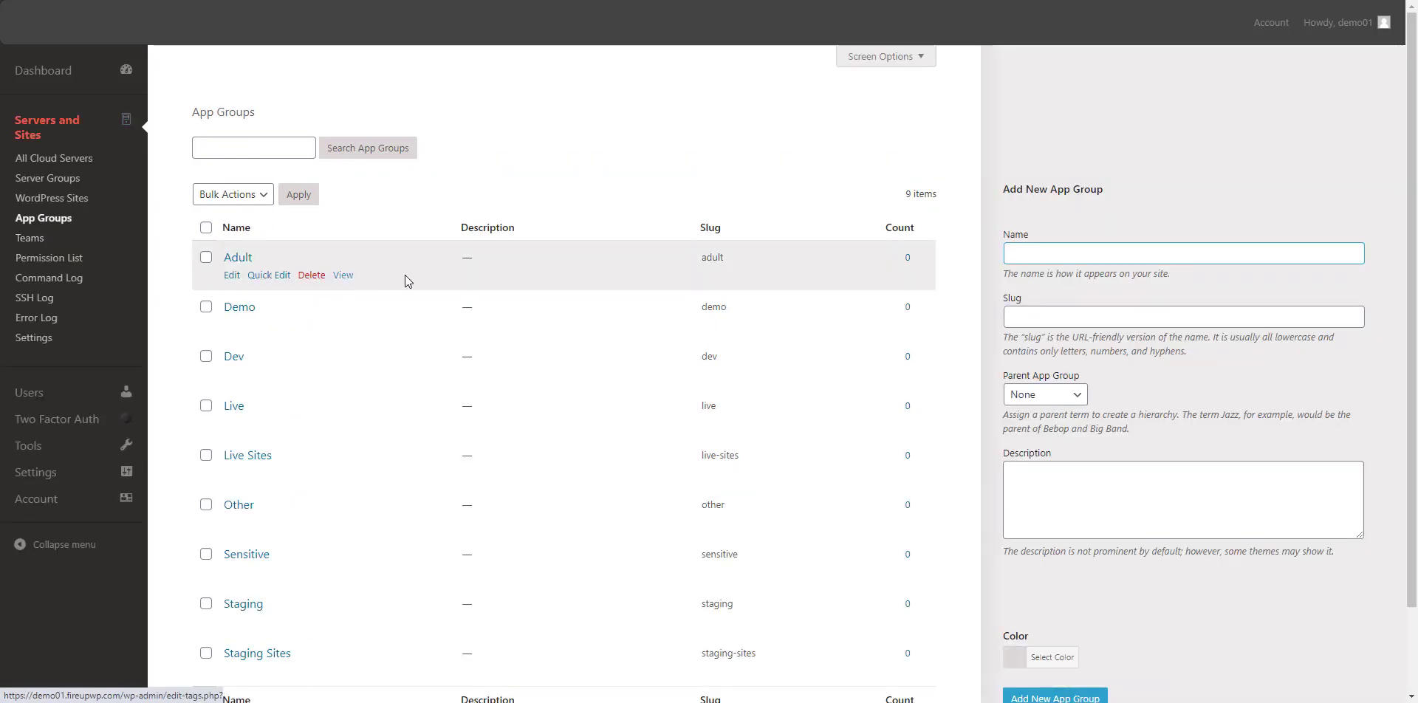
scroll(467, 282, "down", 2)
scroll(468, 282, "up", 2)
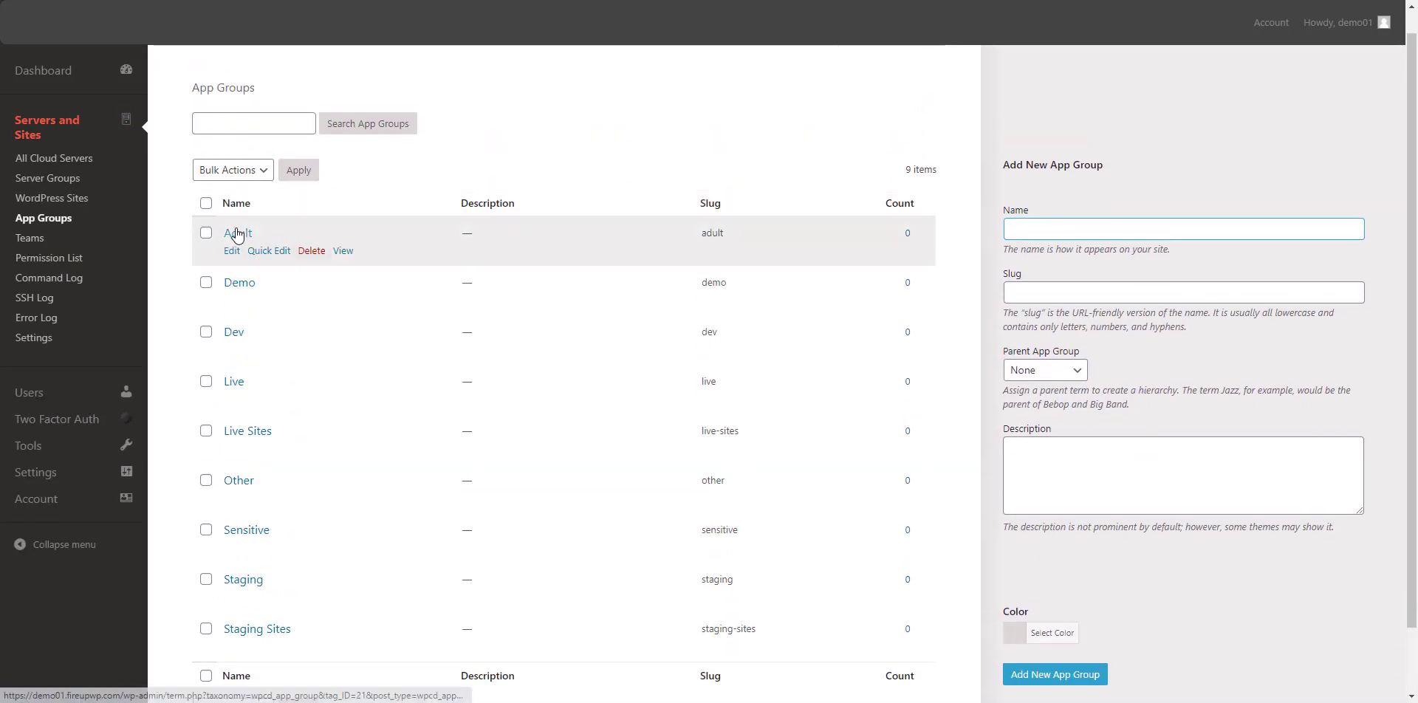
left_click(235, 226)
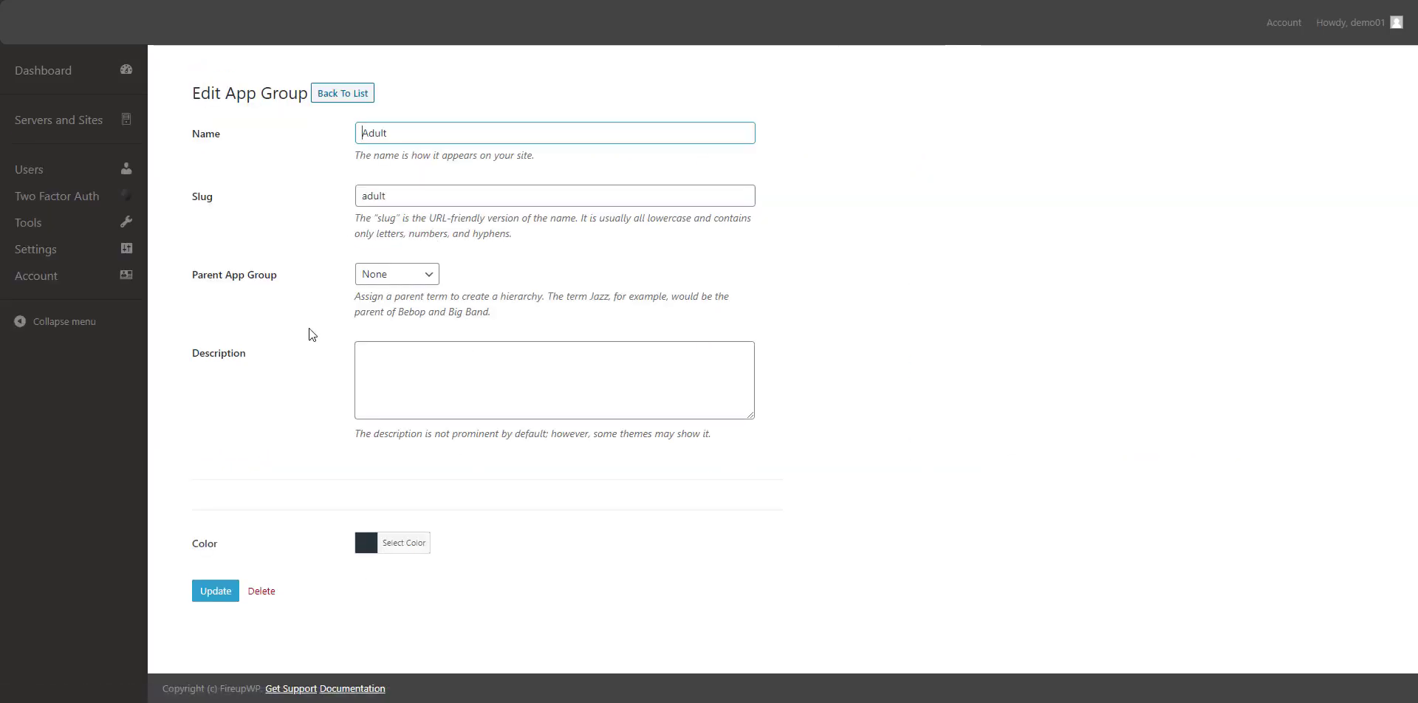
key("alt+Left")
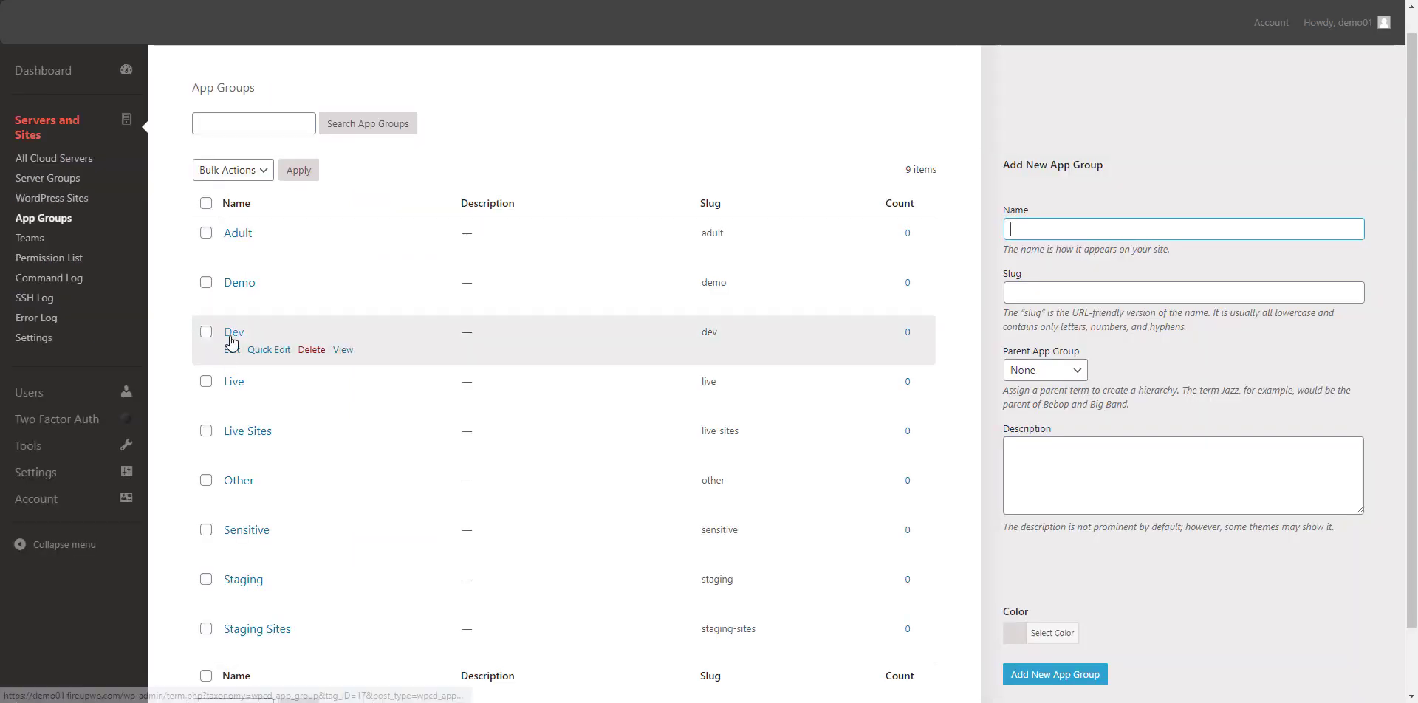
left_click(232, 332)
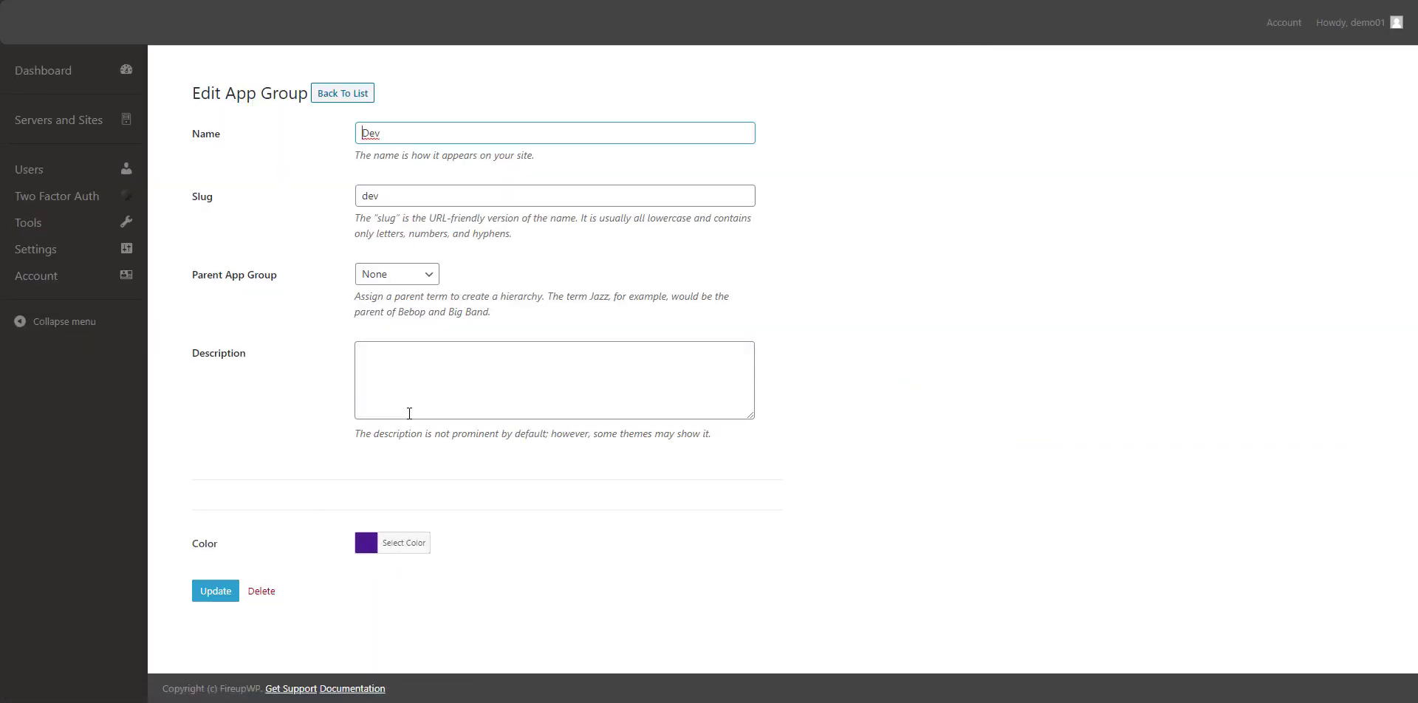
key("alt+Left")
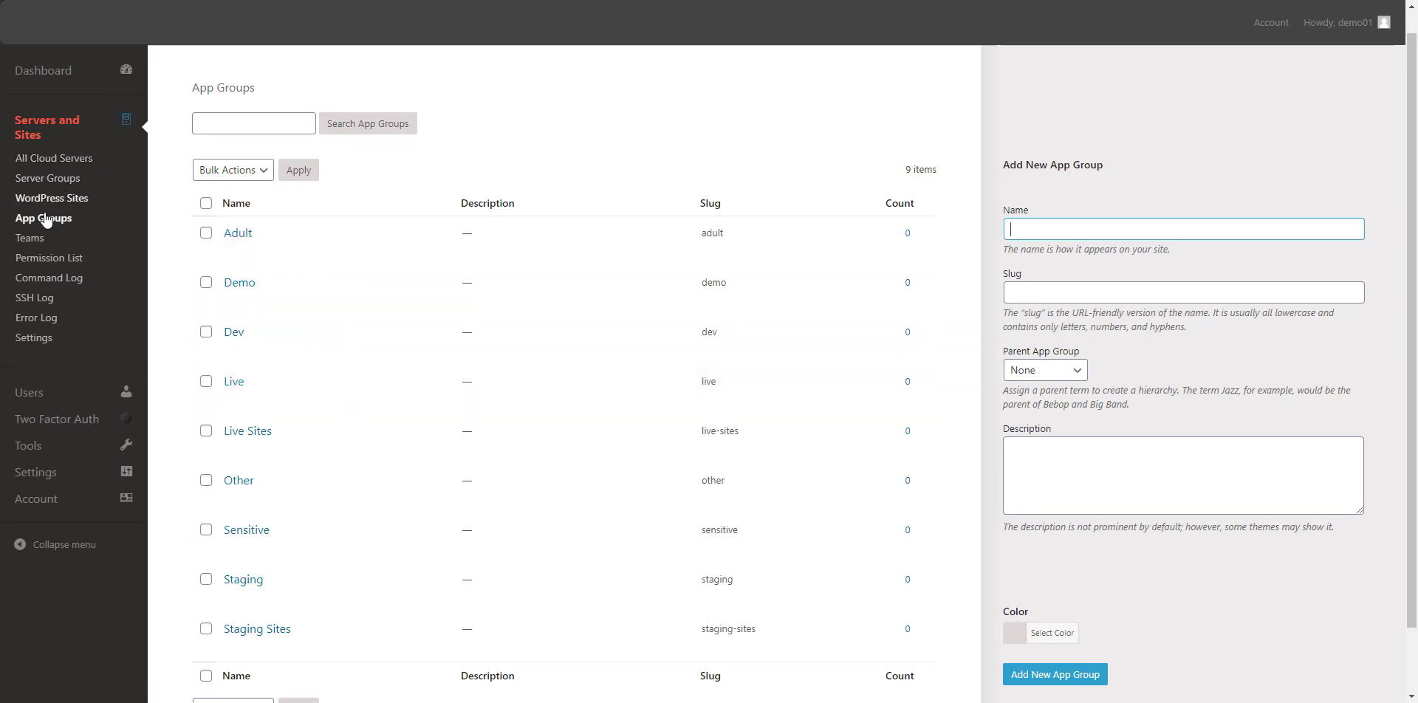
Step: Open the cloud server groups and examine the Demo, General and Sensitive groups' color settings, returning to the list after each
left_click(74, 179)
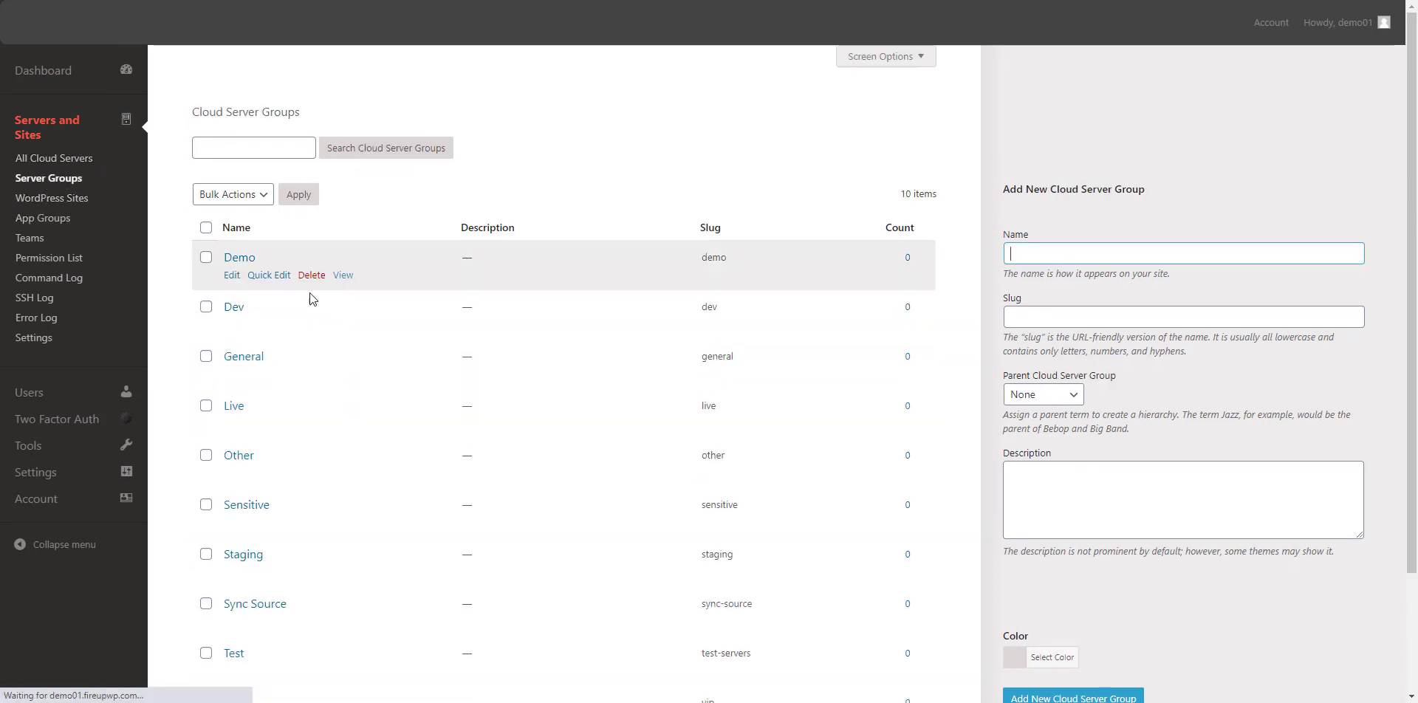
left_click(239, 257)
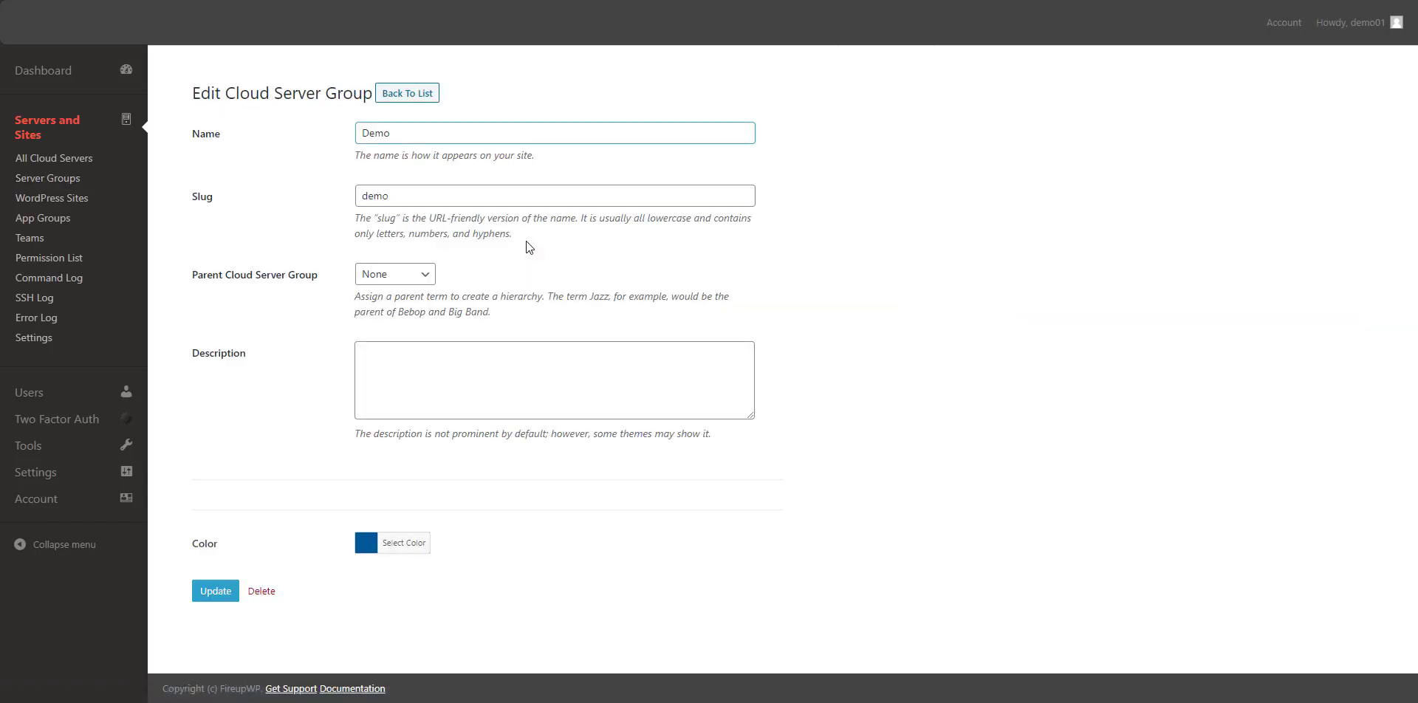
key("alt+Left")
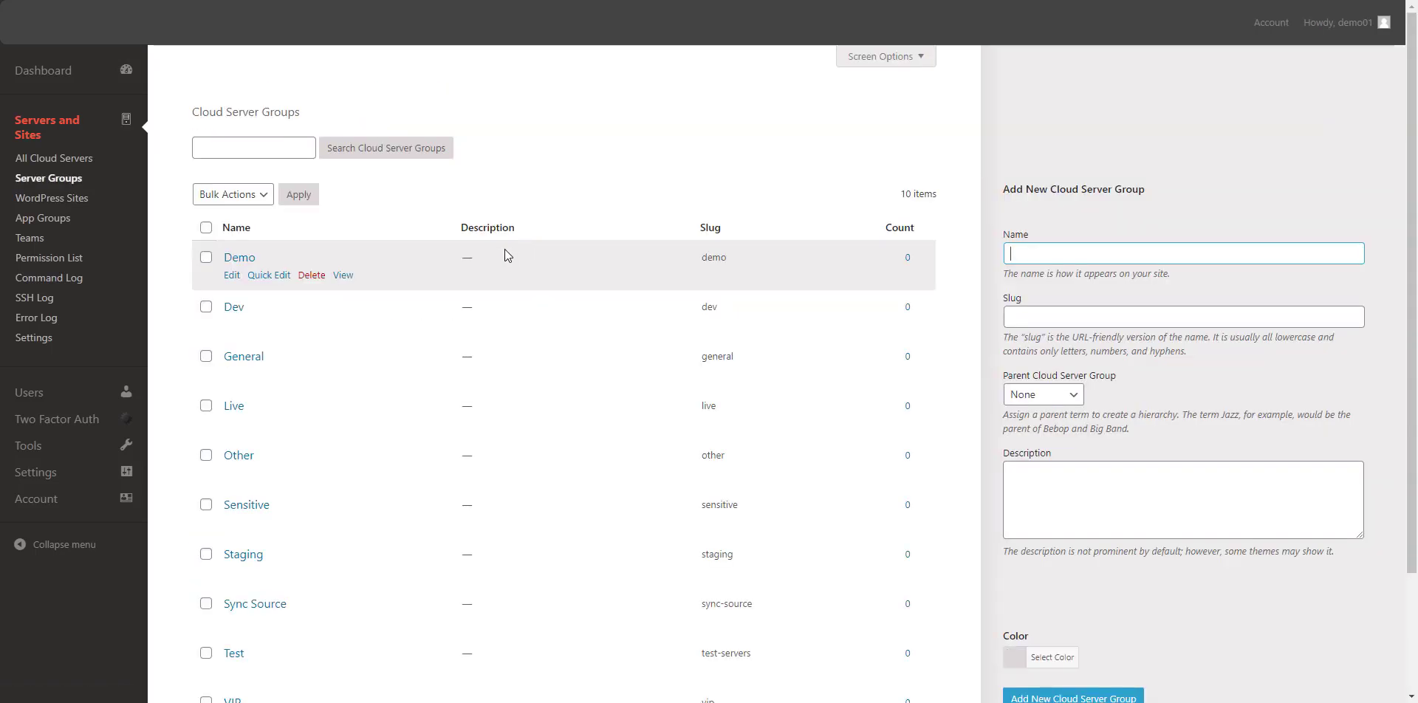
left_click(249, 359)
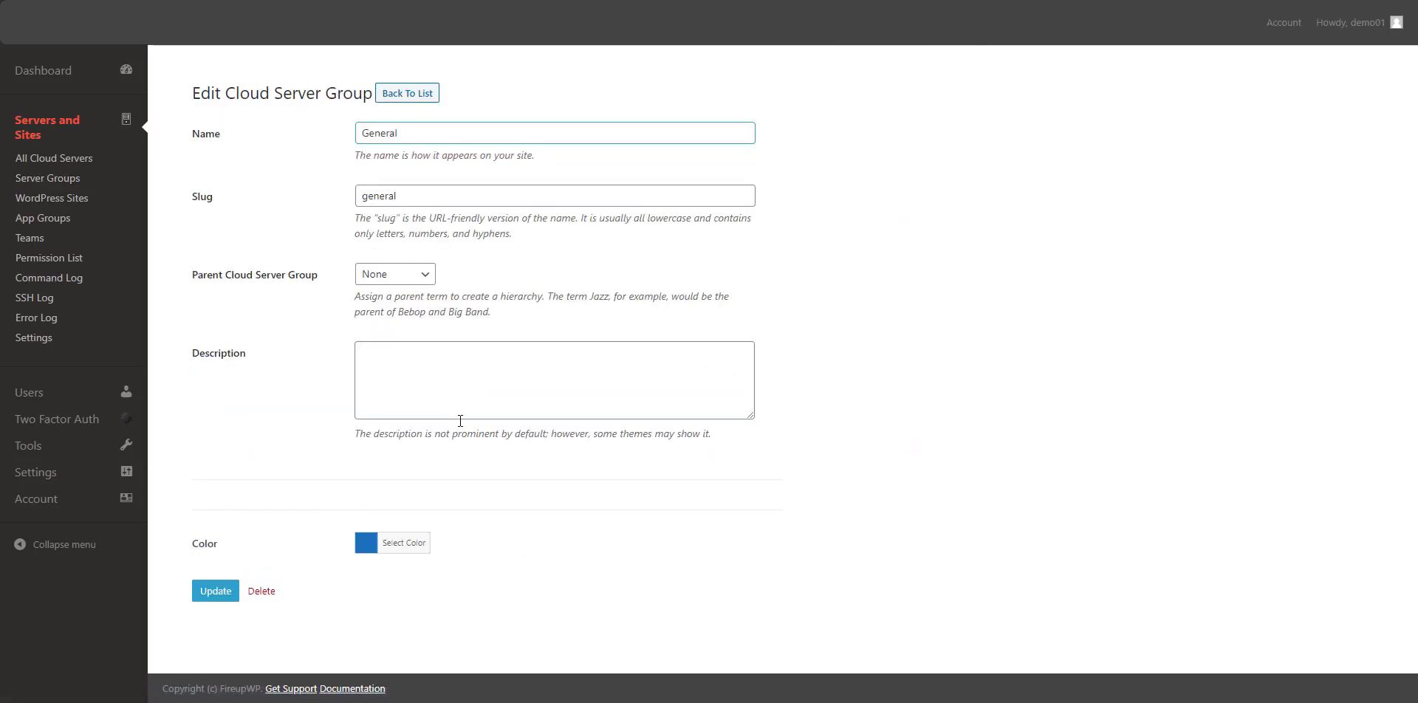
key("alt+Left")
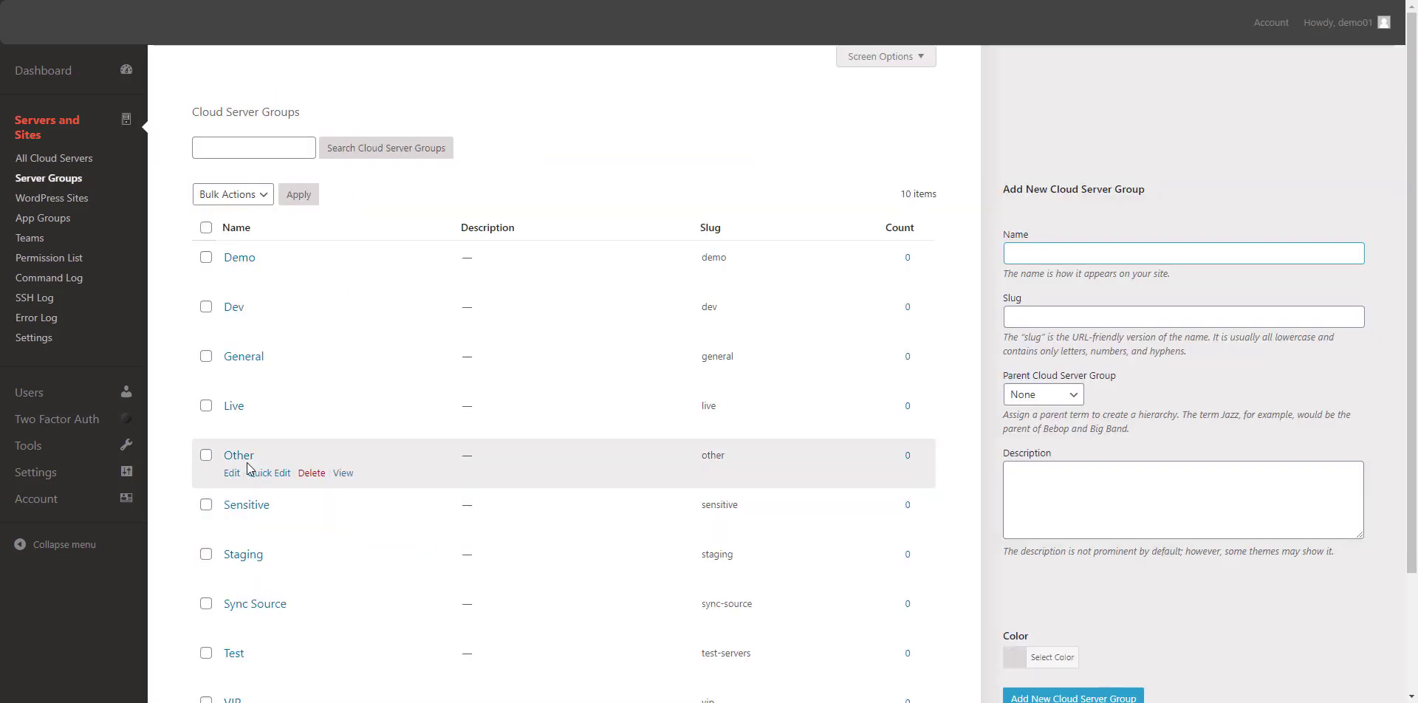
left_click(230, 504)
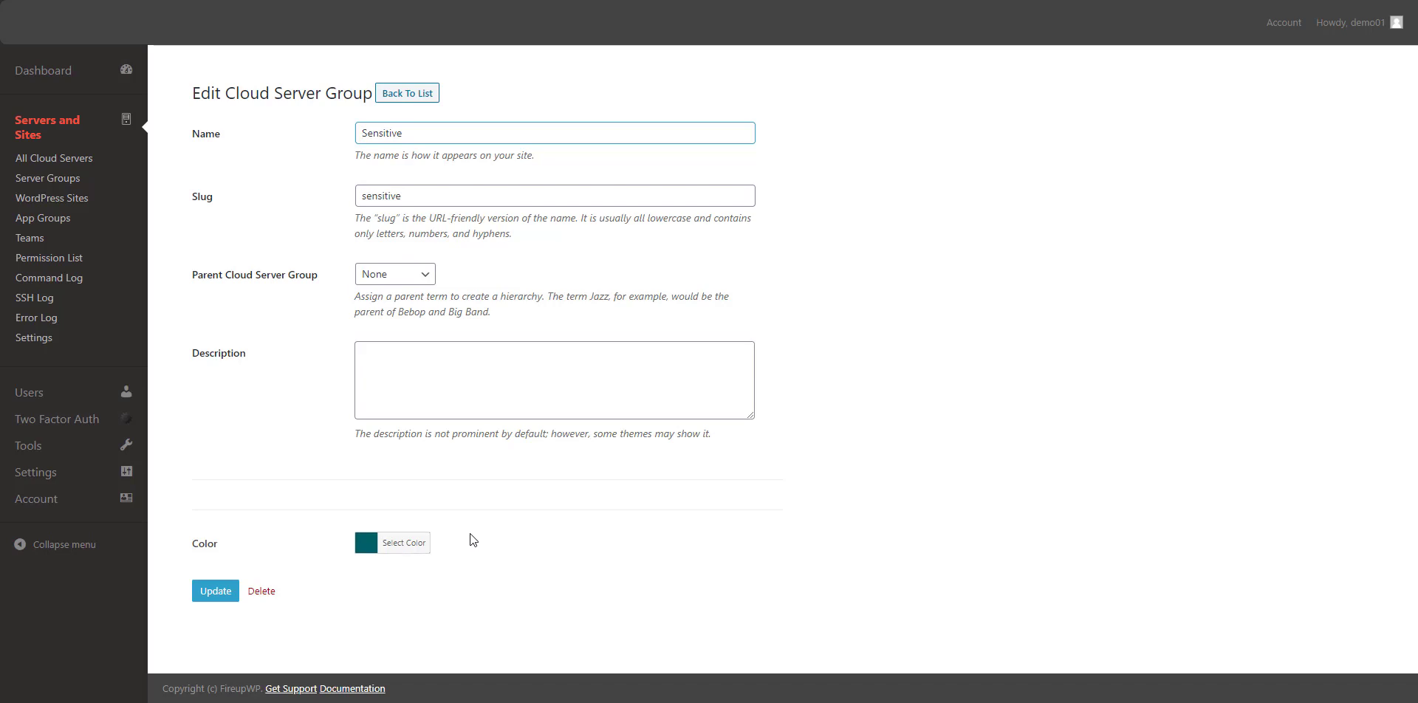
key("alt+Left")
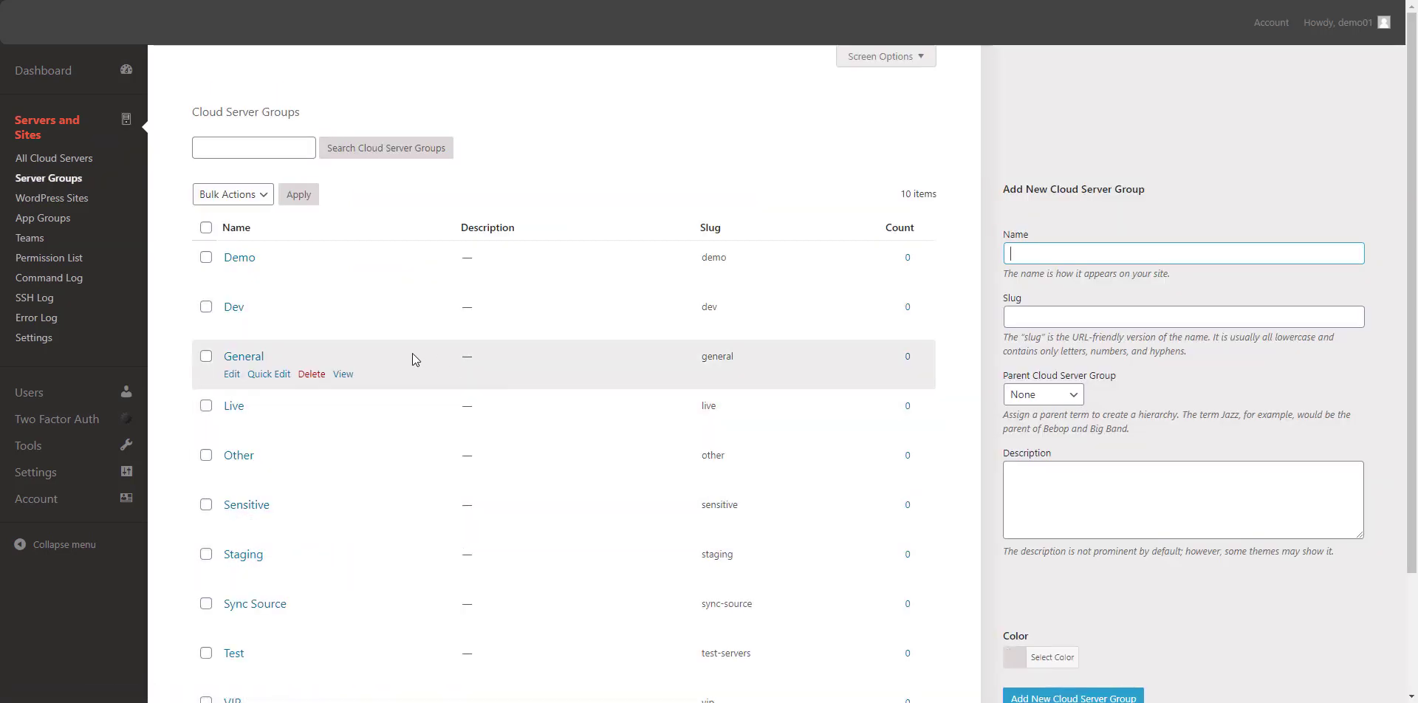
Step: Open the command log and examine the full result of the clone-site entry for cf06.wpvix.com, then return to the log list
left_click(70, 280)
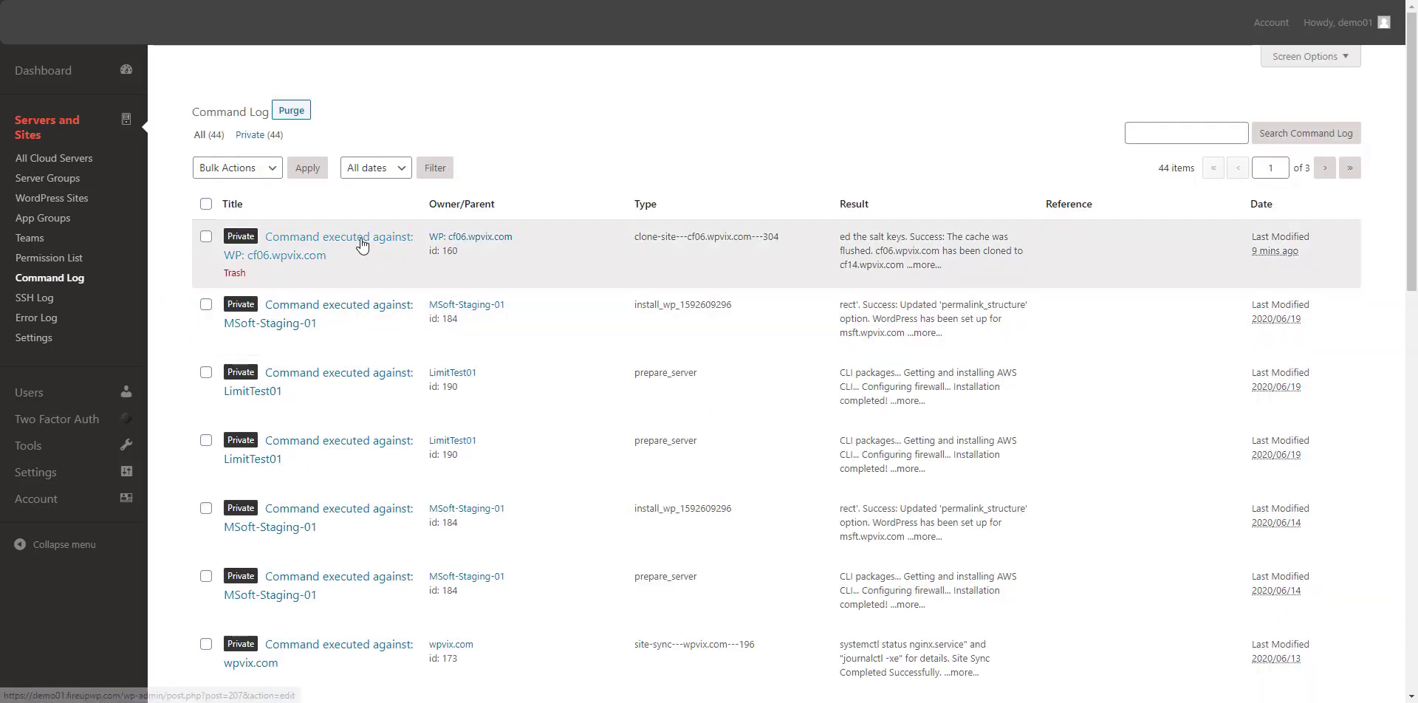
left_click(362, 244)
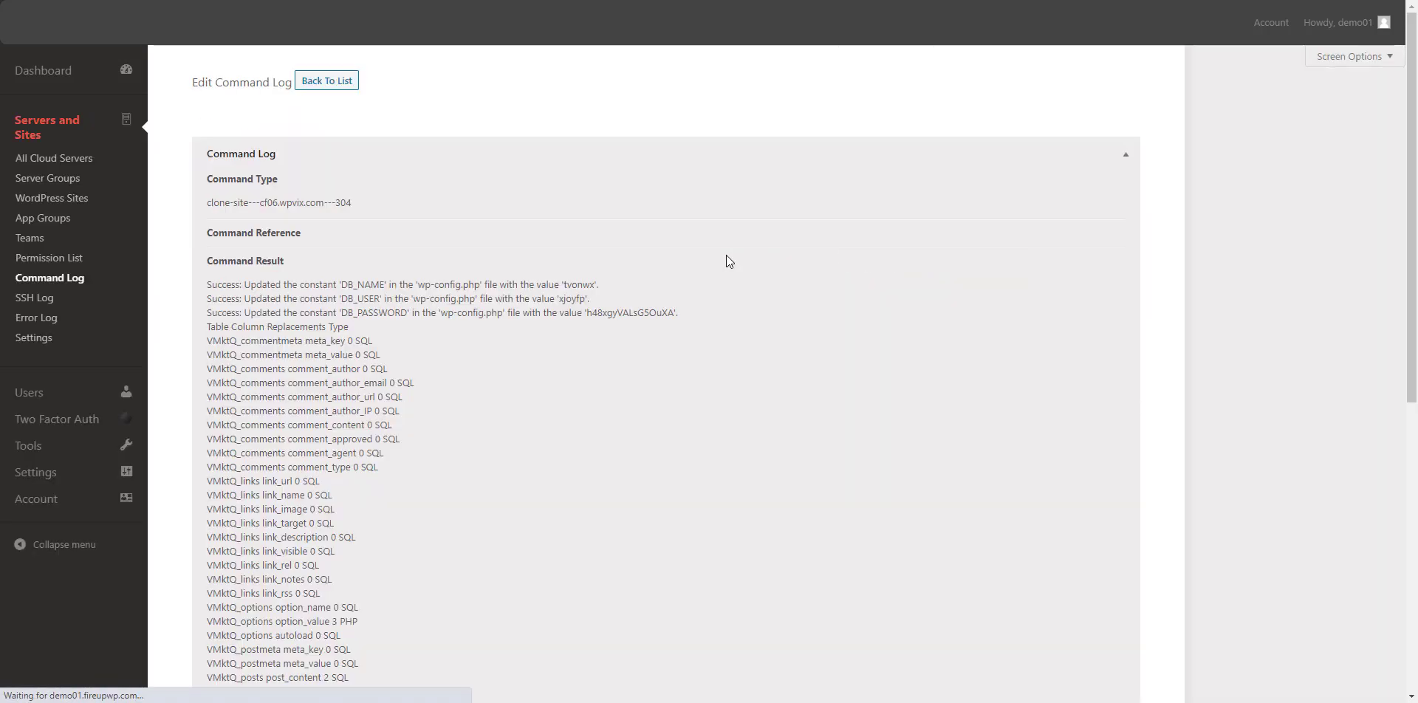
scroll(726, 255, "down", 7)
scroll(720, 257, "up", 7)
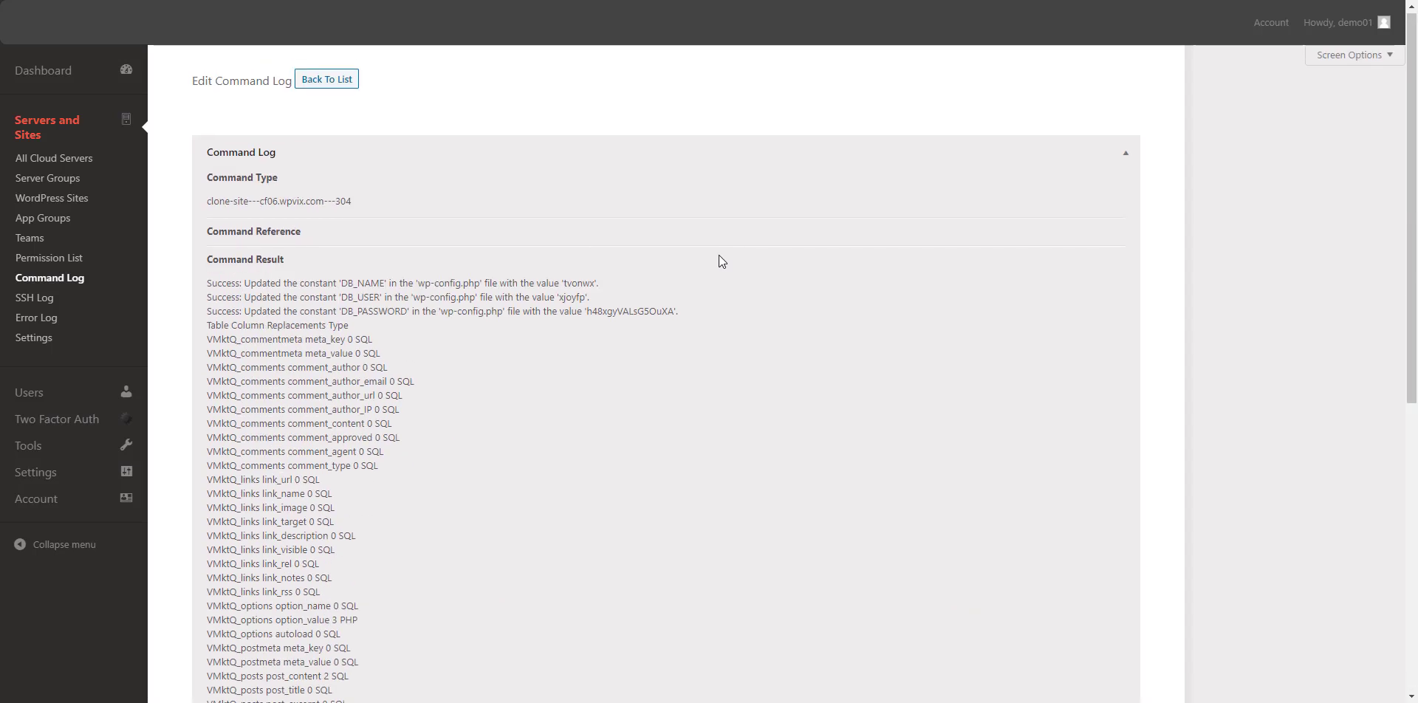
scroll(720, 255, "down", 15)
key("alt+Left")
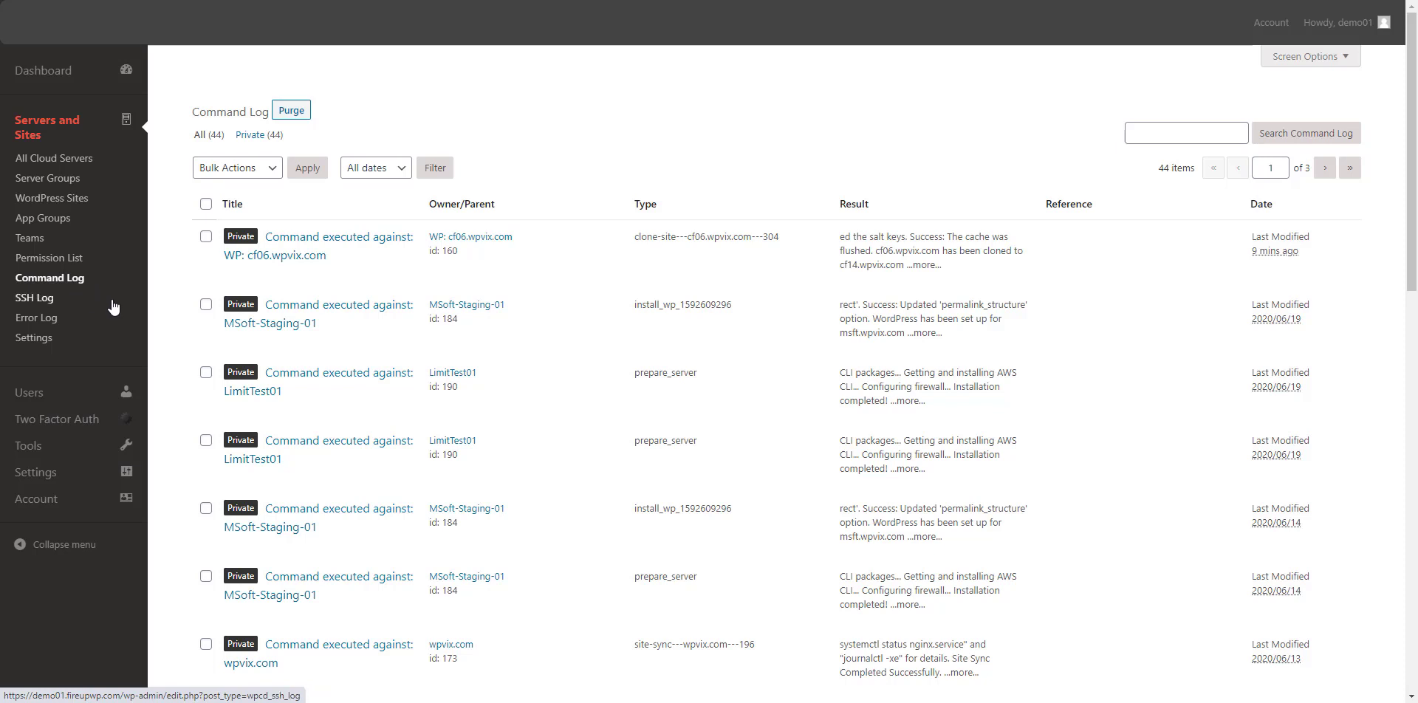
Step: Open the SSH log and examine the IntelStaging01 vnstat and MSoft-Staging-01 "ls -l" entries, returning to the list after each
left_click(44, 301)
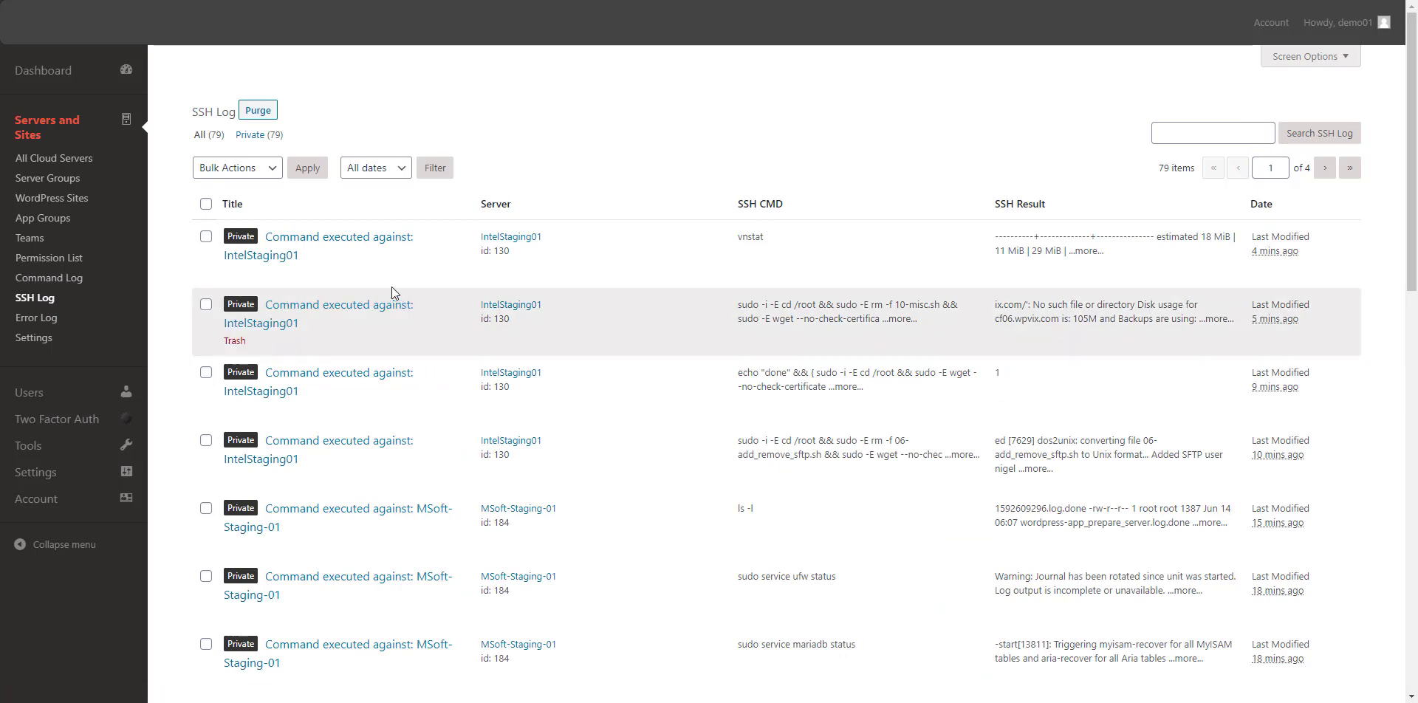
left_click(396, 242)
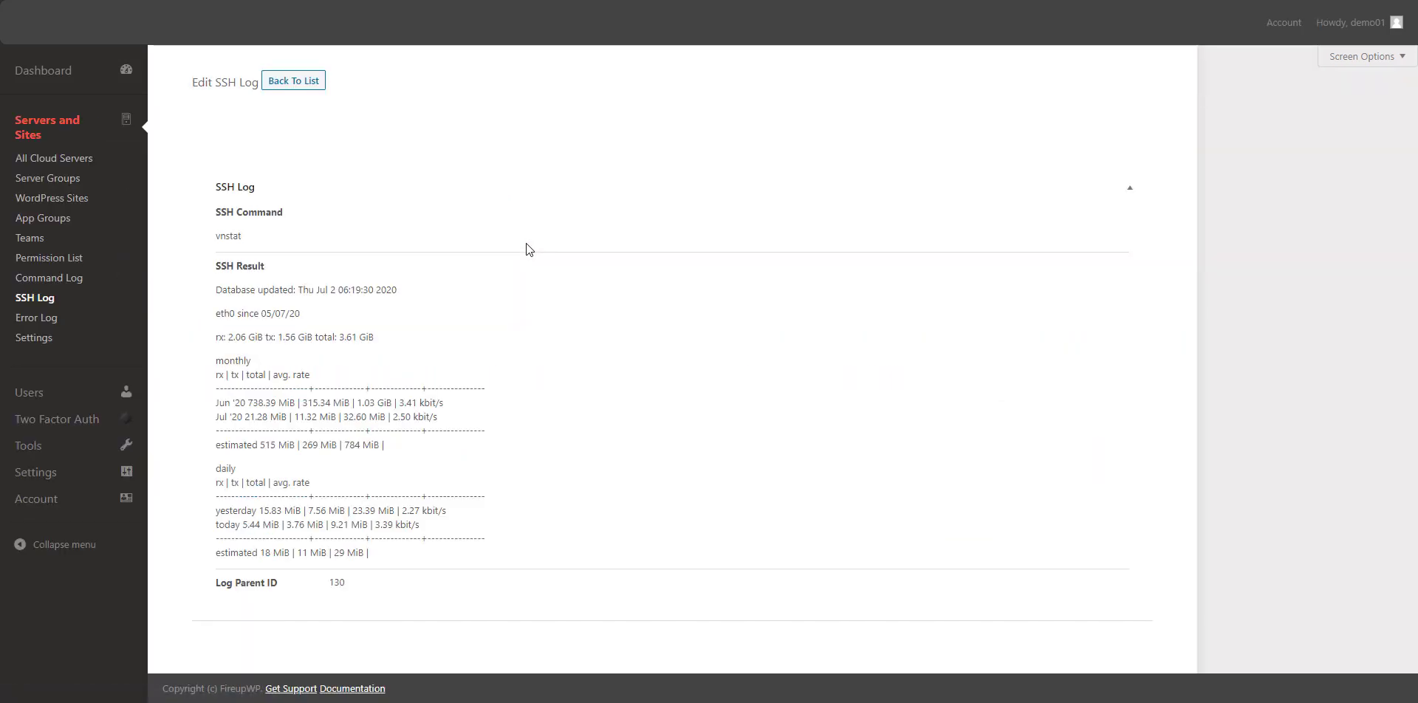
key("alt+Left")
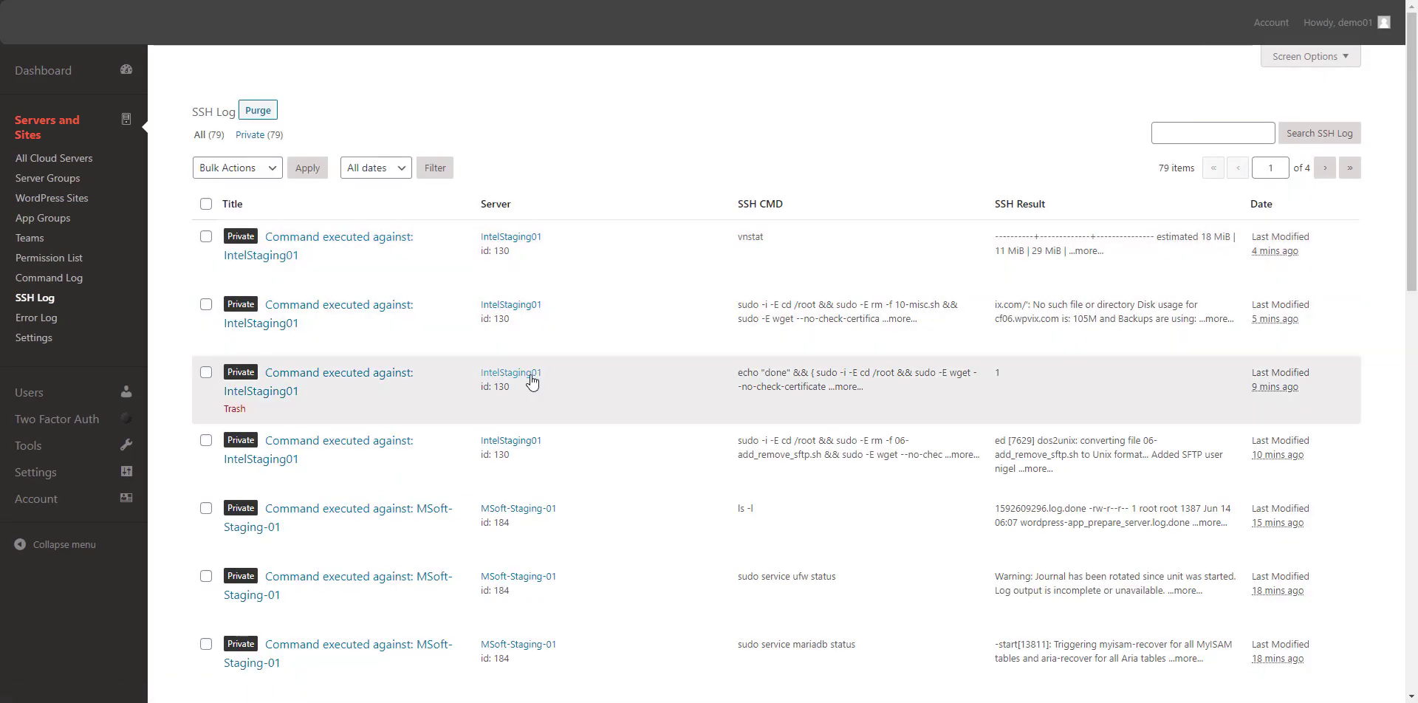
scroll(532, 382, "down", 3)
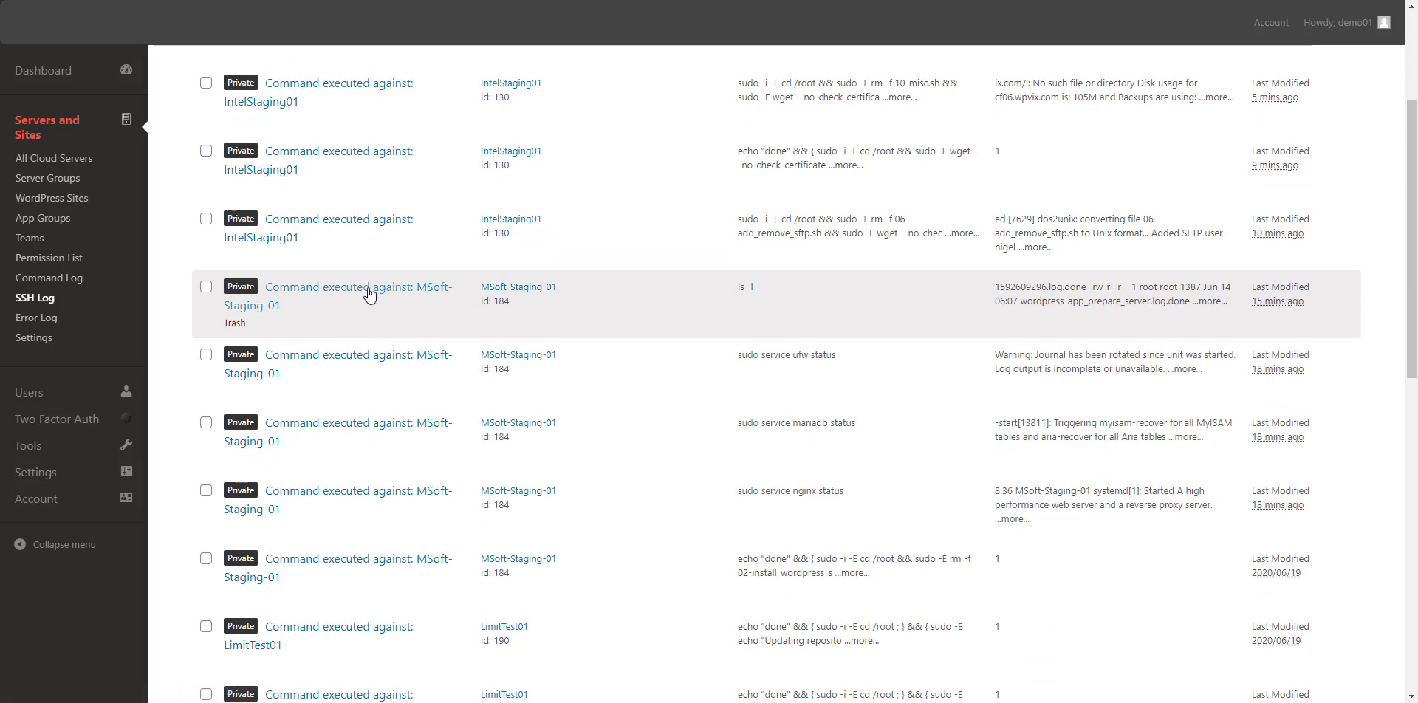
left_click(363, 289)
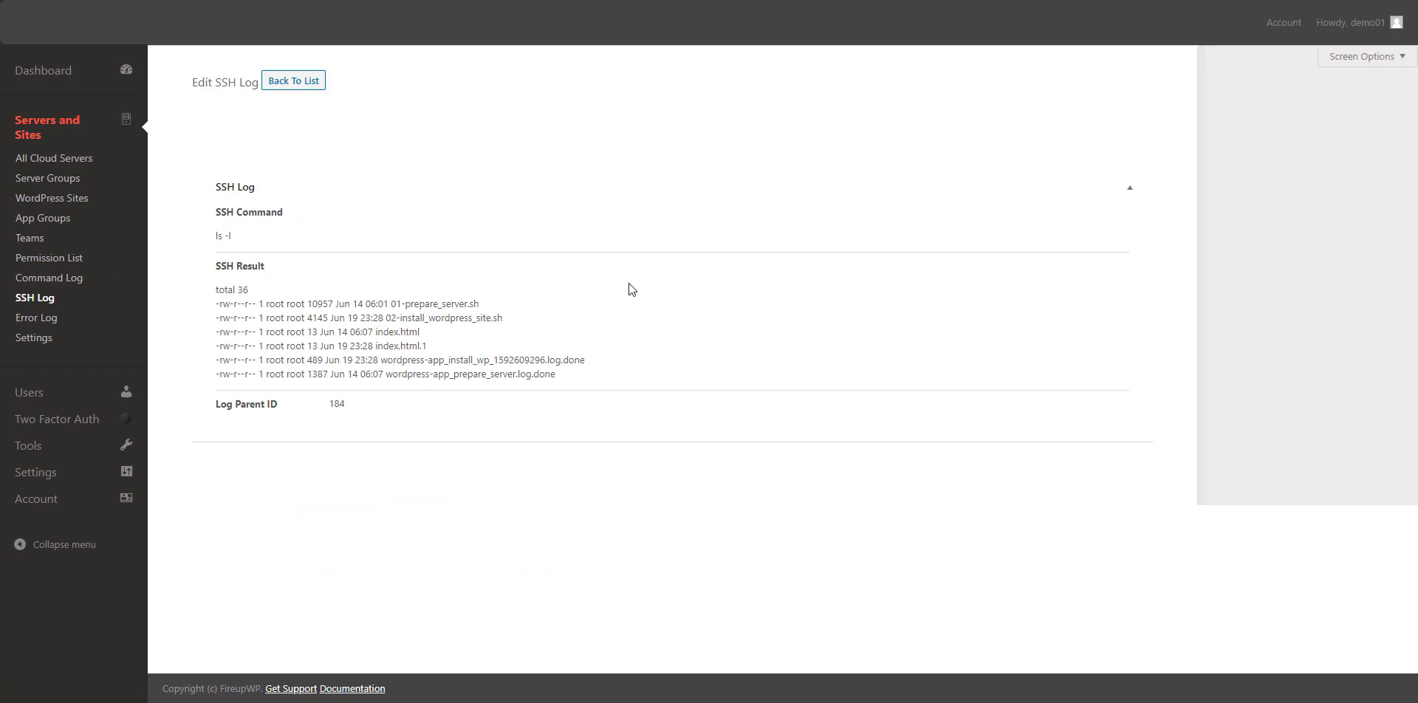
key("alt+Left")
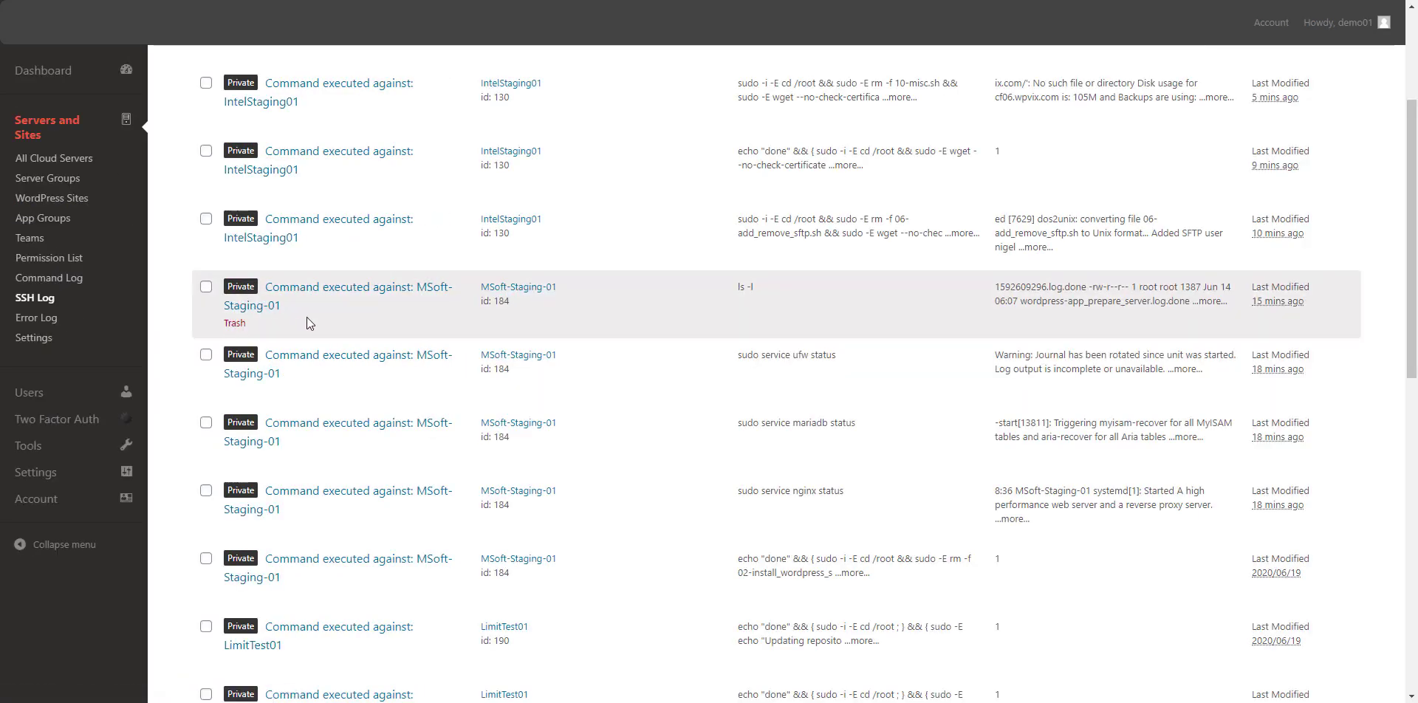
scroll(308, 323, "up", 3)
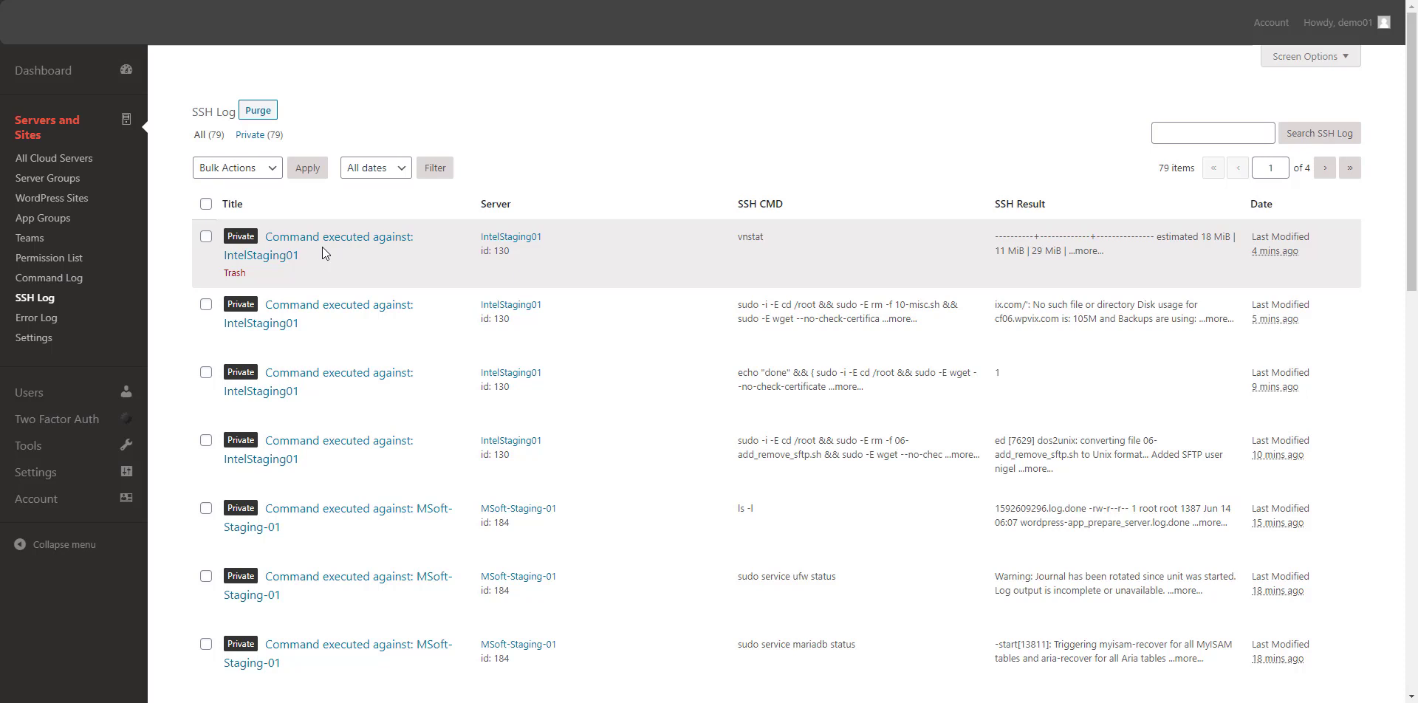
Step: Open the cf14.wpvix.com site's details from the WordPress sites list
left_click(55, 206)
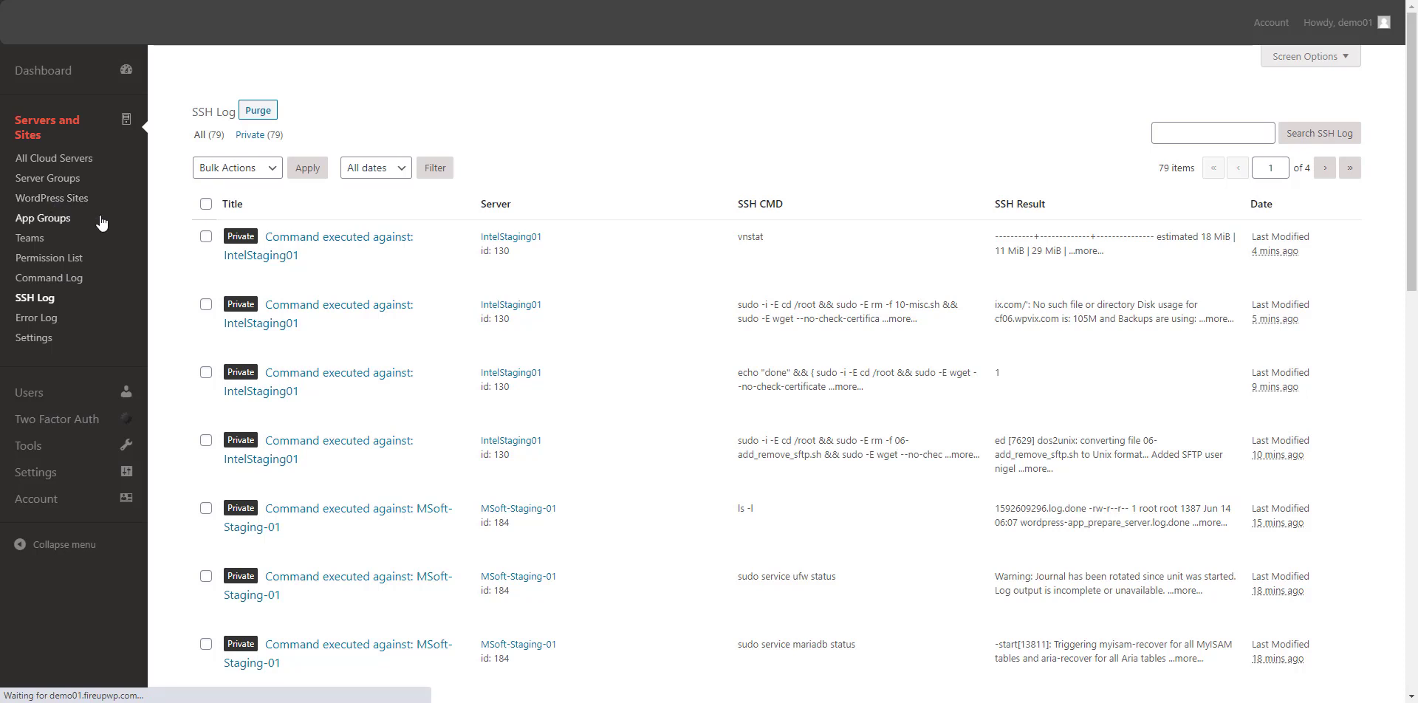
left_click(303, 238)
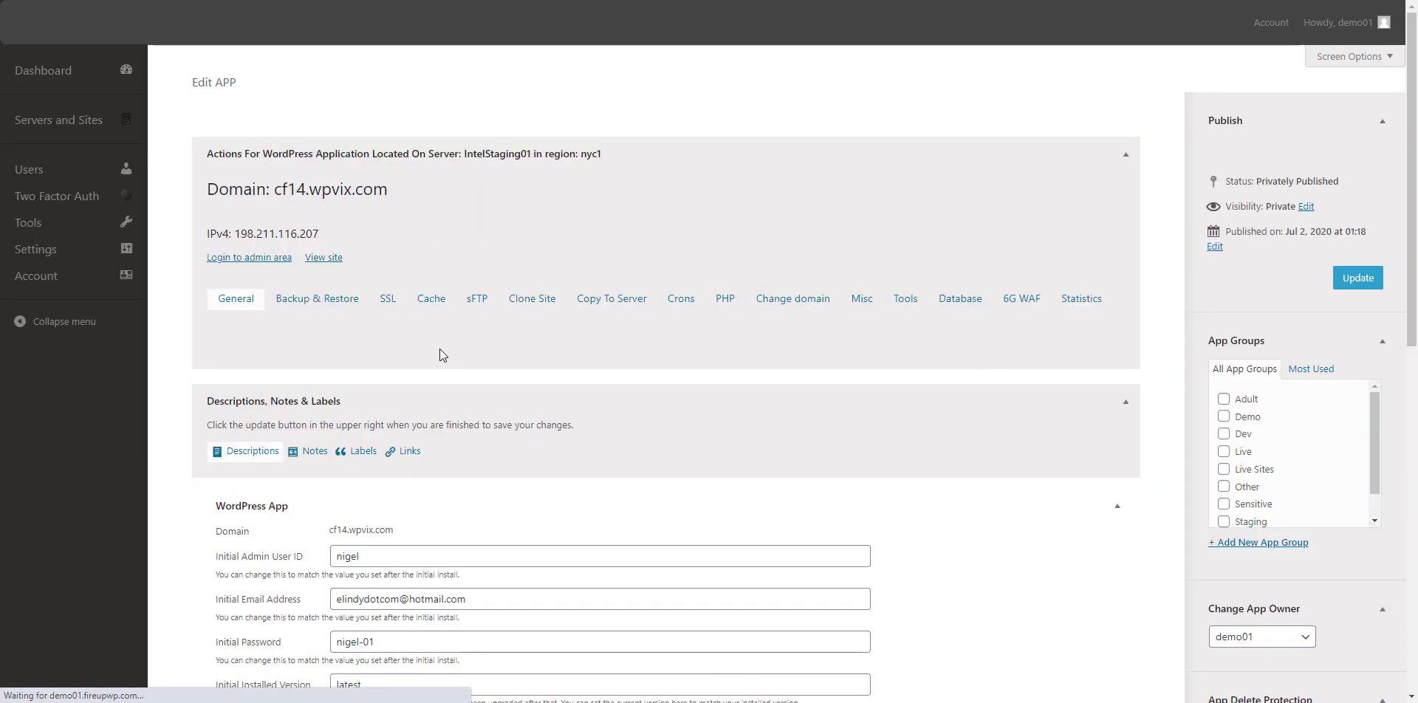